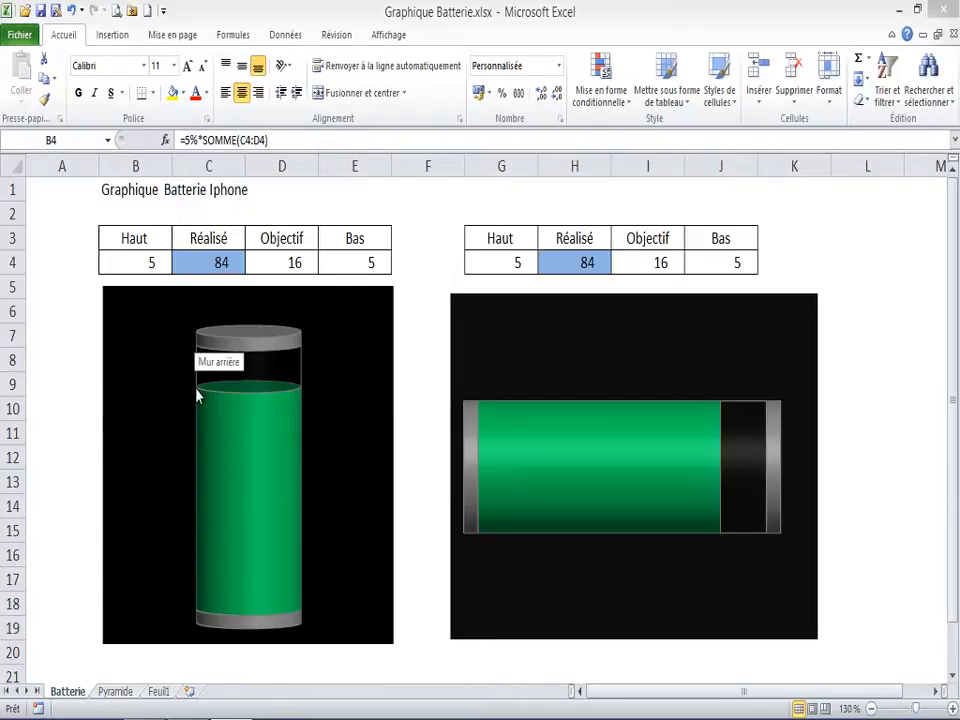
# - Recalculate the Batterie sheet repeatedly to observe how both battery charts respond to new random Réalisé values
pyautogui.click(172, 372)
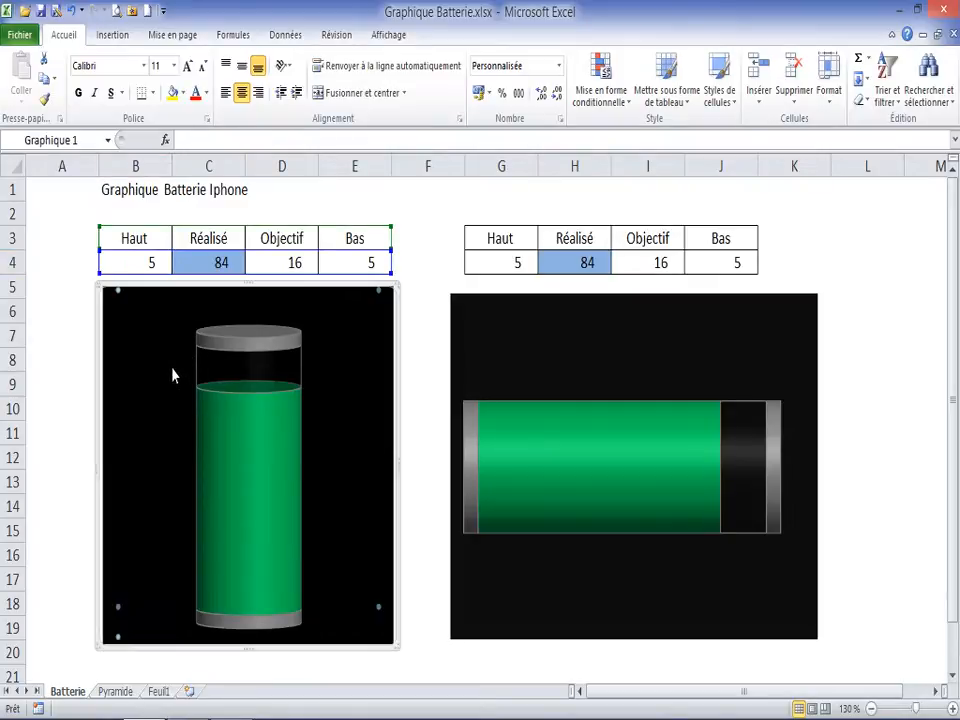
pyautogui.press('F9')
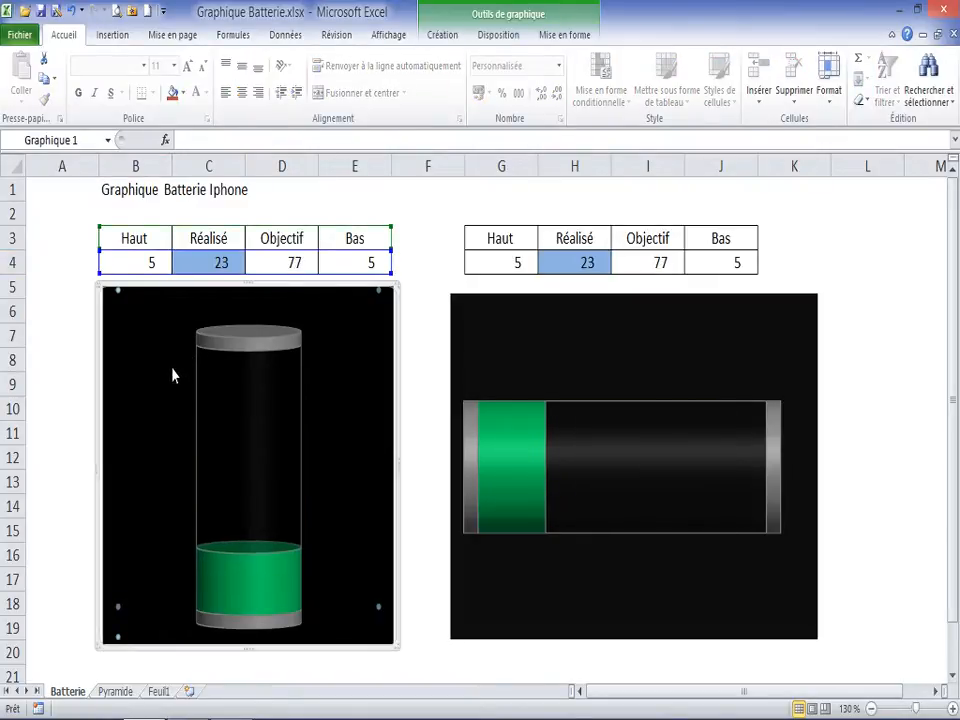
pyautogui.press('F9')
pyautogui.press('F9')
pyautogui.press('F9')
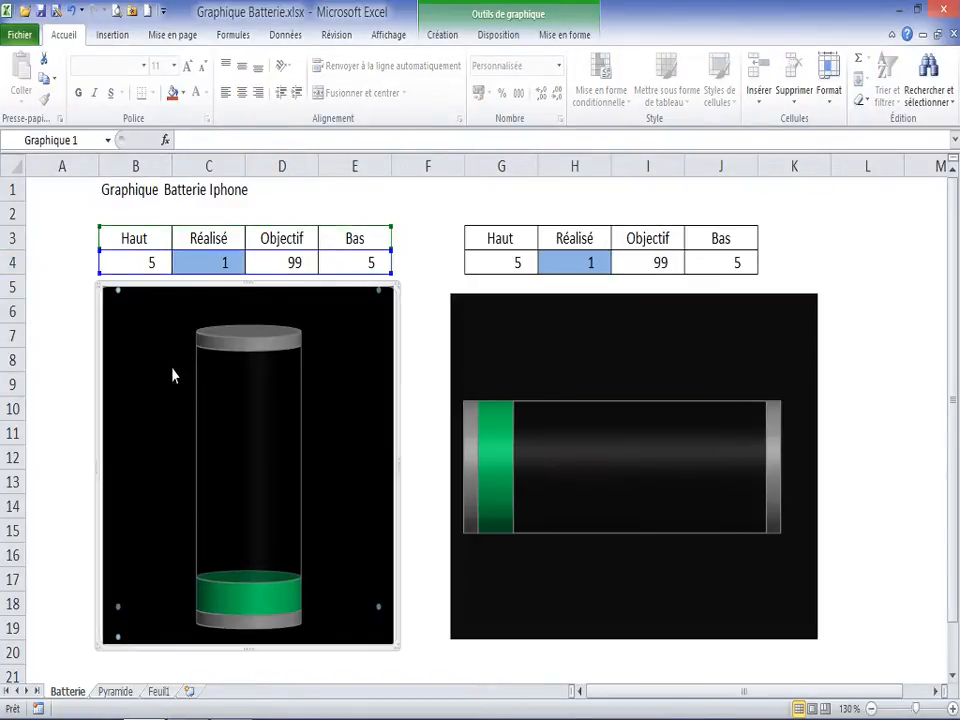
pyautogui.press('F9')
pyautogui.press('F9')
pyautogui.press('F9')
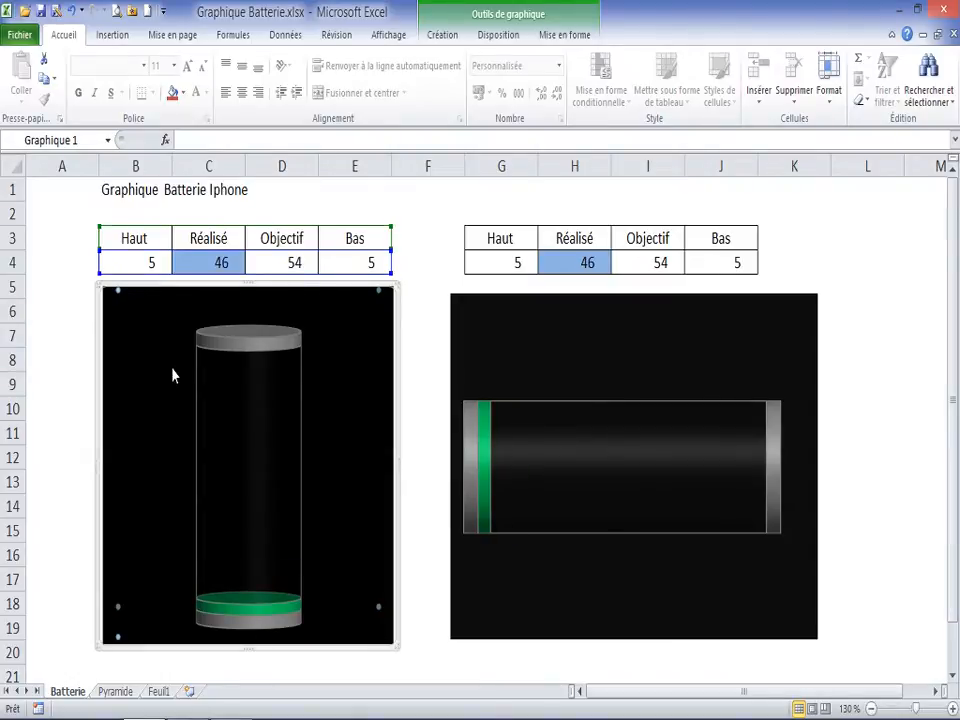
pyautogui.press('F9')
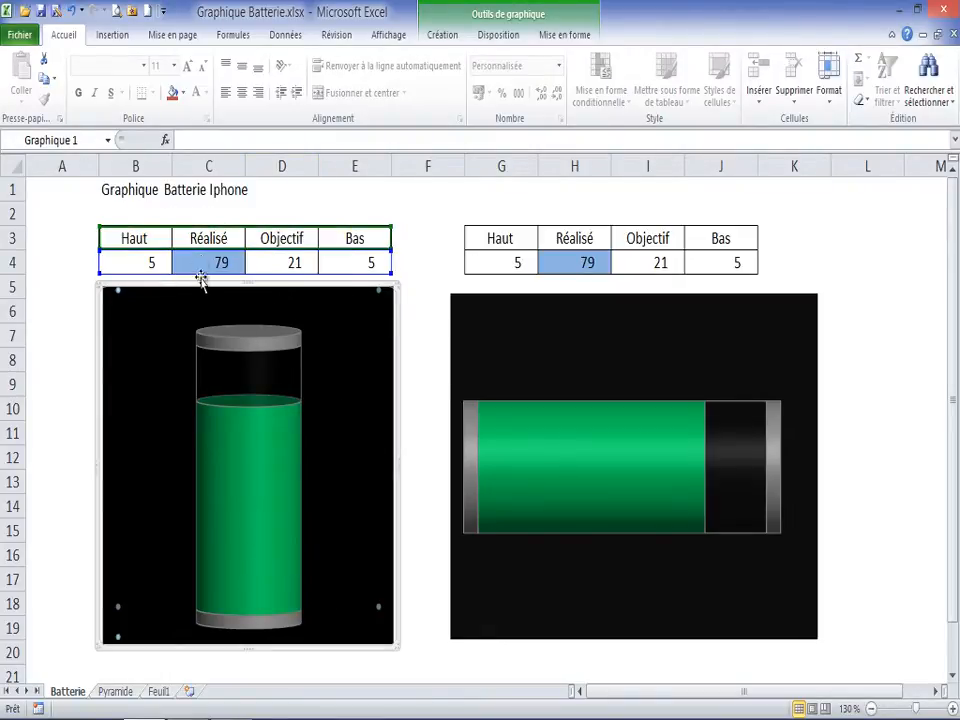
# - Review the chart instructions on Feuil1 and examine the series making up the battery charts on the Batterie sheet
pyautogui.click(160, 692)
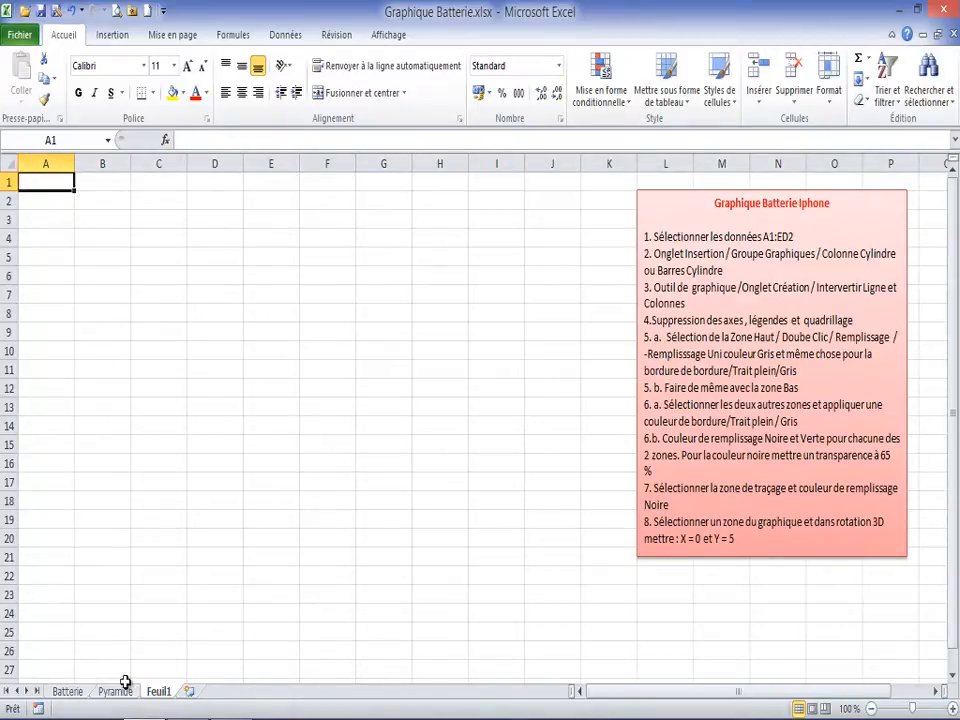
pyautogui.click(70, 692)
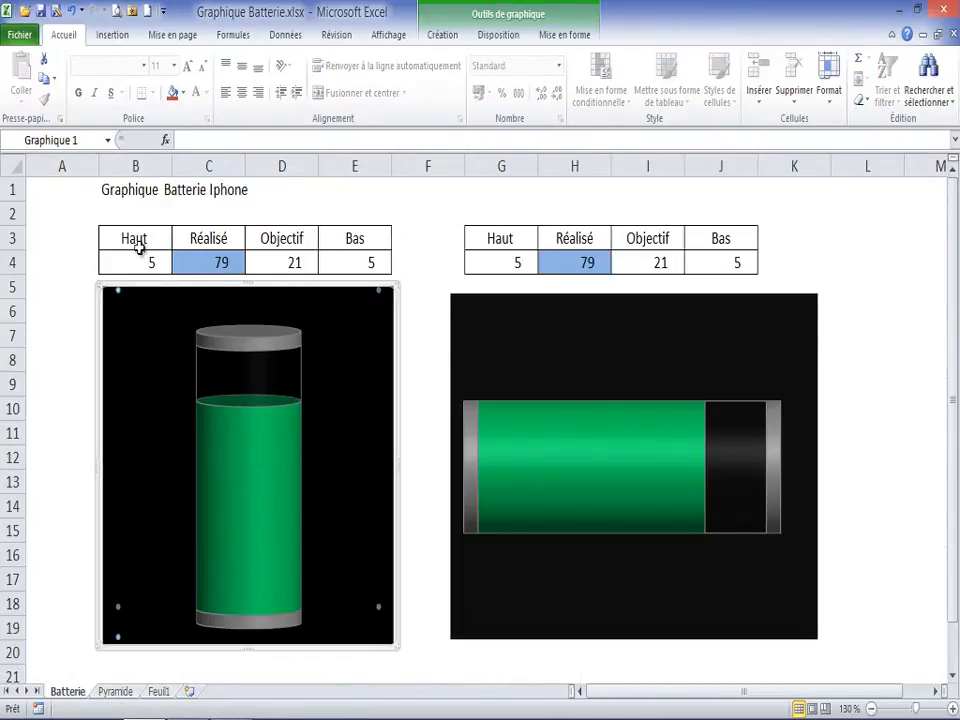
pyautogui.moveTo(251, 355)
pyautogui.moveTo(232, 625)
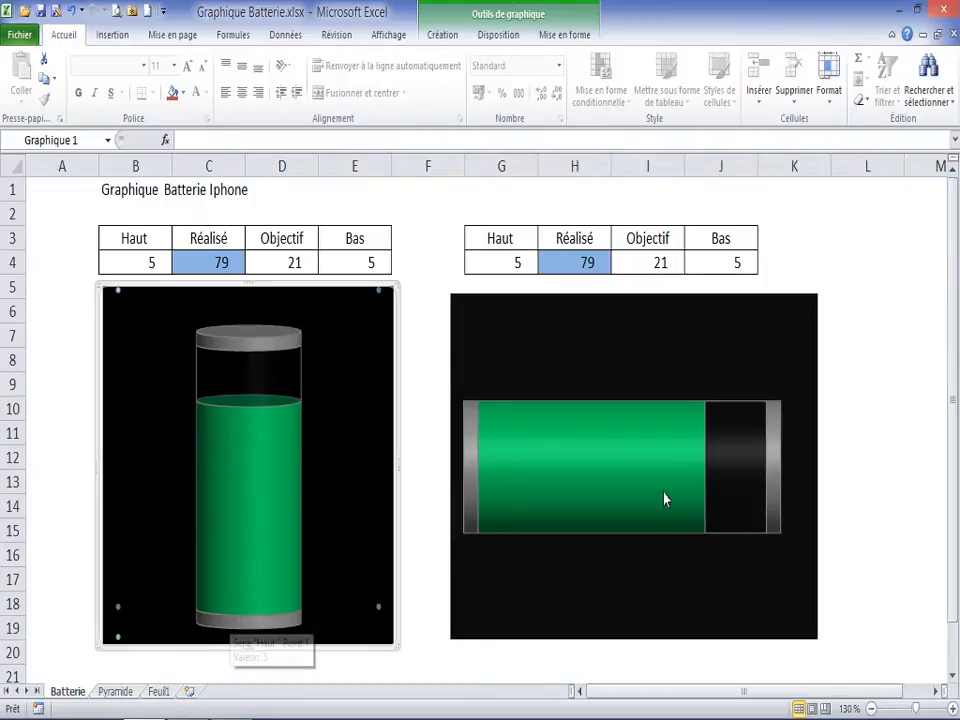
pyautogui.moveTo(733, 450)
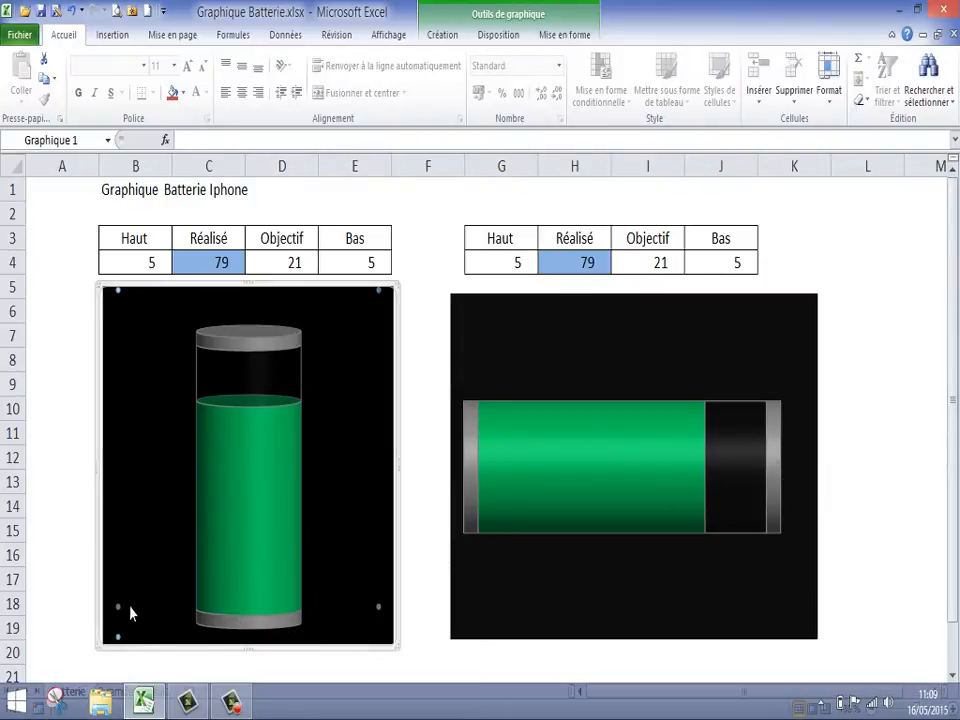
# - On Feuil1, enter the headers Haut, Réalisé, Prévision and Bas in cells A1 to D1
pyautogui.click(160, 691)
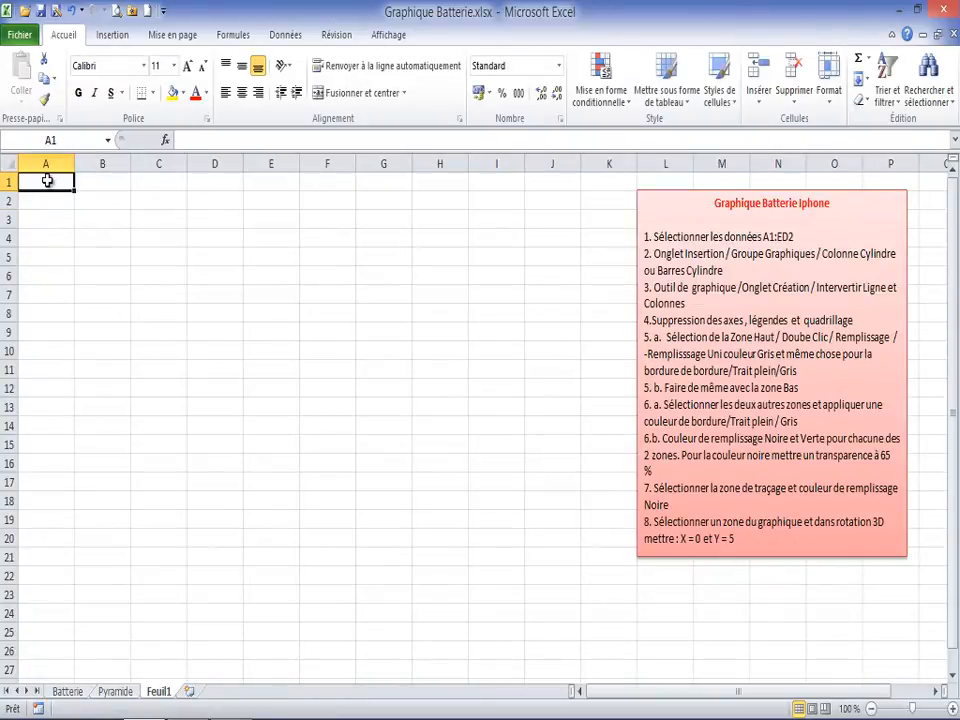
pyautogui.write('Haut')
pyautogui.click(229, 187)
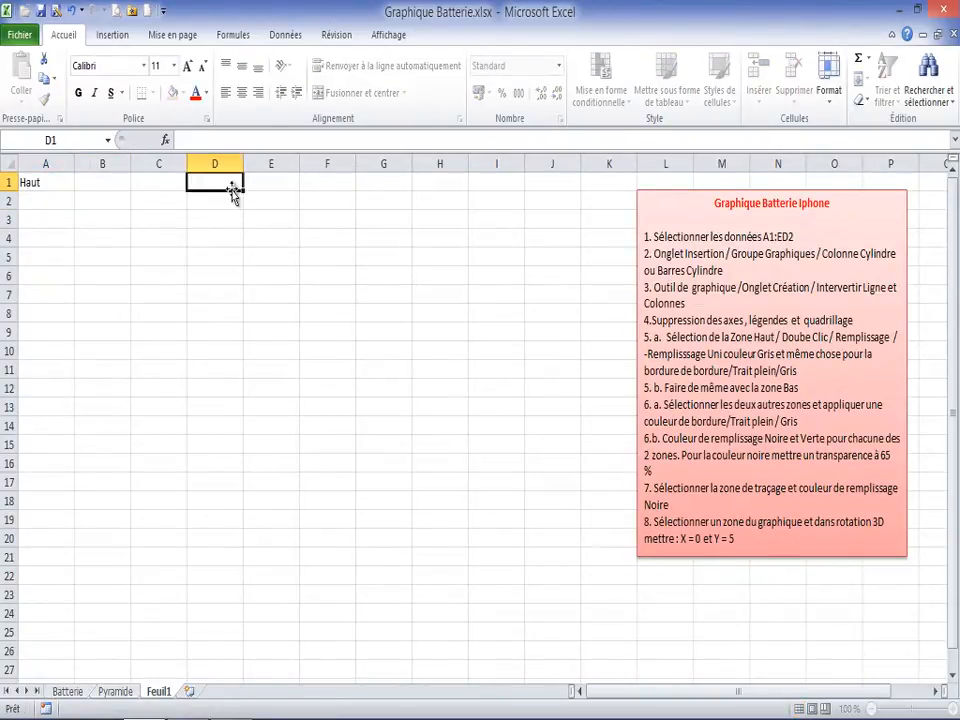
pyautogui.write('Bas')
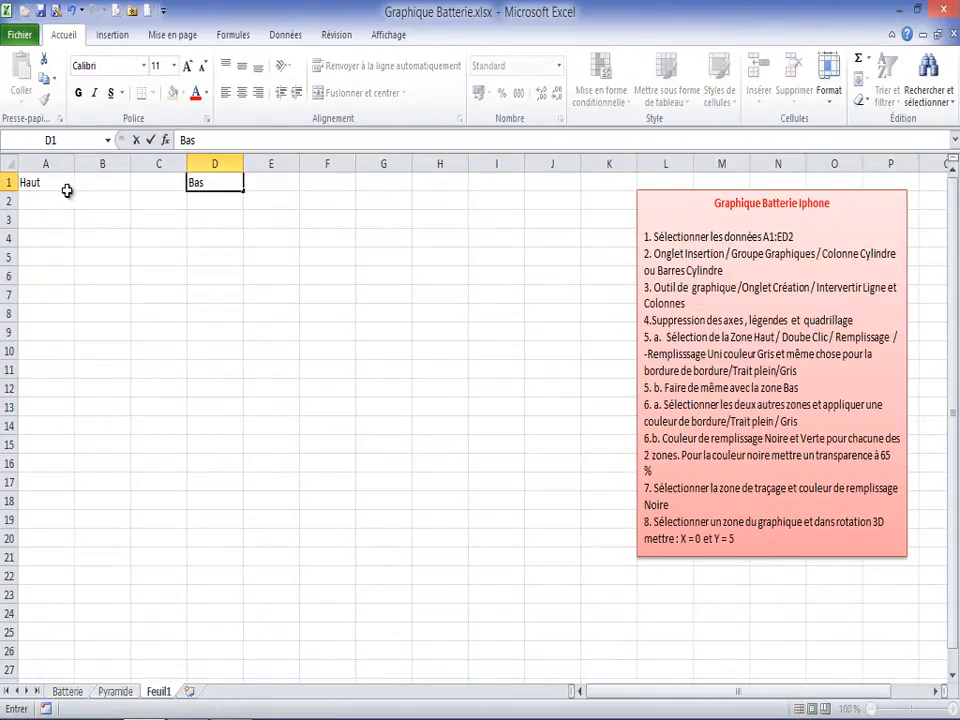
pyautogui.click(110, 186)
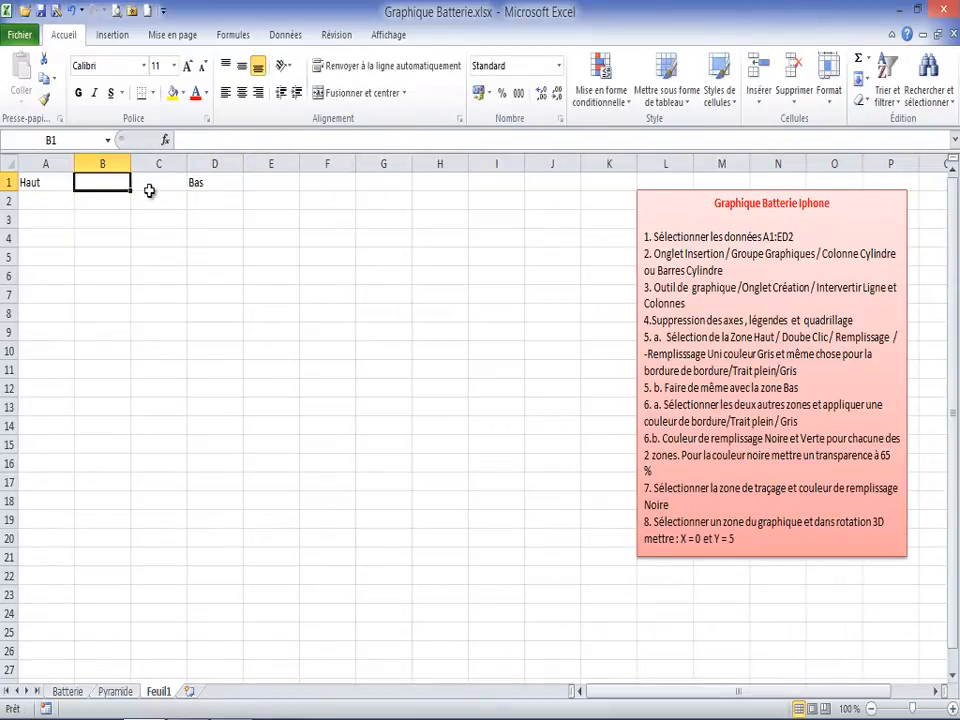
pyautogui.write('Réalis')
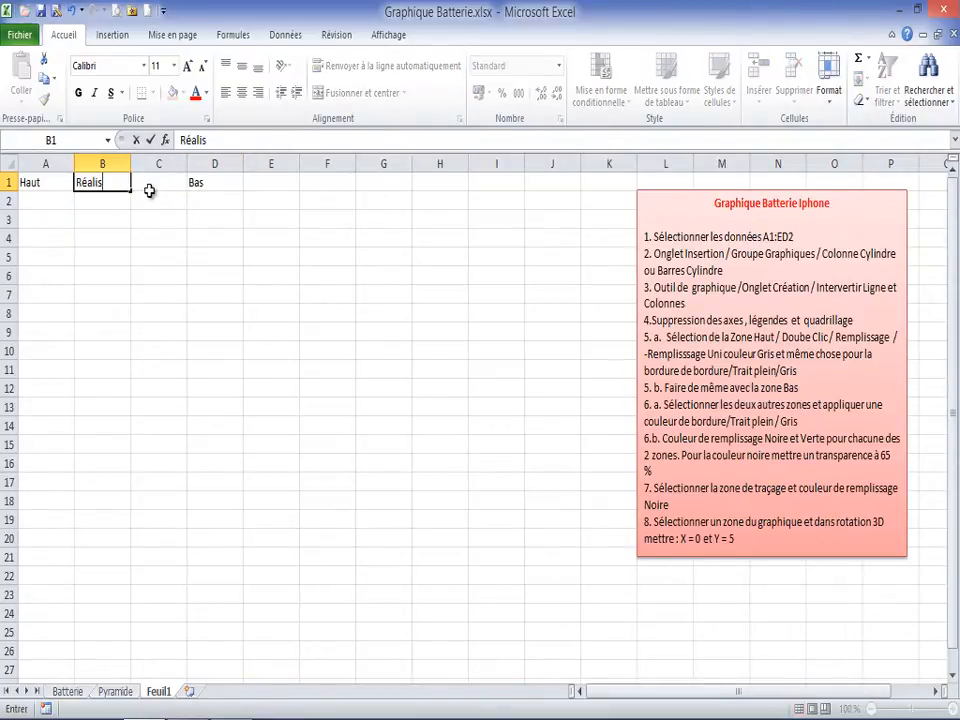
pyautogui.write('é')
pyautogui.click(148, 189)
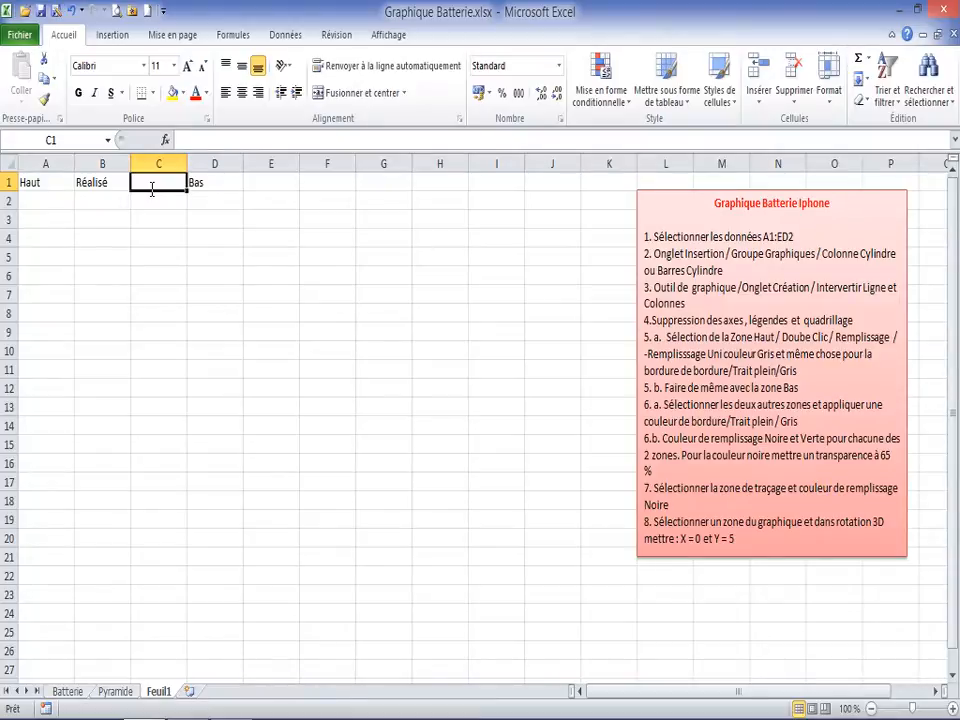
pyautogui.write('Prévision')
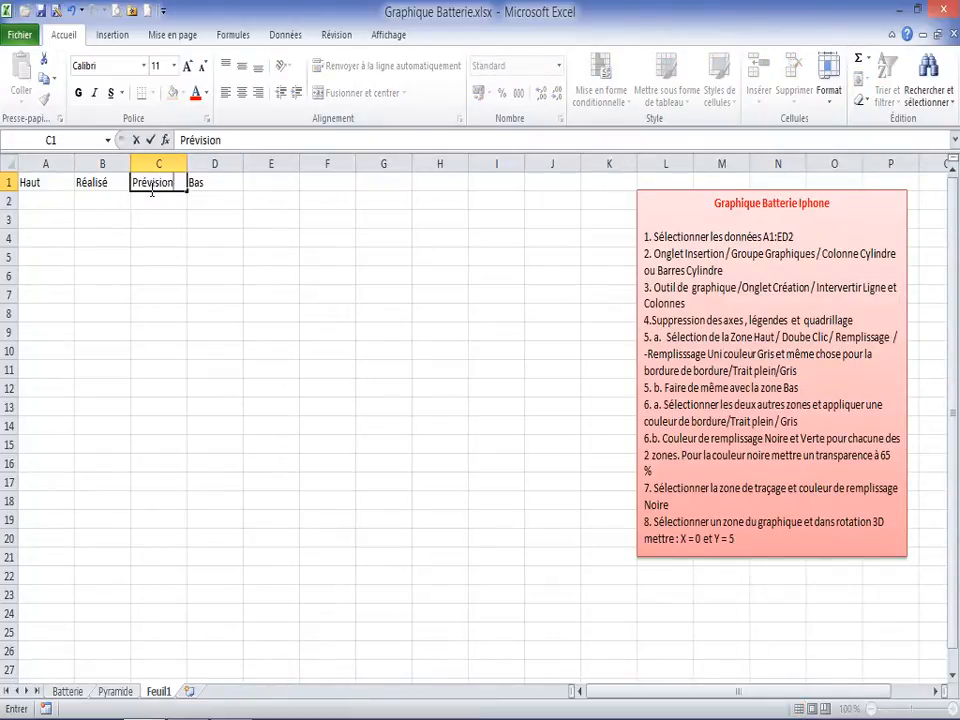
# - Enter the random-value formula =ALEA()*100 in cell B2 under Réalisé
pyautogui.click(100, 202)
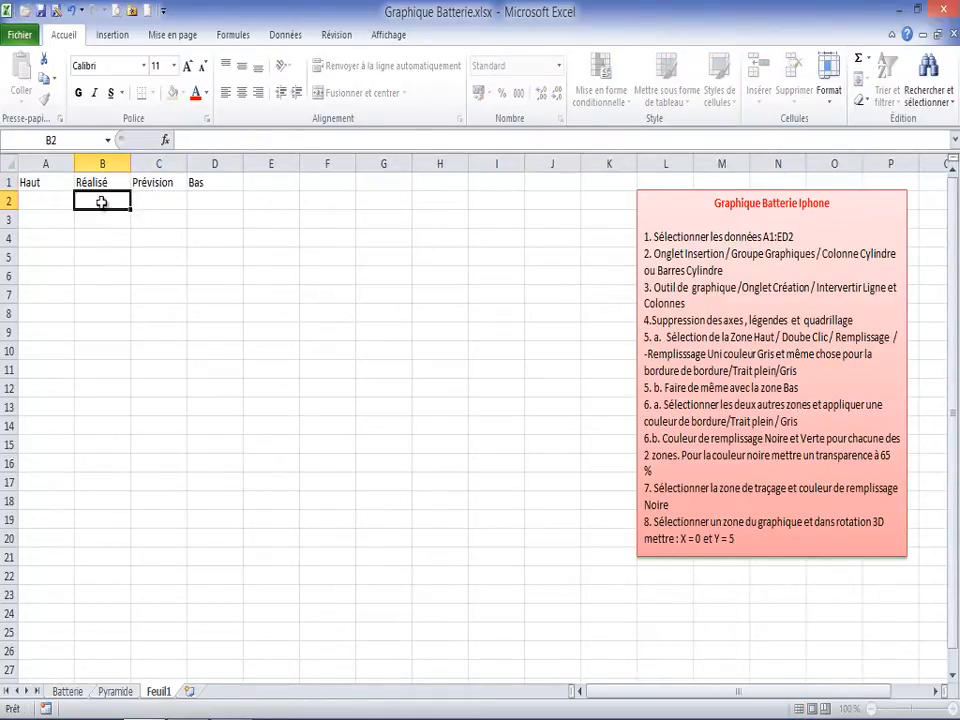
pyautogui.write('80')
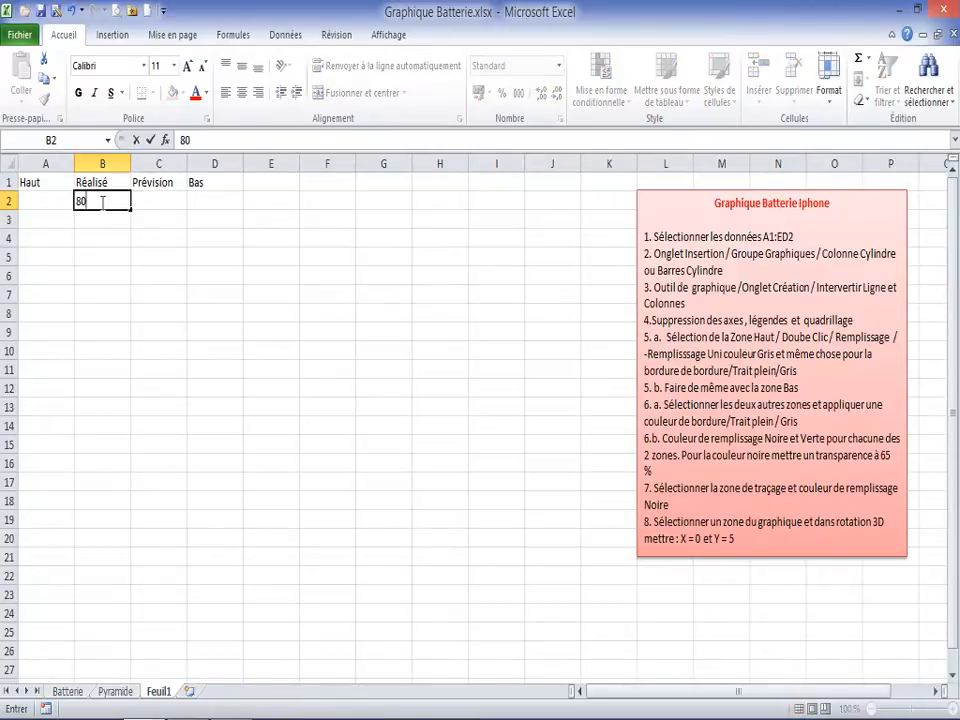
pyautogui.press('BackSpace')
pyautogui.press('BackSpace')
pyautogui.write('=ale')
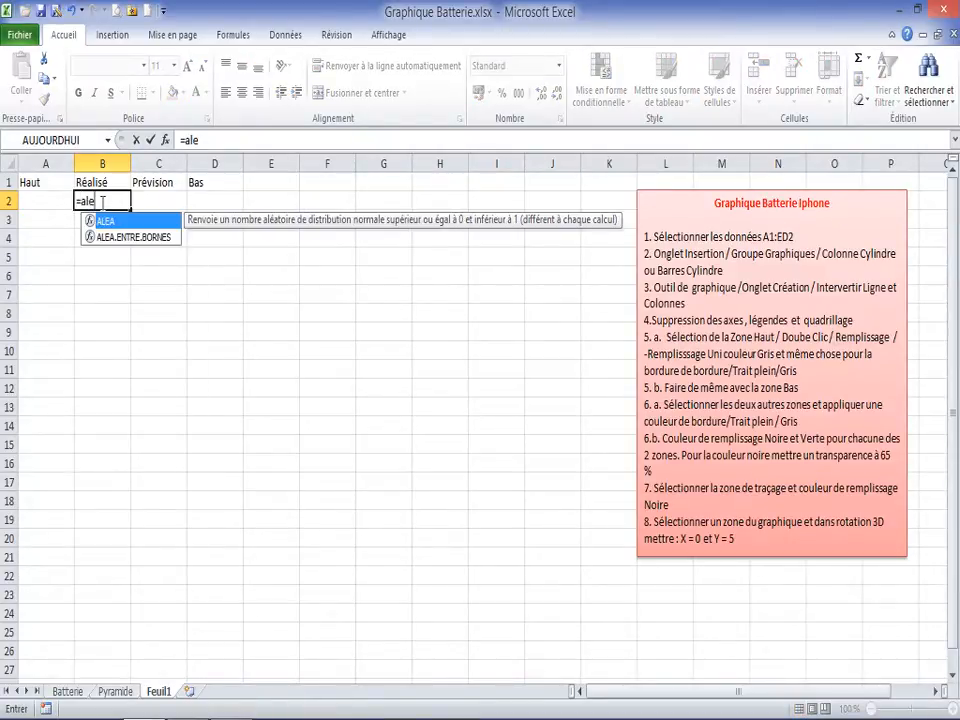
pyautogui.write('a()*100')
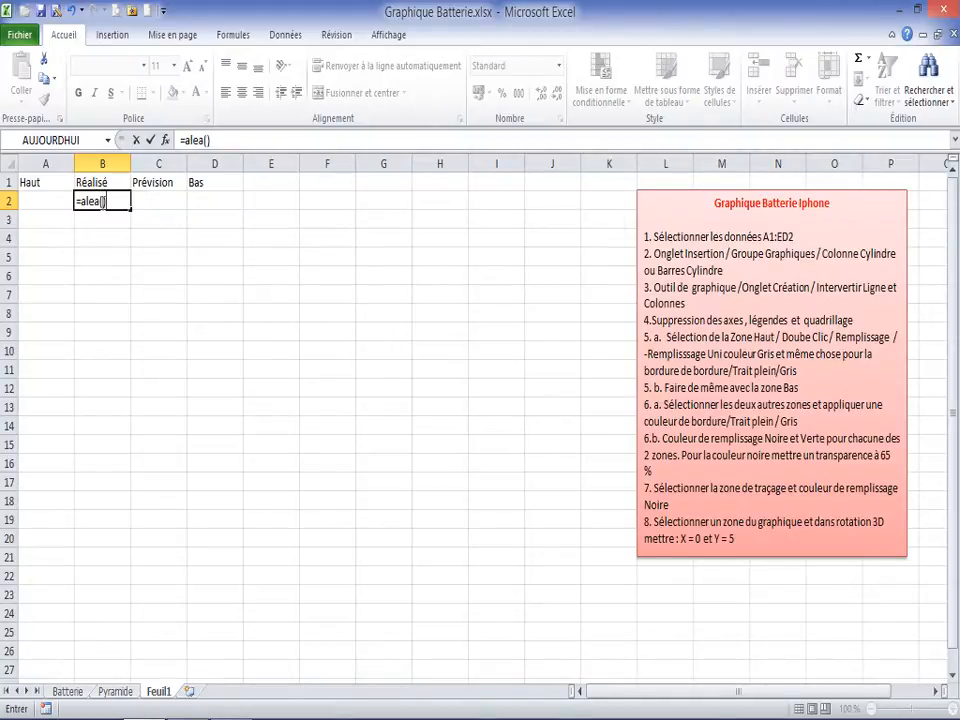
pyautogui.press('Return')
# - Format the Réalisé value in B2 as Nombre with no decimal places
pyautogui.click(101, 200)
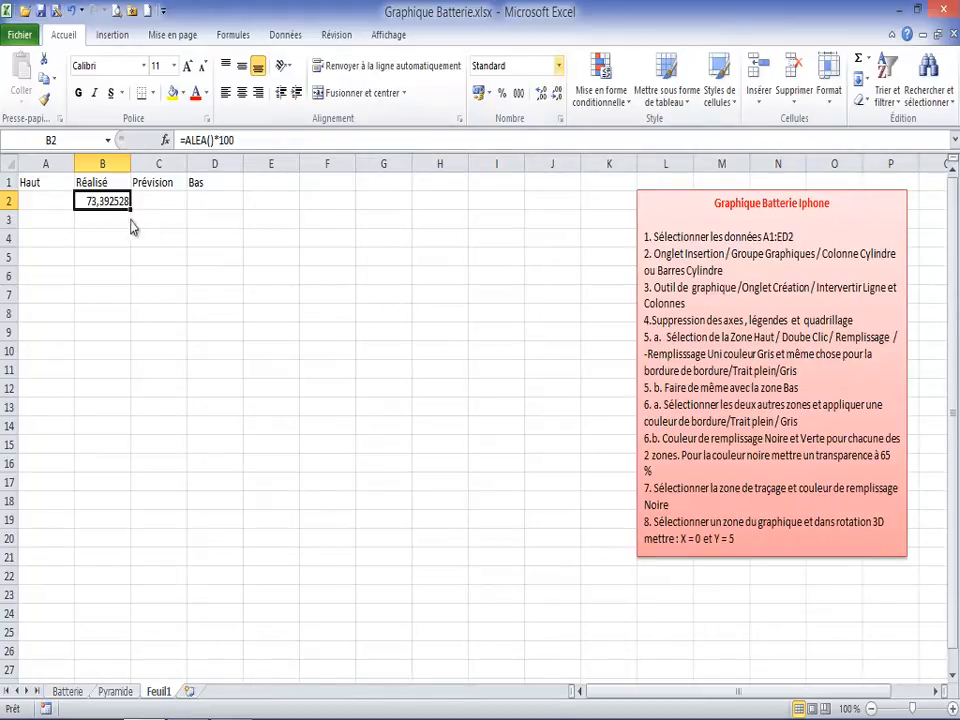
pyautogui.click(40, 200)
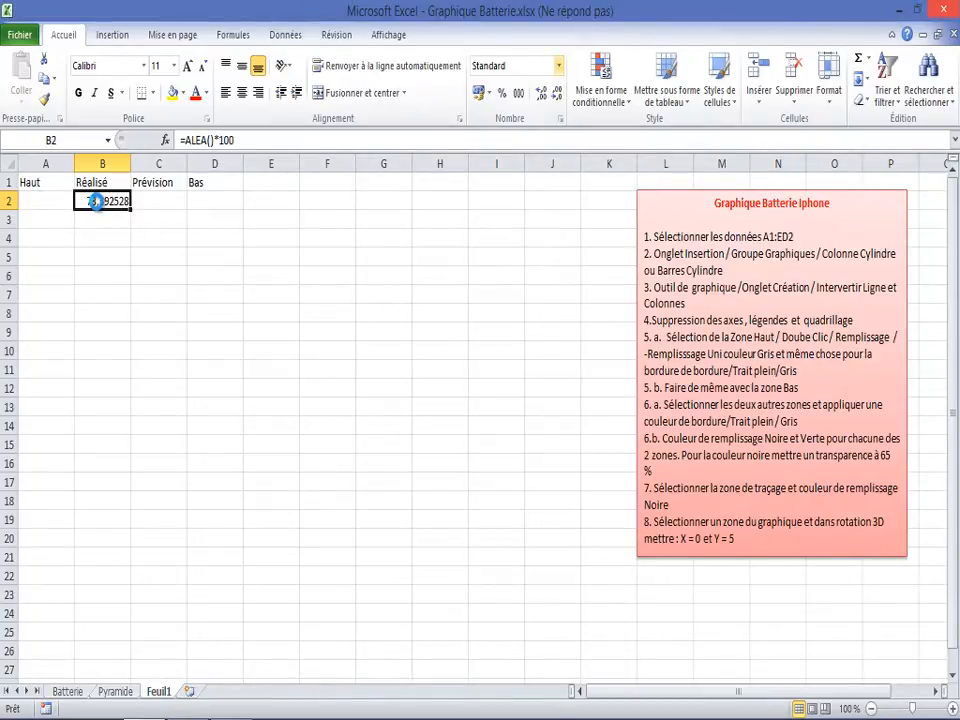
pyautogui.click(100, 202)
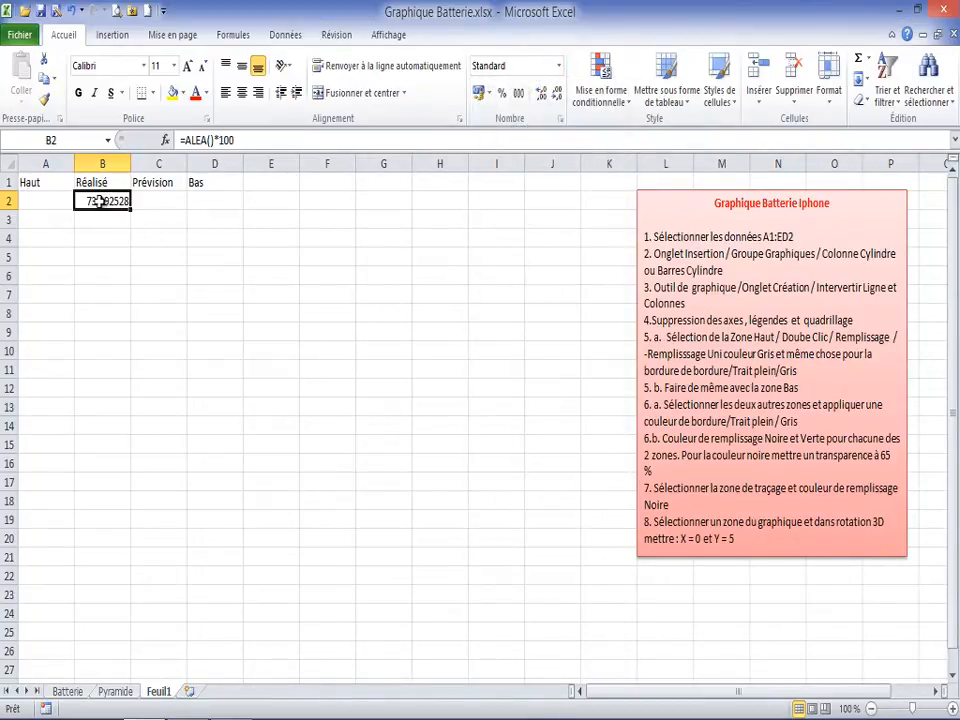
pyautogui.click(558, 65)
pyautogui.click(517, 130)
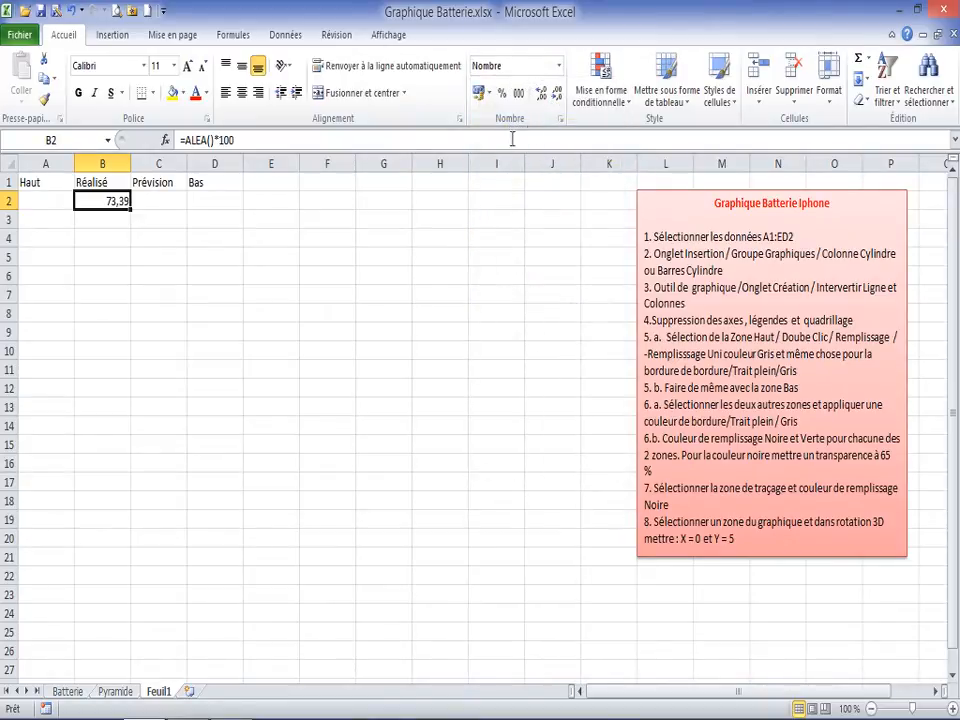
pyautogui.click(555, 95)
pyautogui.click(555, 97)
pyautogui.click(55, 202)
pyautogui.click(105, 203)
# - Enter the formula =100-B2 in cell C2 under Prévision
pyautogui.click(137, 199)
pyautogui.write('=')
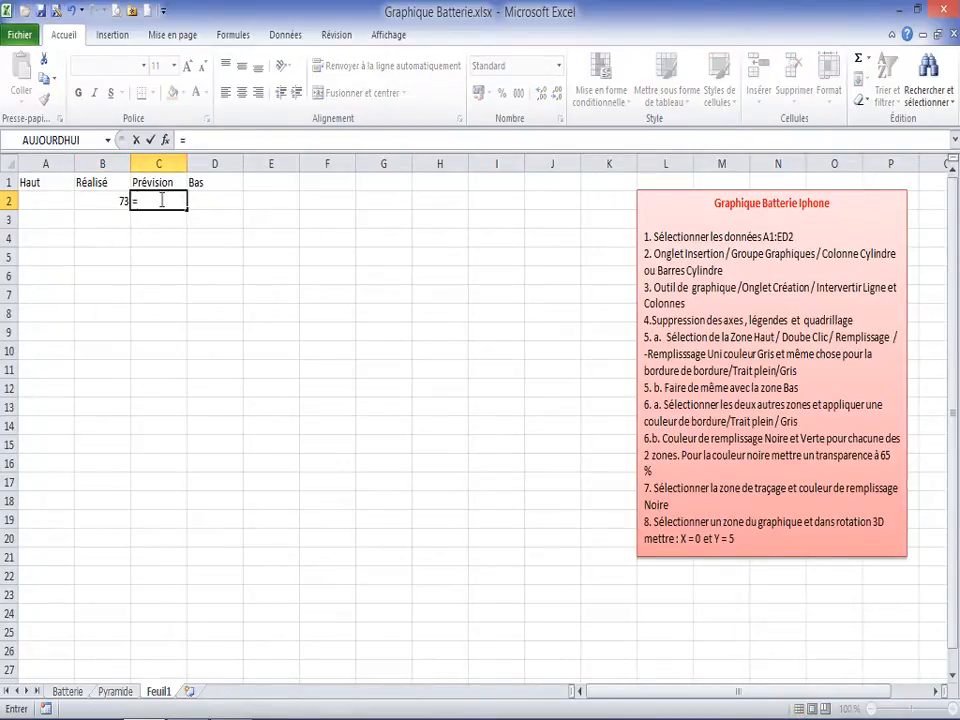
pyautogui.write('100-')
pyautogui.click(115, 201)
pyautogui.press('Return')
pyautogui.click(141, 199)
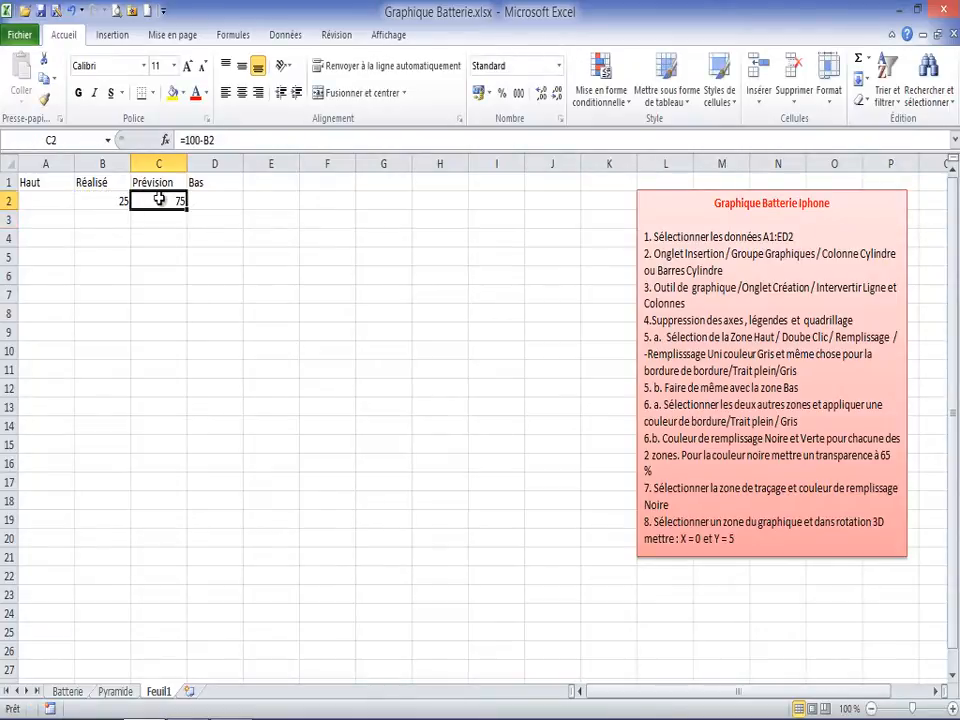
# - Enter the formula =5%*SOMME(B2:C2) in cell A2 under Haut
pyautogui.click(45, 201)
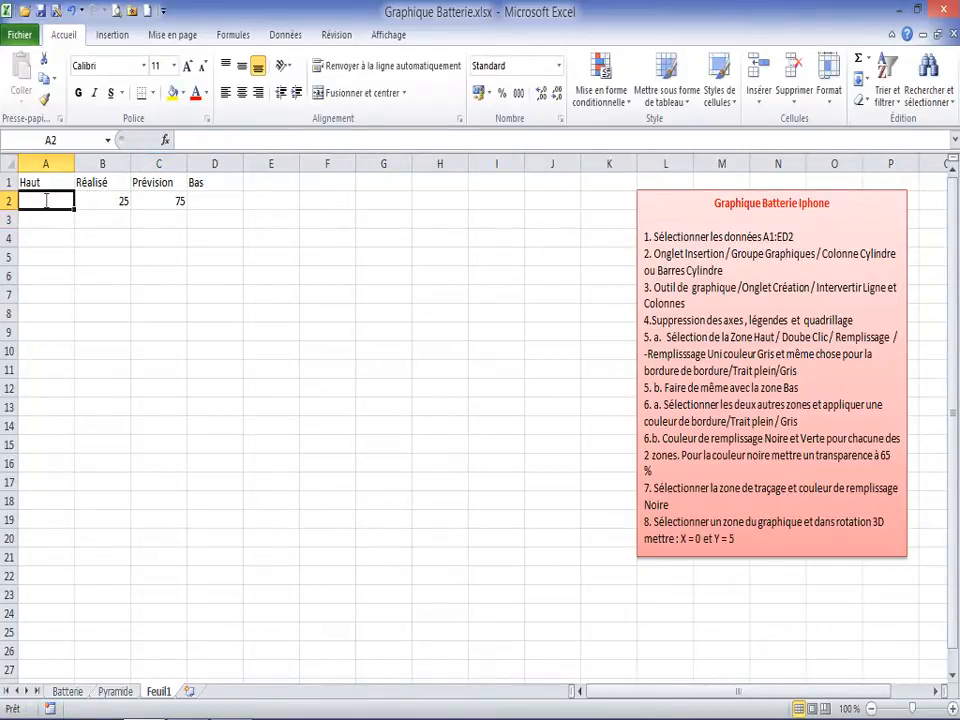
pyautogui.write('=5%')
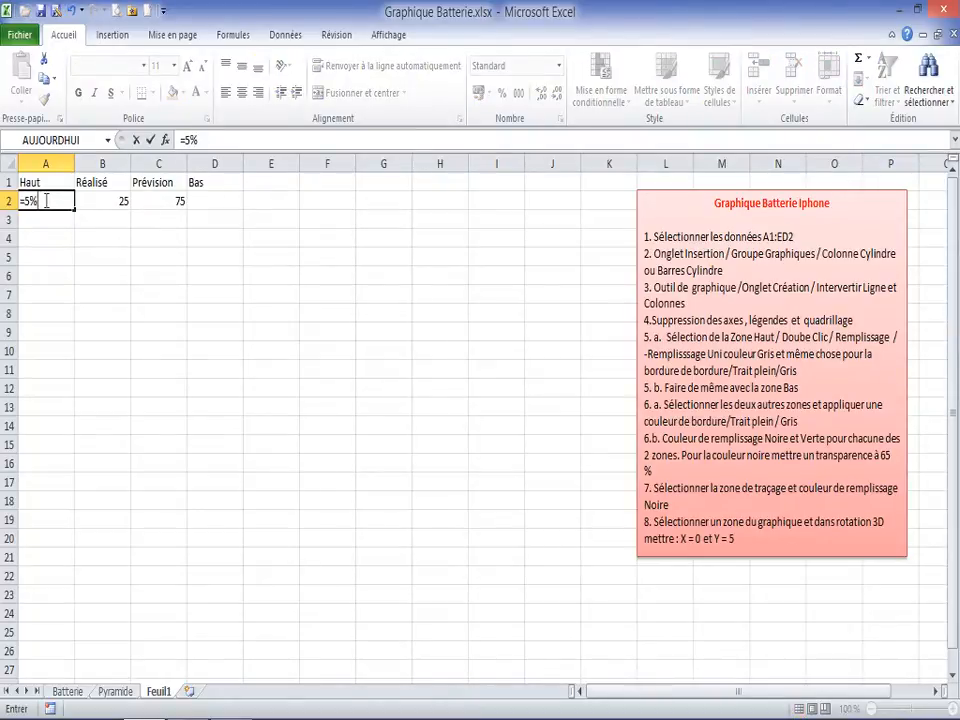
pyautogui.write('*somme(')
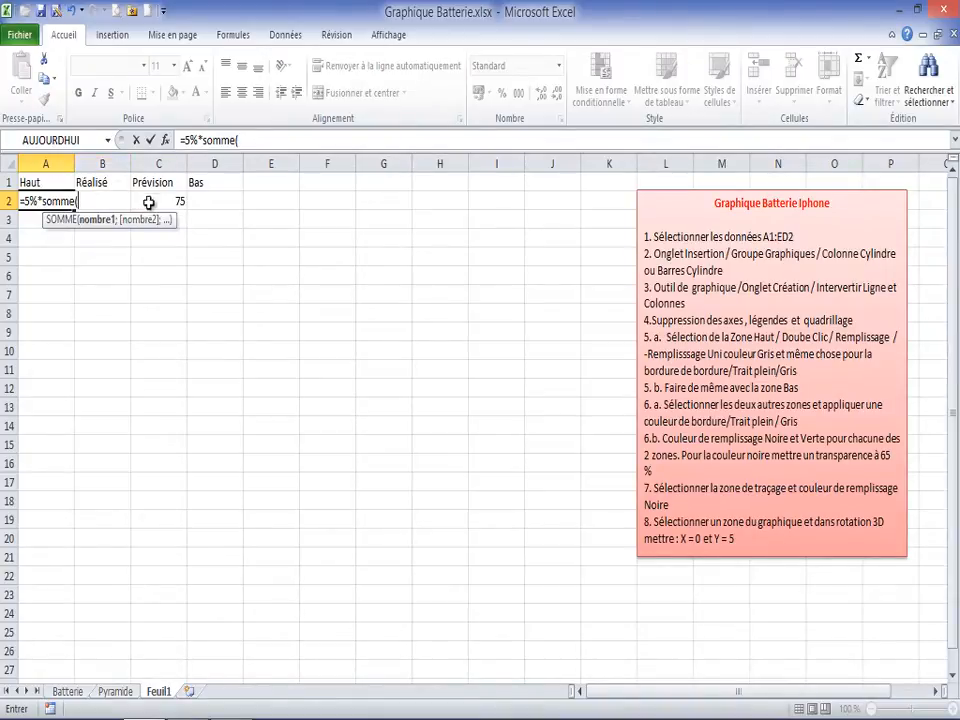
pyautogui.moveTo(178, 199); pyautogui.dragTo(107, 201)
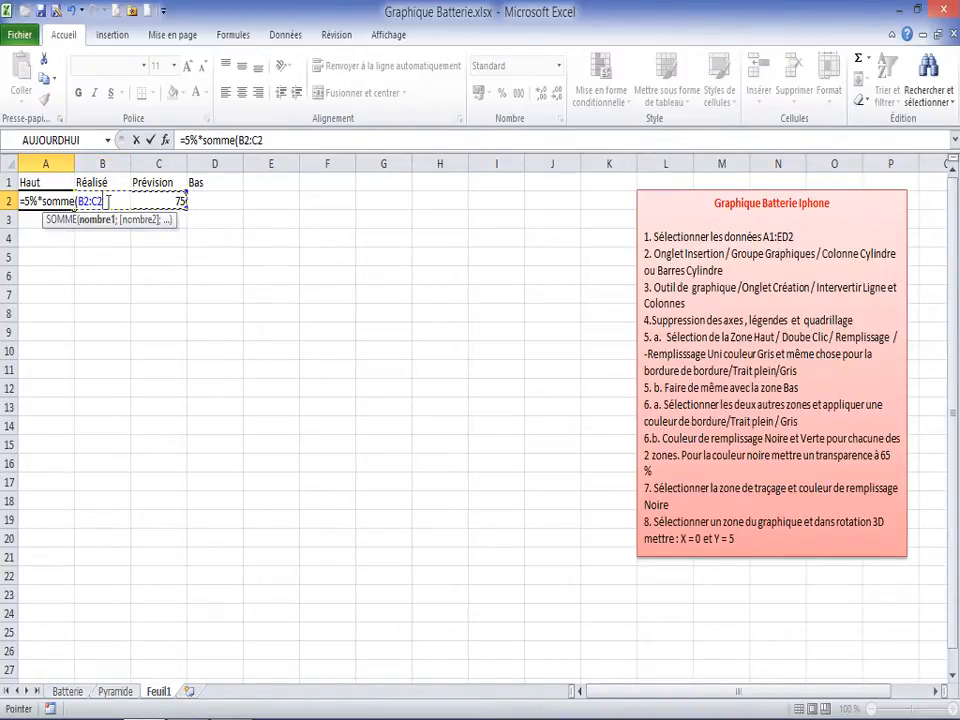
pyautogui.press('Return')
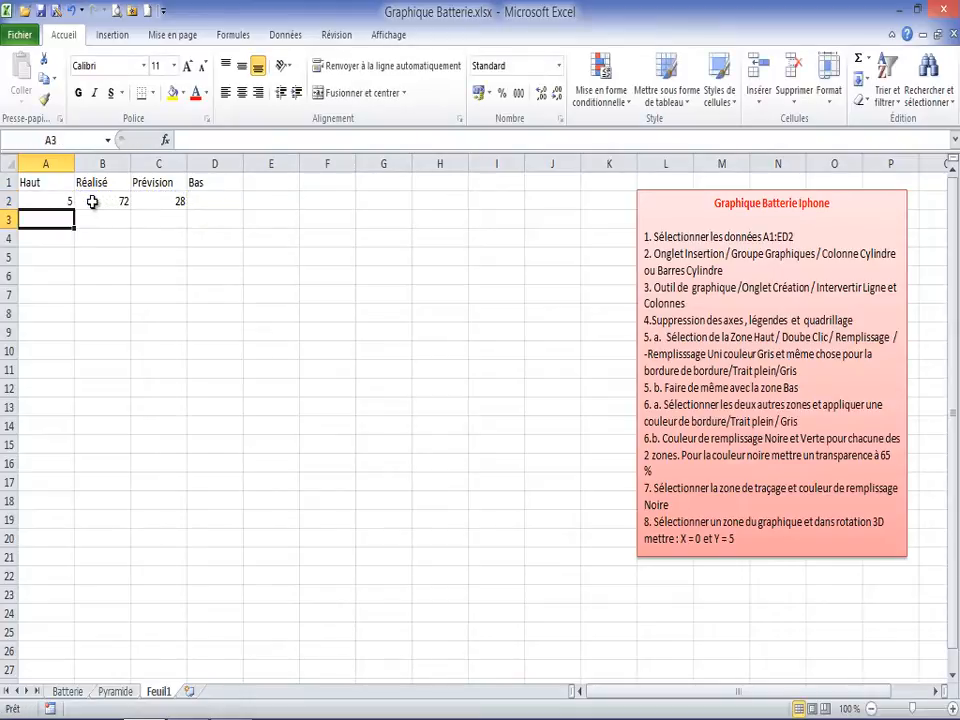
pyautogui.click(57, 200)
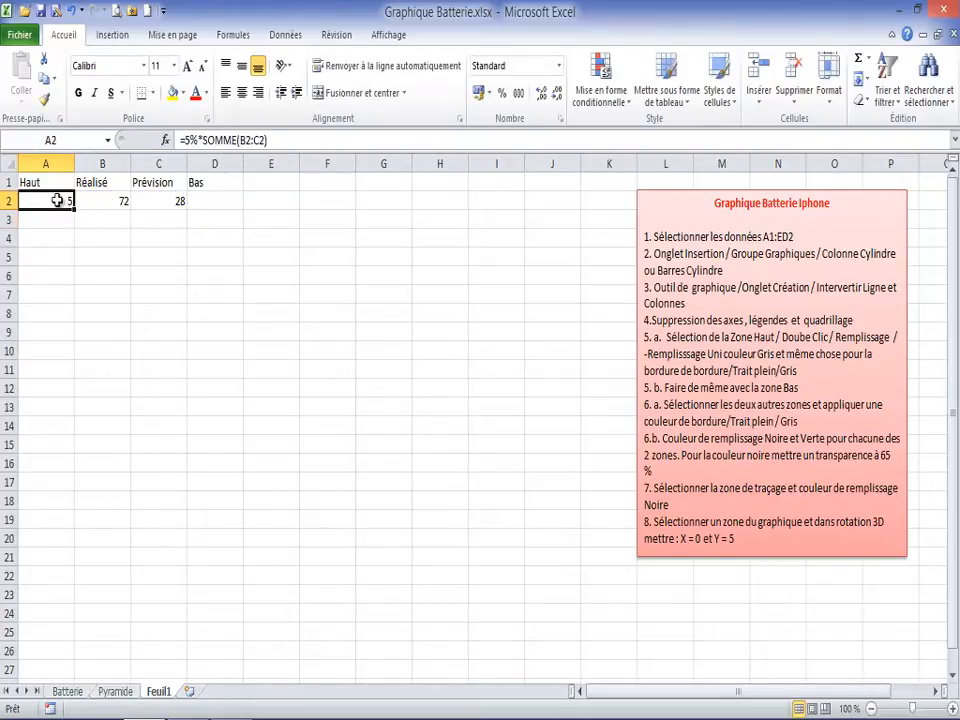
# - Enter the formula =5%*SOMME(B2:C2) in cell D2 under Bas
pyautogui.click(230, 201)
pyautogui.write('=')
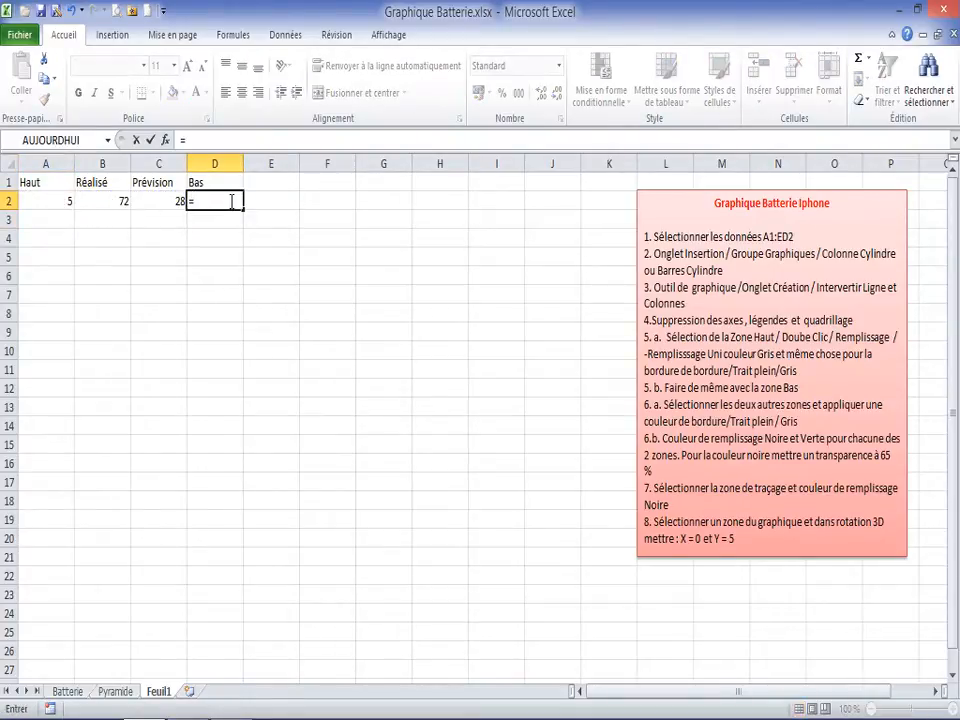
pyautogui.write('5%*somme(')
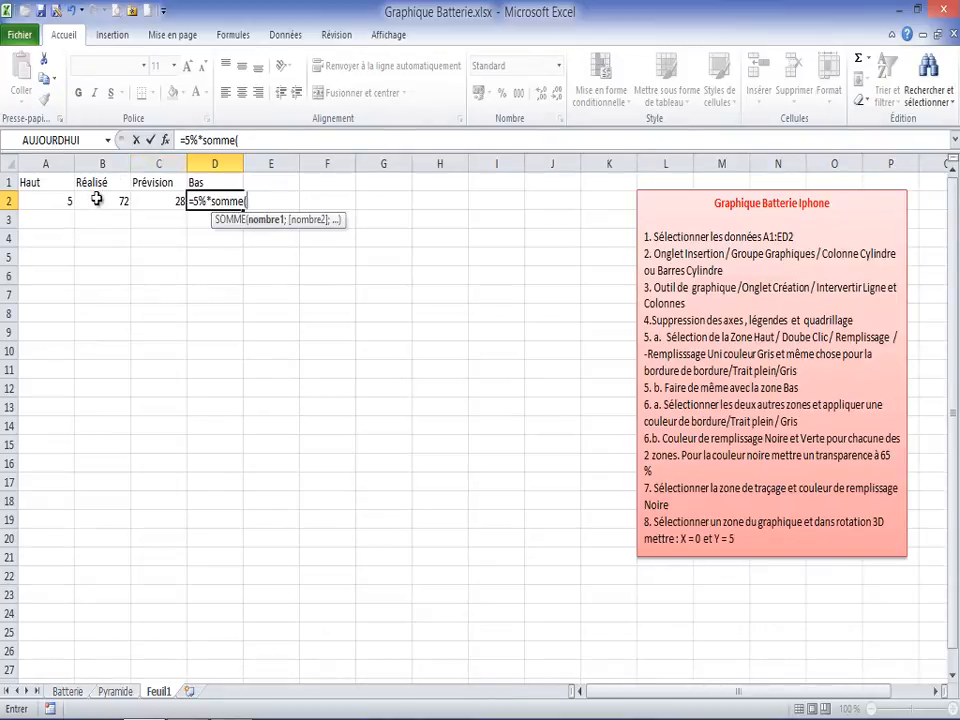
pyautogui.moveTo(105, 201); pyautogui.dragTo(160, 201)
pyautogui.write(')')
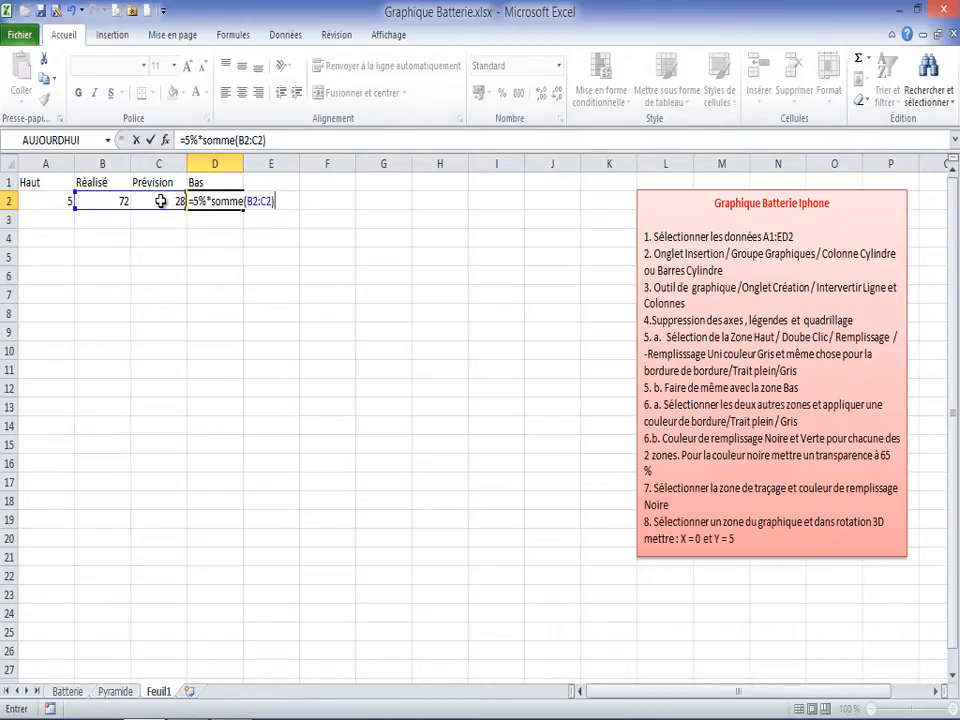
pyautogui.press('Return')
# - Center the contents of the data table A1:D2 horizontally
pyautogui.click(59, 203)
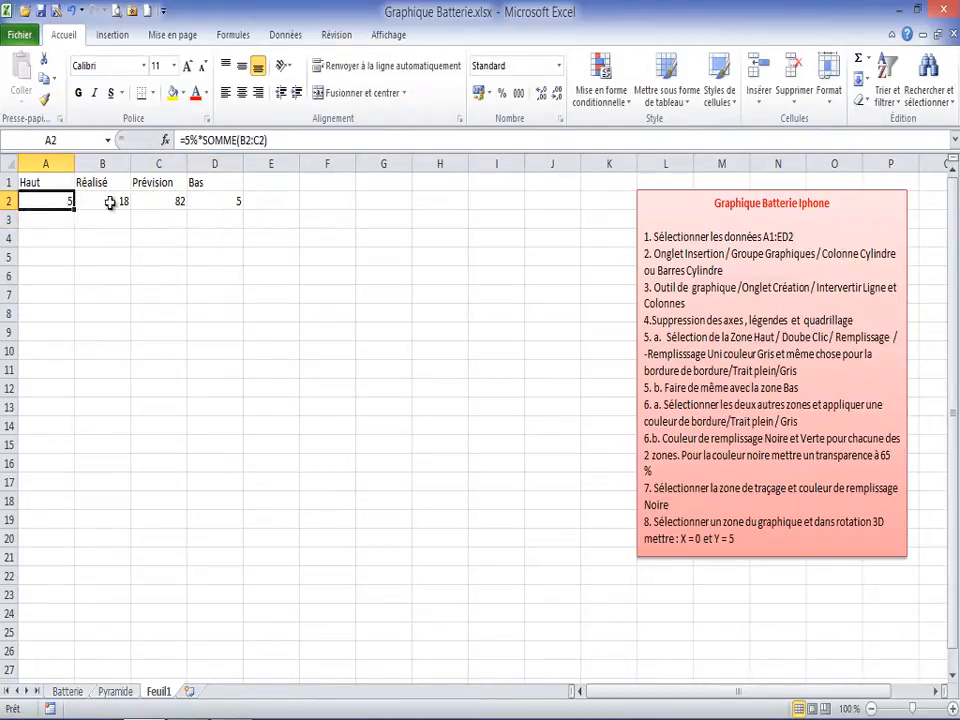
pyautogui.moveTo(70, 183); pyautogui.dragTo(216, 198)
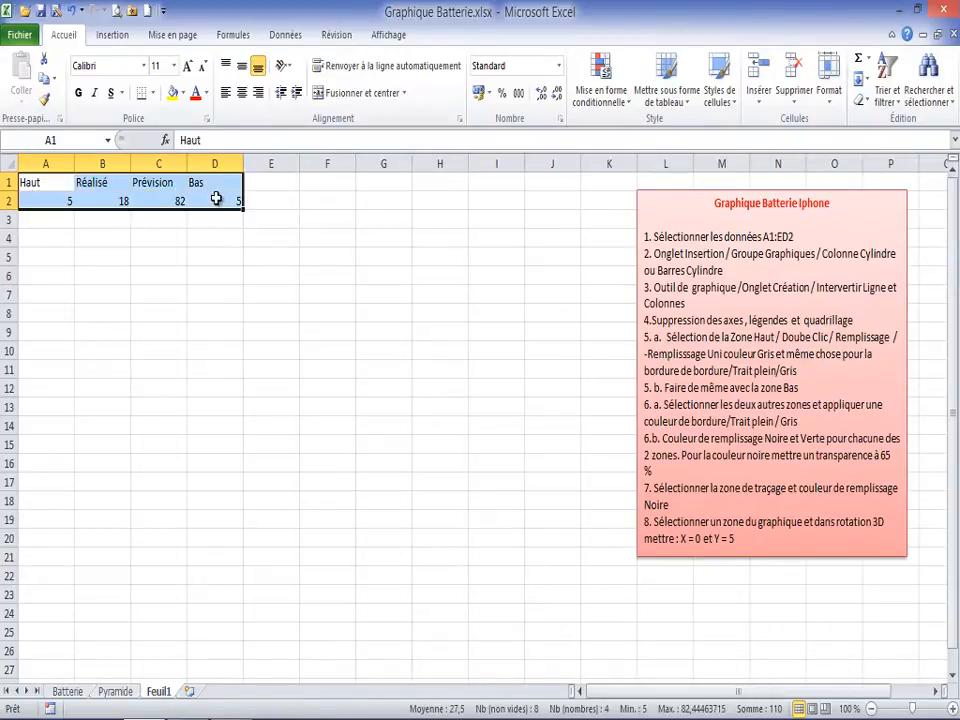
pyautogui.click(242, 70)
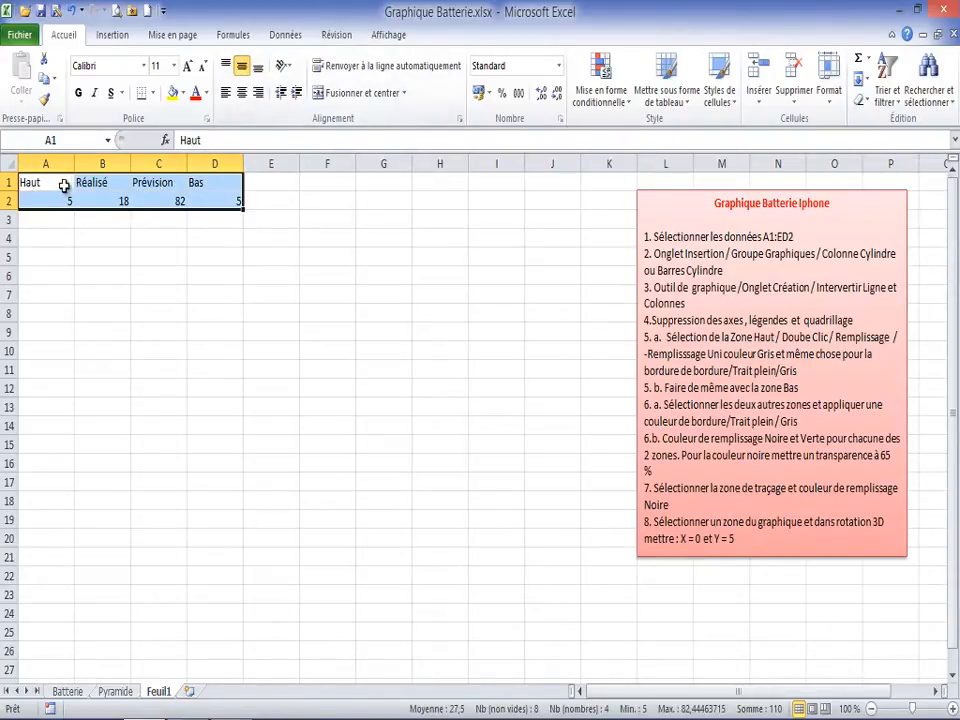
pyautogui.click(245, 72)
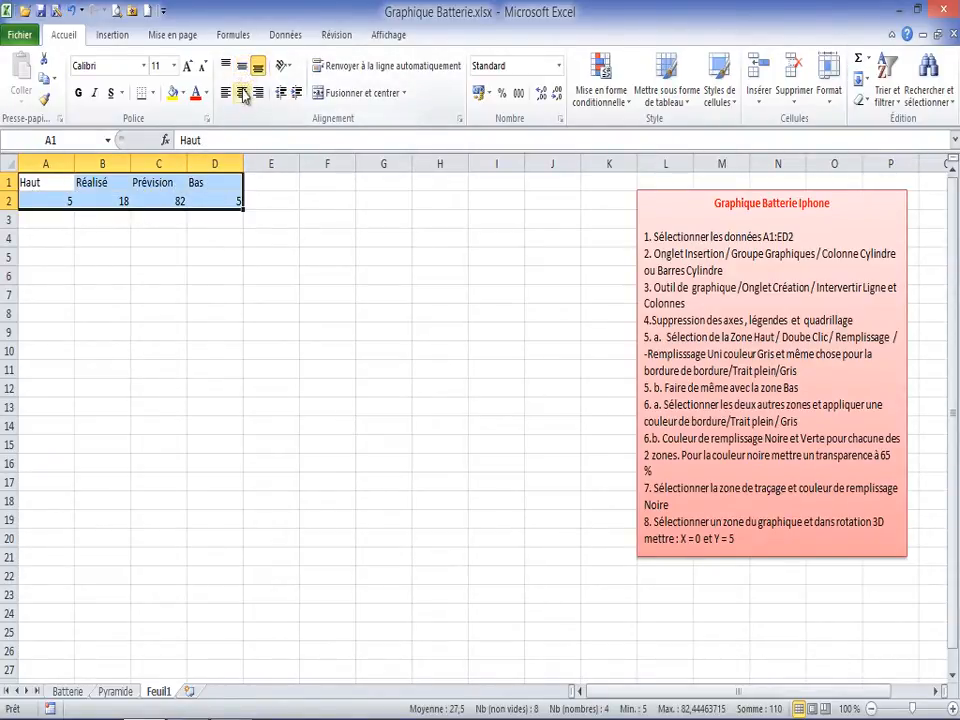
pyautogui.click(242, 92)
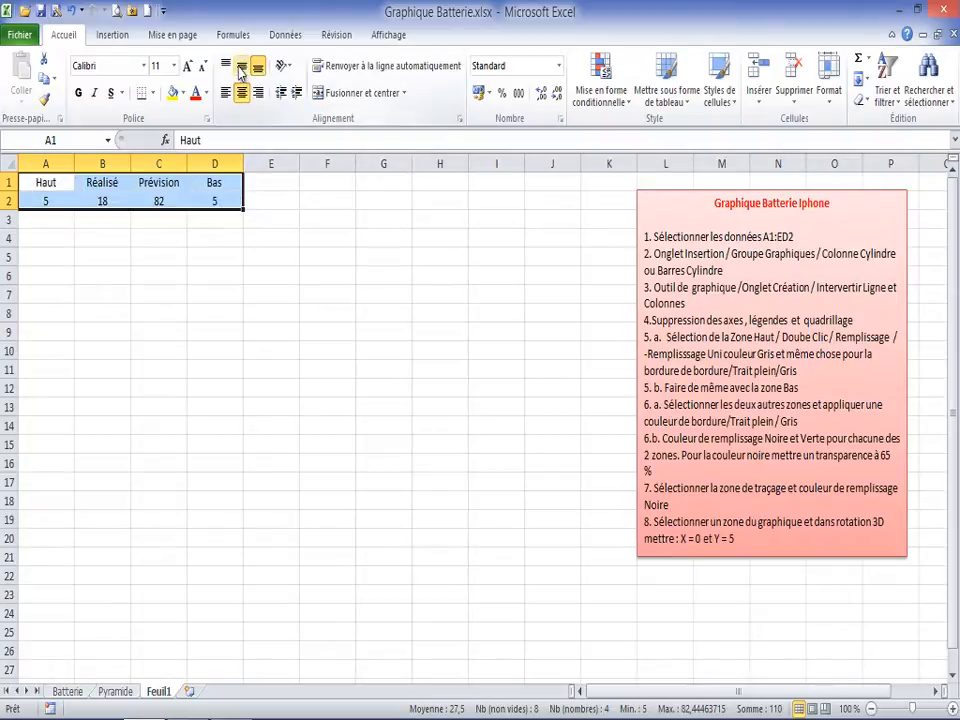
pyautogui.click(80, 238)
pyautogui.click(47, 241)
# - Apply Toutes les bordures to the data table A1:D2
pyautogui.moveTo(52, 185); pyautogui.dragTo(214, 200)
pyautogui.click(150, 94)
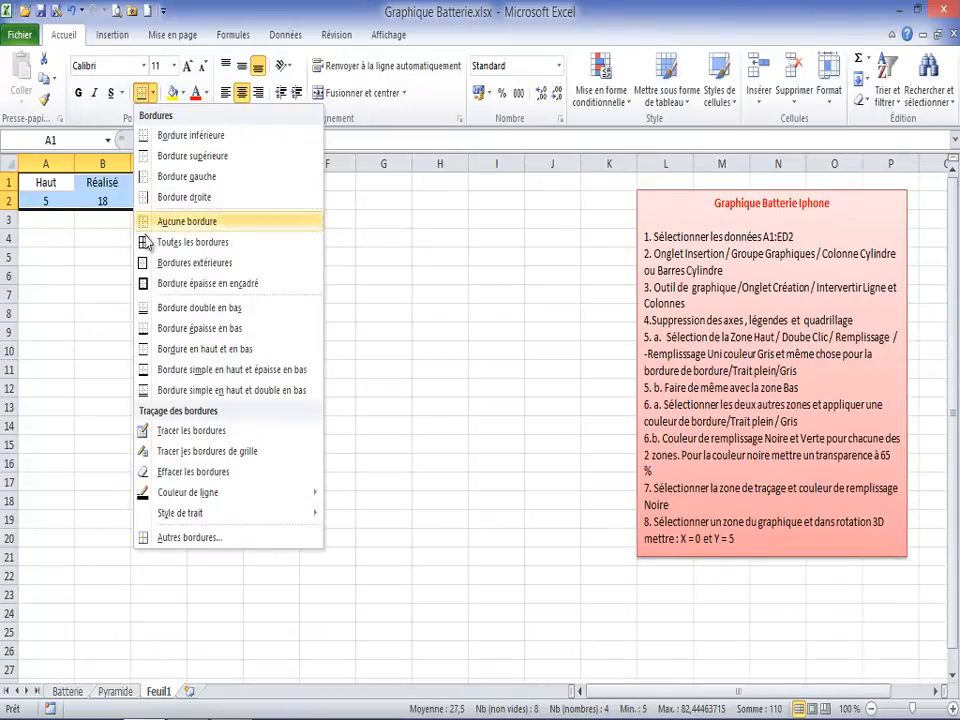
pyautogui.click(185, 242)
pyautogui.click(112, 260)
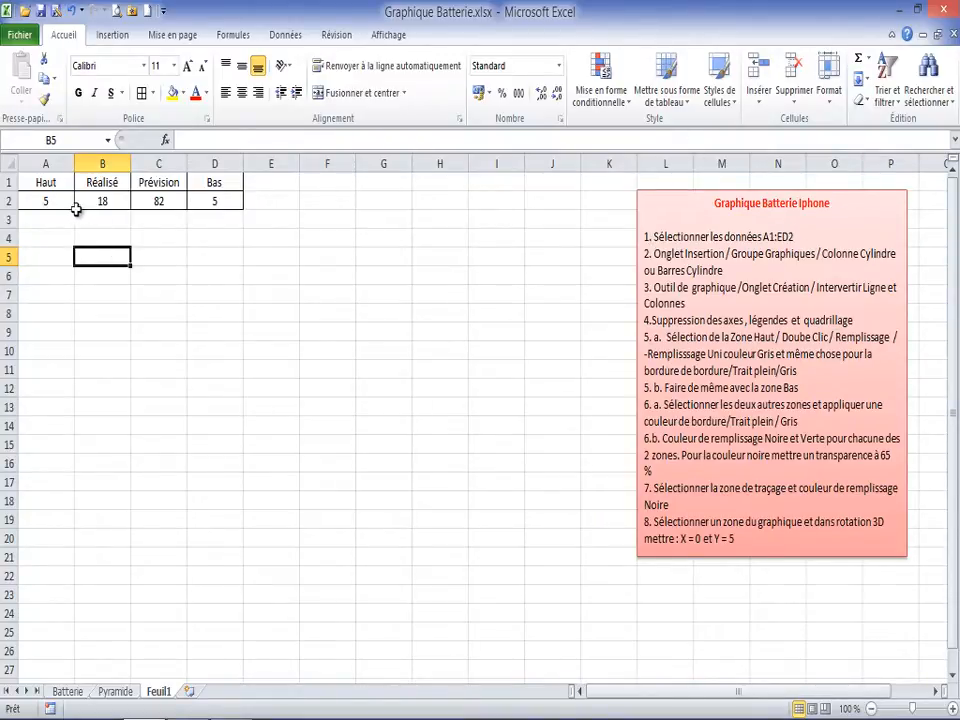
# - Insert a stacked Cylindre column chart from A1:D2 and place it just below the data table
pyautogui.moveTo(39, 182); pyautogui.dragTo(214, 202)
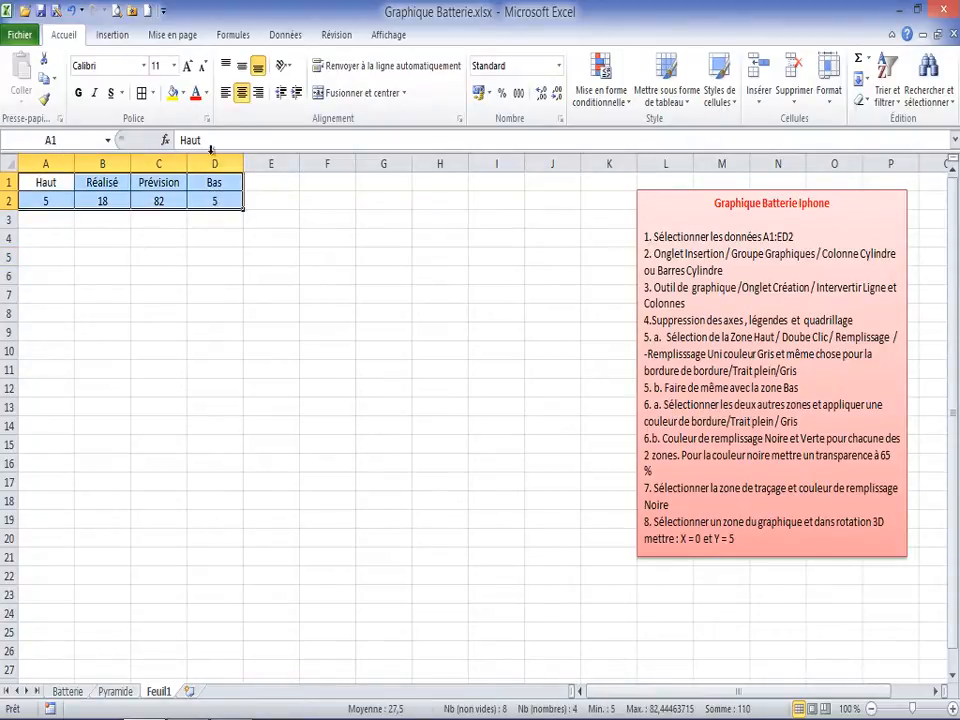
pyautogui.click(112, 35)
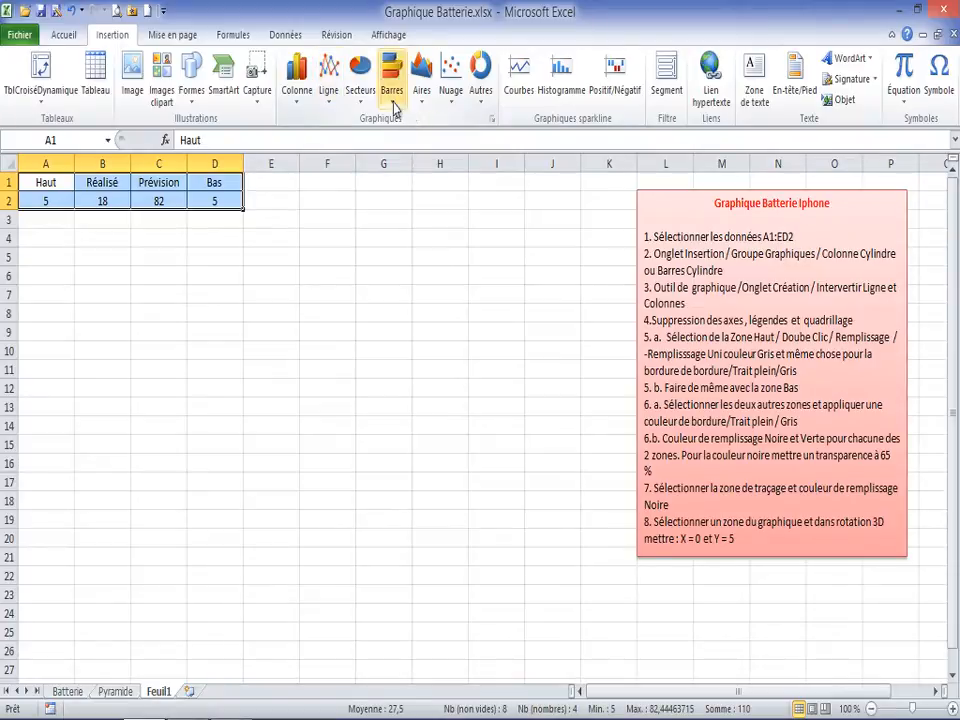
pyautogui.click(296, 105)
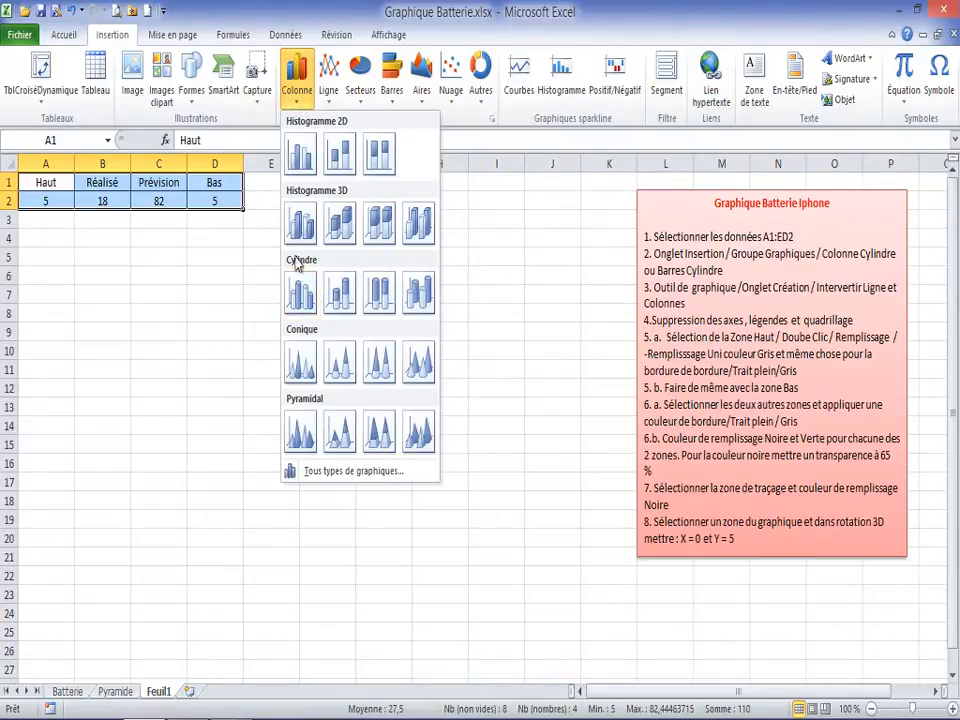
pyautogui.click(340, 298)
pyautogui.moveTo(431, 298); pyautogui.dragTo(151, 225)
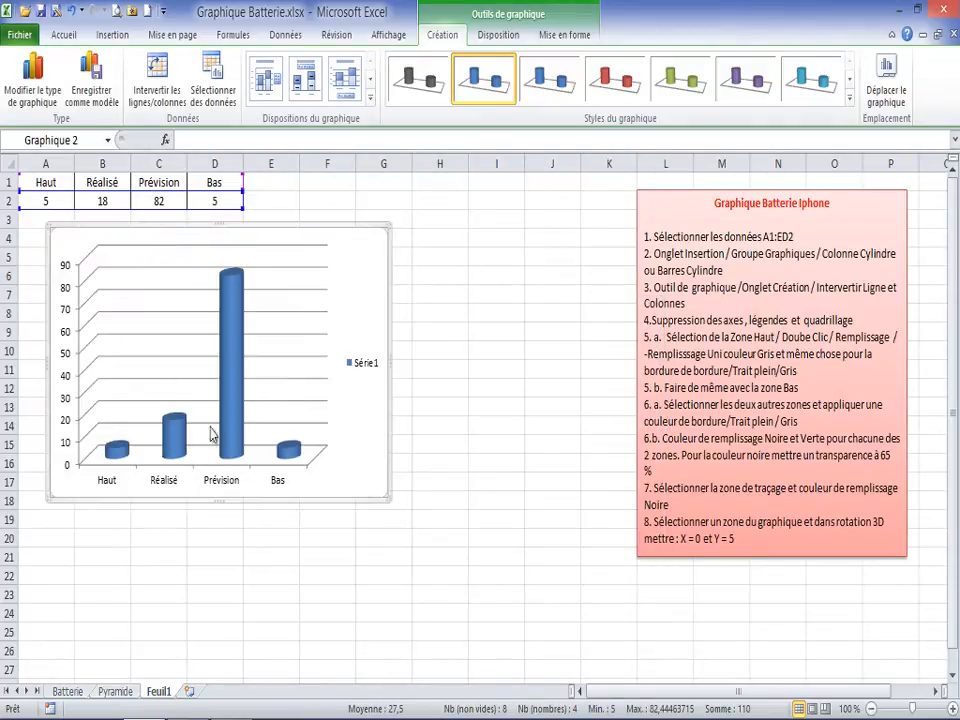
# - Enlarge the cylinder chart to about column H and row 25, and swap its rows and columns to stack the series
pyautogui.moveTo(388, 499); pyautogui.dragTo(467, 552)
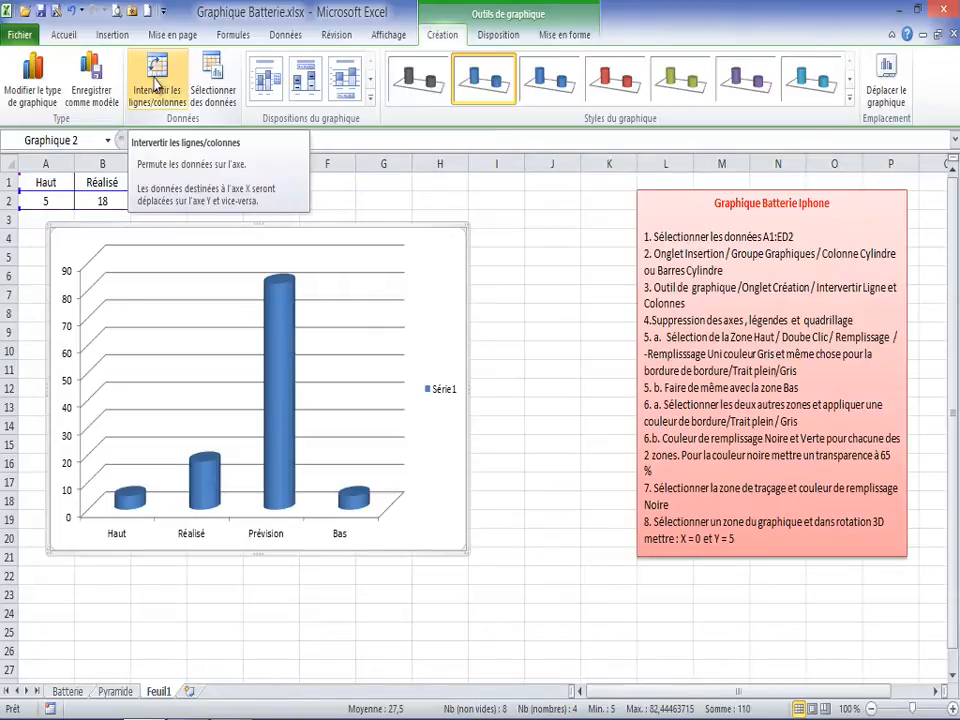
pyautogui.click(155, 87)
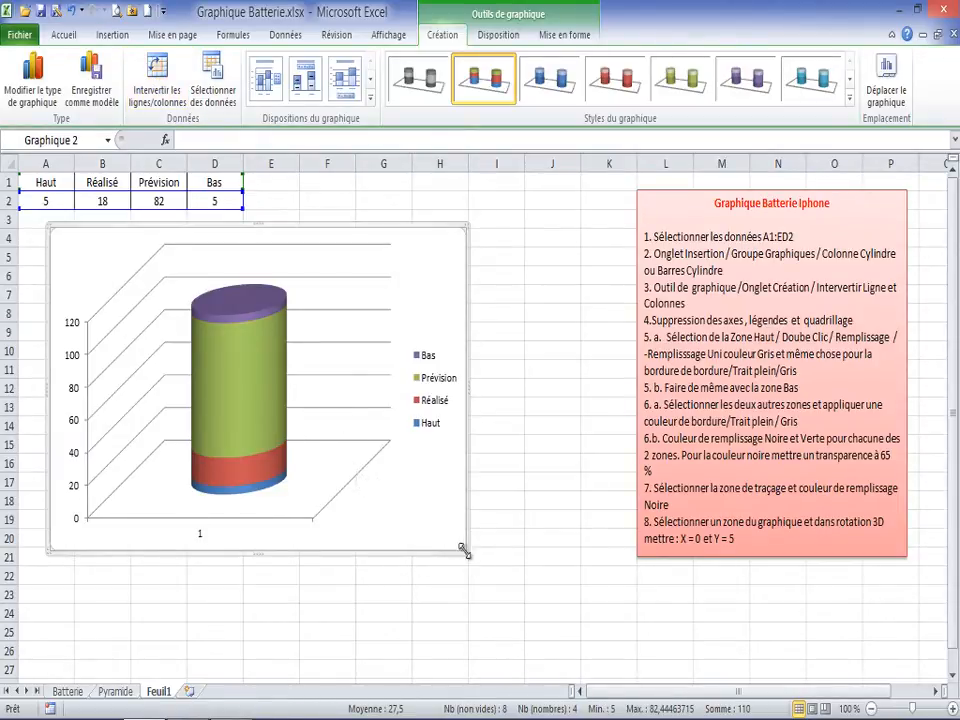
pyautogui.moveTo(464, 551); pyautogui.dragTo(466, 637)
pyautogui.click(240, 436)
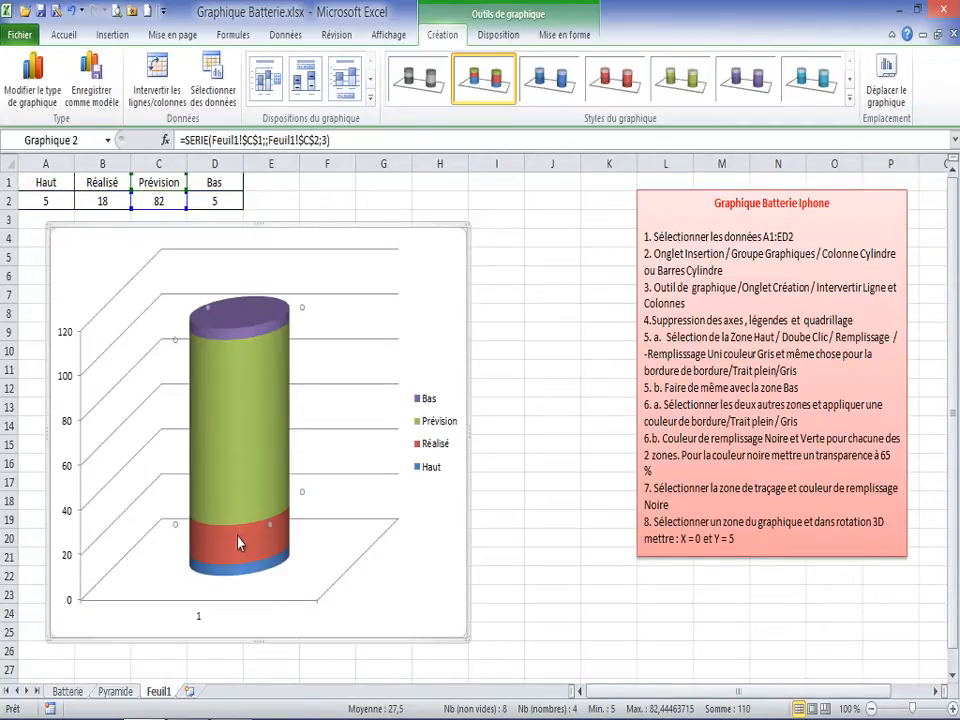
pyautogui.click(240, 545)
pyautogui.click(245, 395)
pyautogui.click(247, 340)
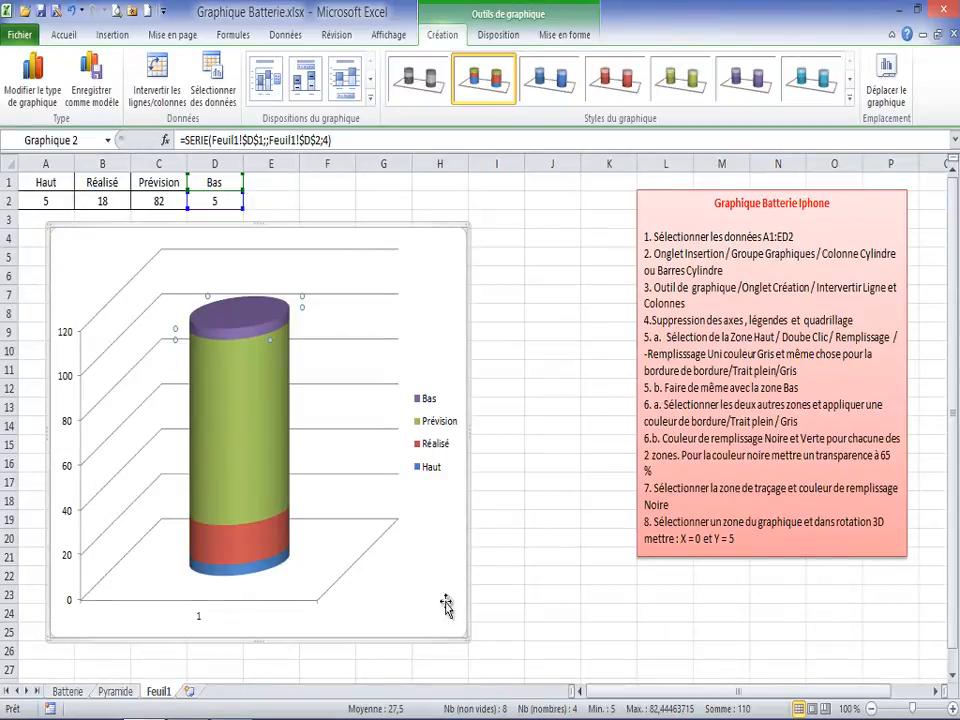
# - Delete the legend and the horizontal gridlines from the cylinder chart
pyautogui.click(431, 438)
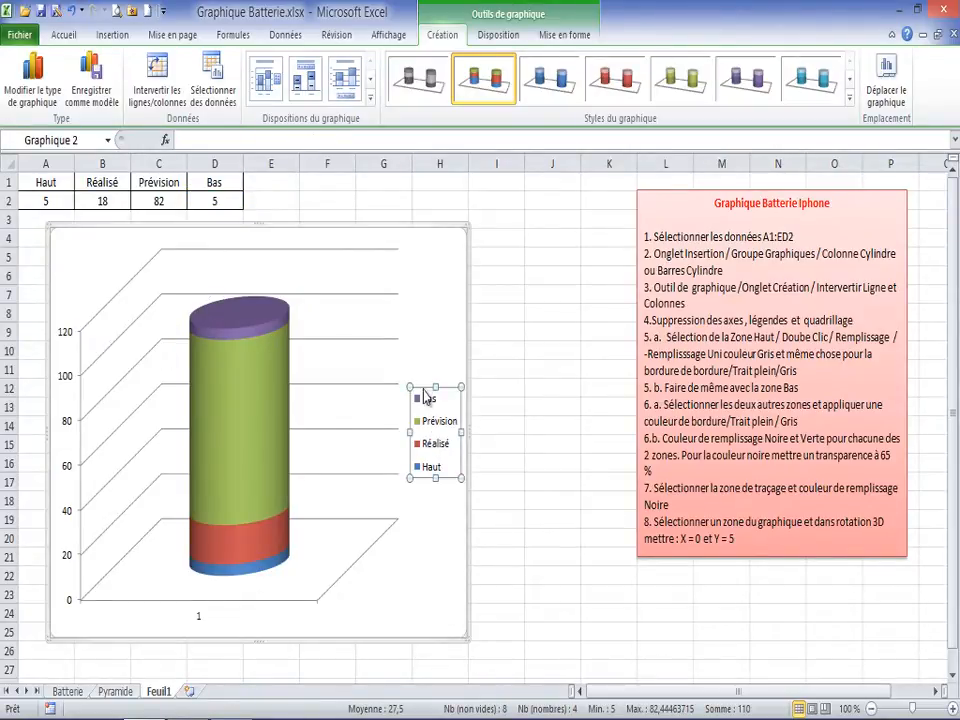
pyautogui.press('Delete')
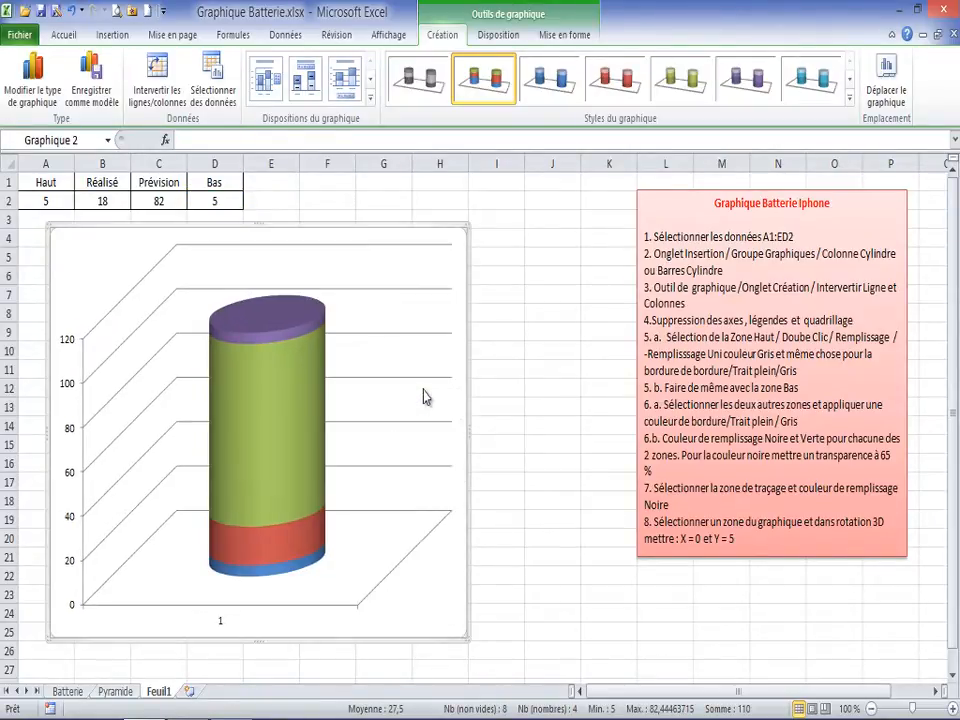
pyautogui.click(397, 255)
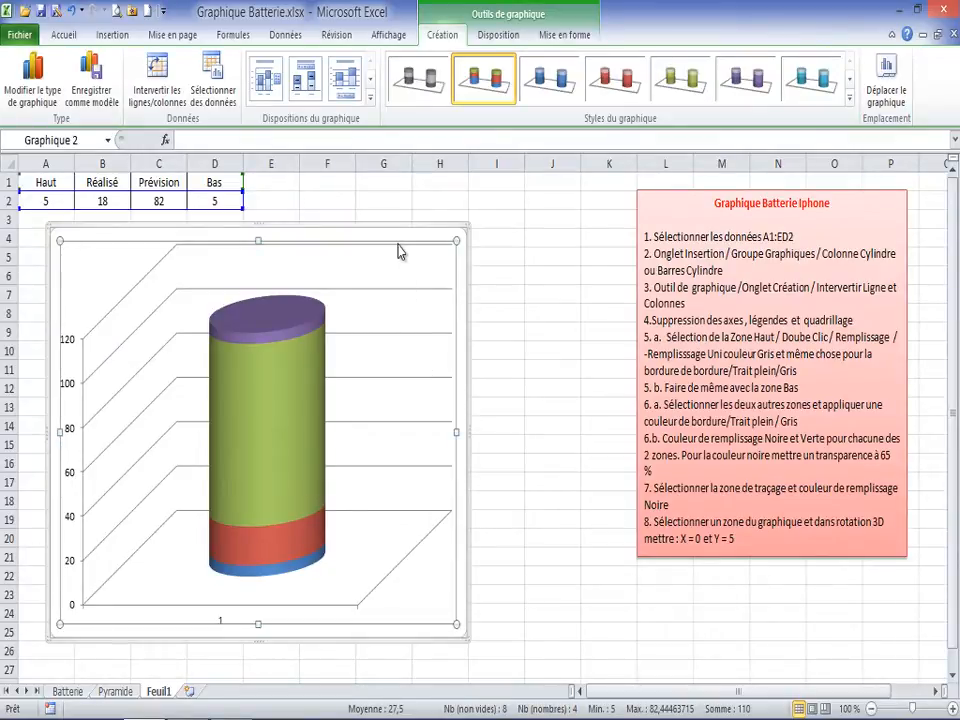
pyautogui.click(381, 291)
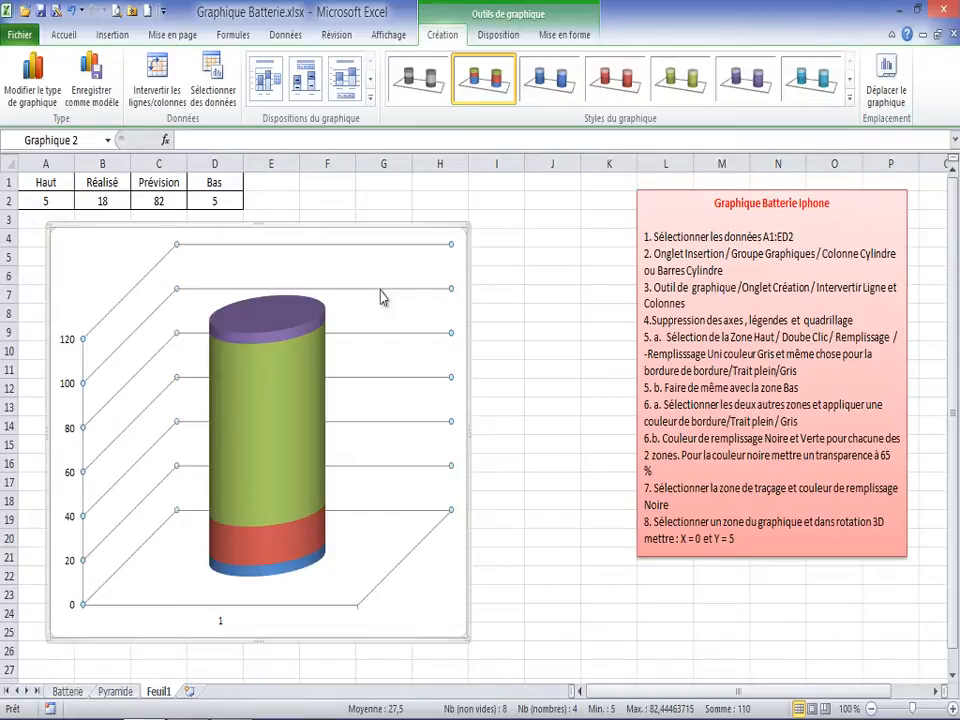
pyautogui.press('Delete')
# - Delete the vertical value axis and the horizontal category axis from the chart
pyautogui.click(68, 393)
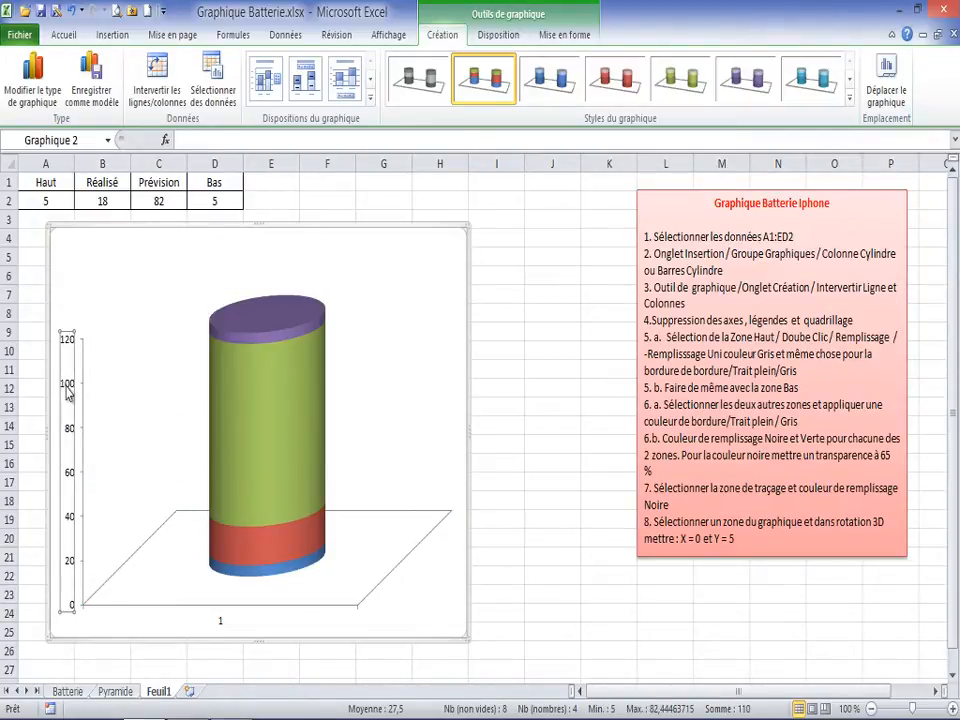
pyautogui.press('Delete')
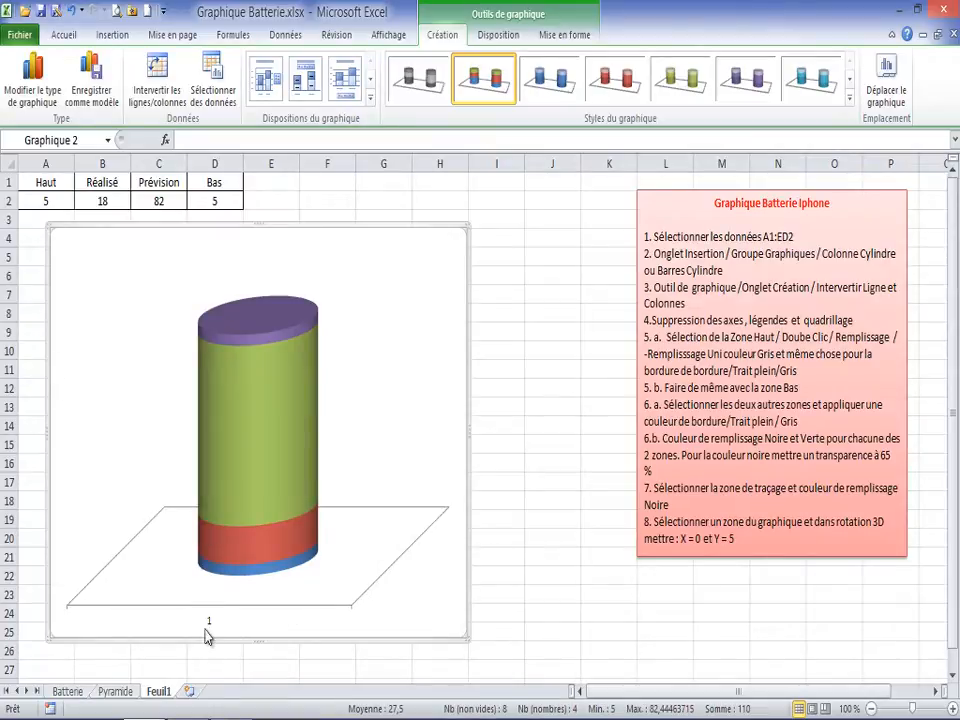
pyautogui.click(210, 626)
pyautogui.click(209, 619)
pyautogui.press('Delete')
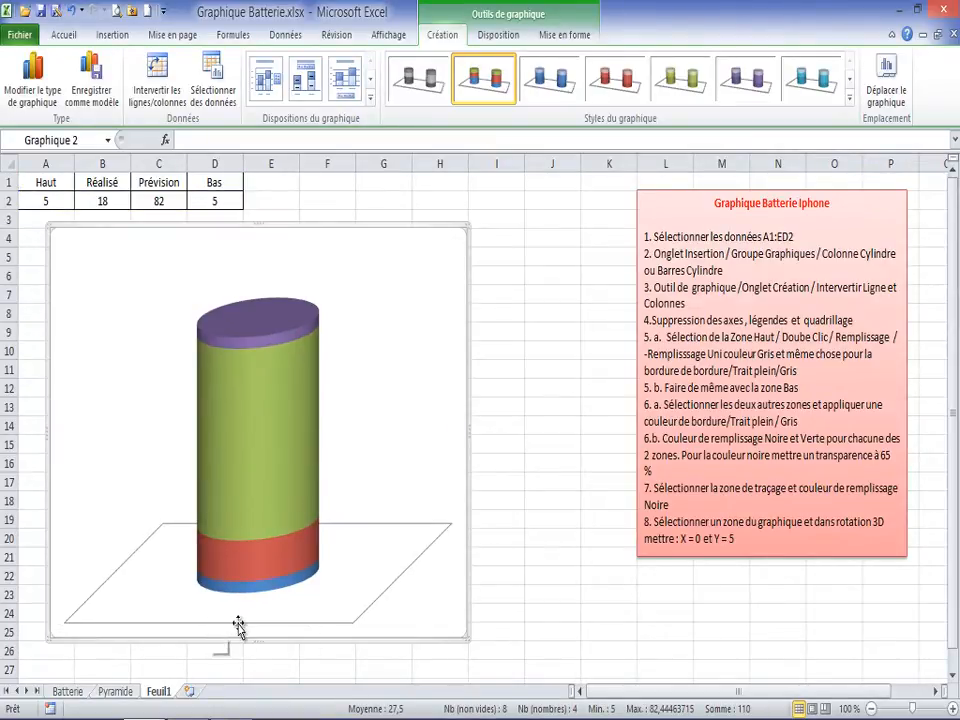
# - Remove the floor outline beneath the stacked cylinder
pyautogui.click(240, 625)
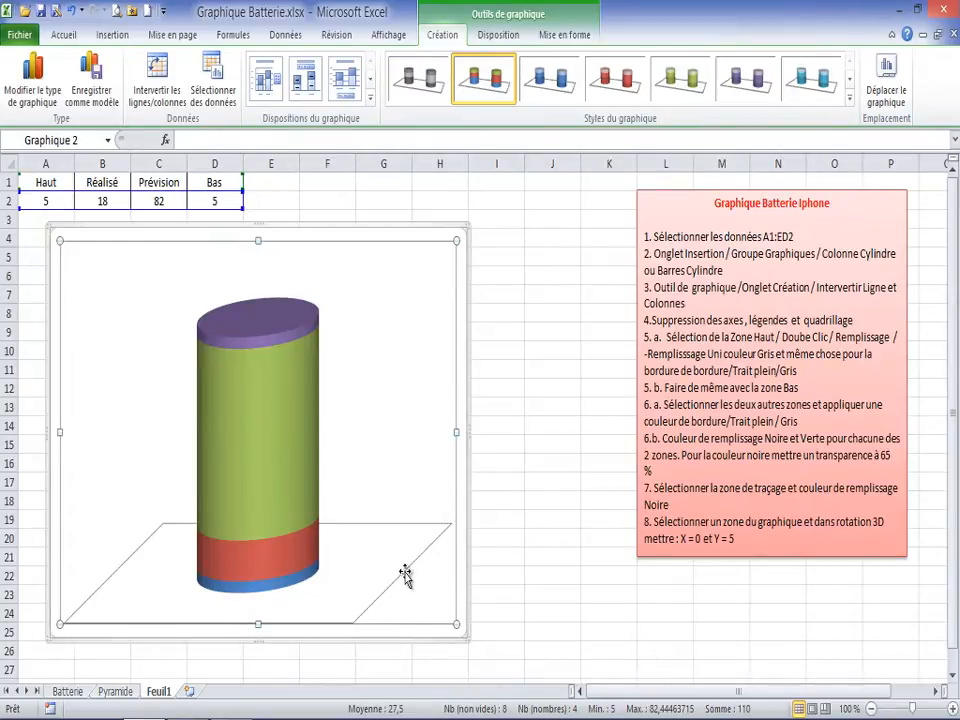
pyautogui.click(388, 530)
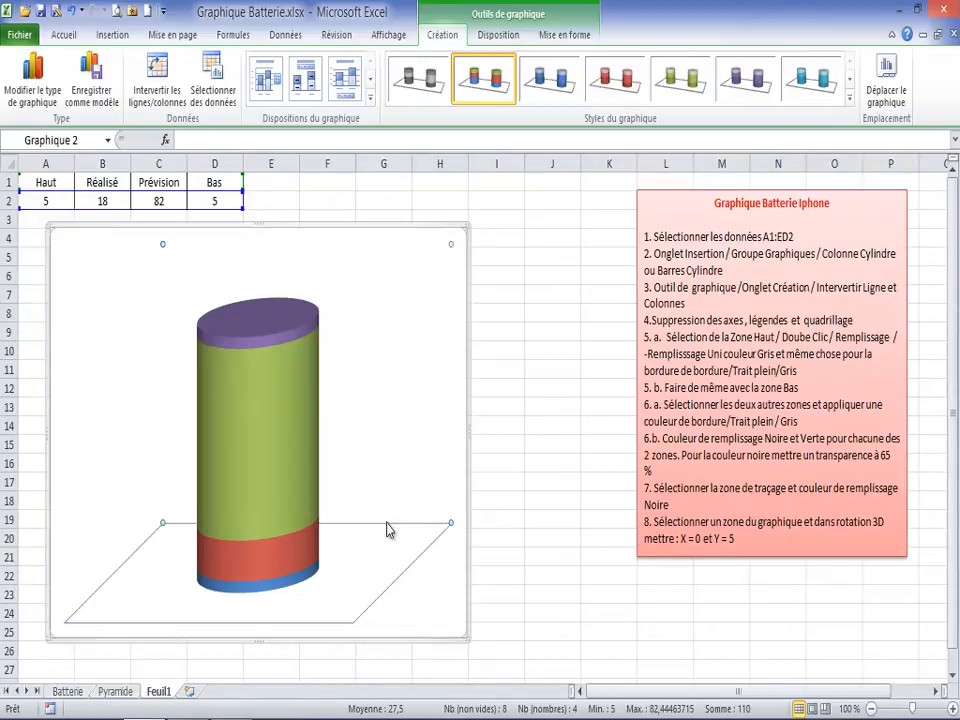
pyautogui.click(389, 532)
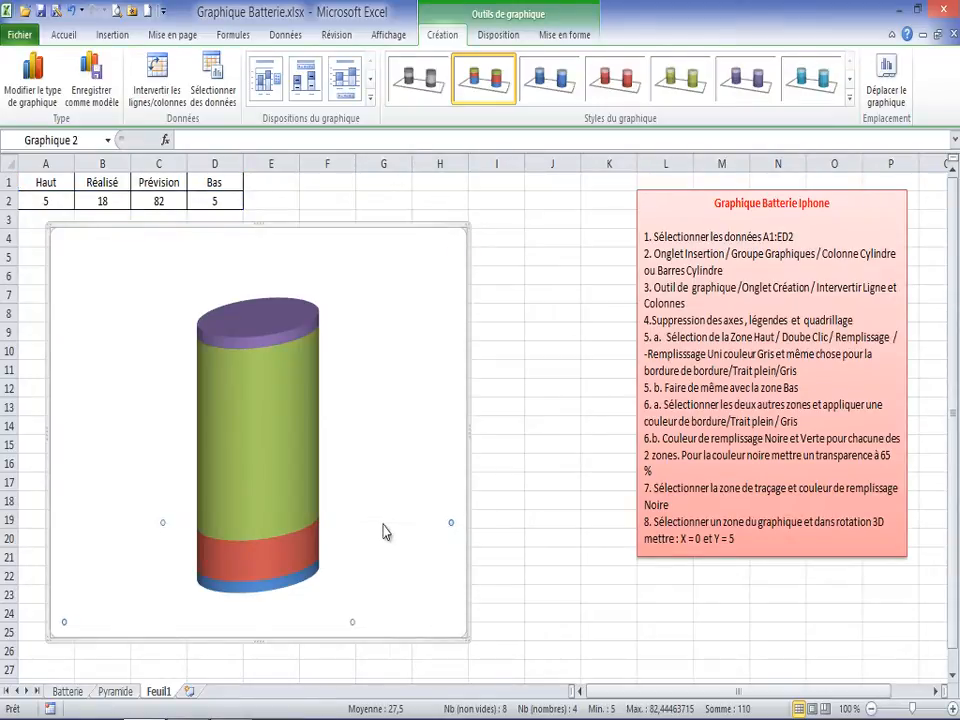
pyautogui.click(391, 318)
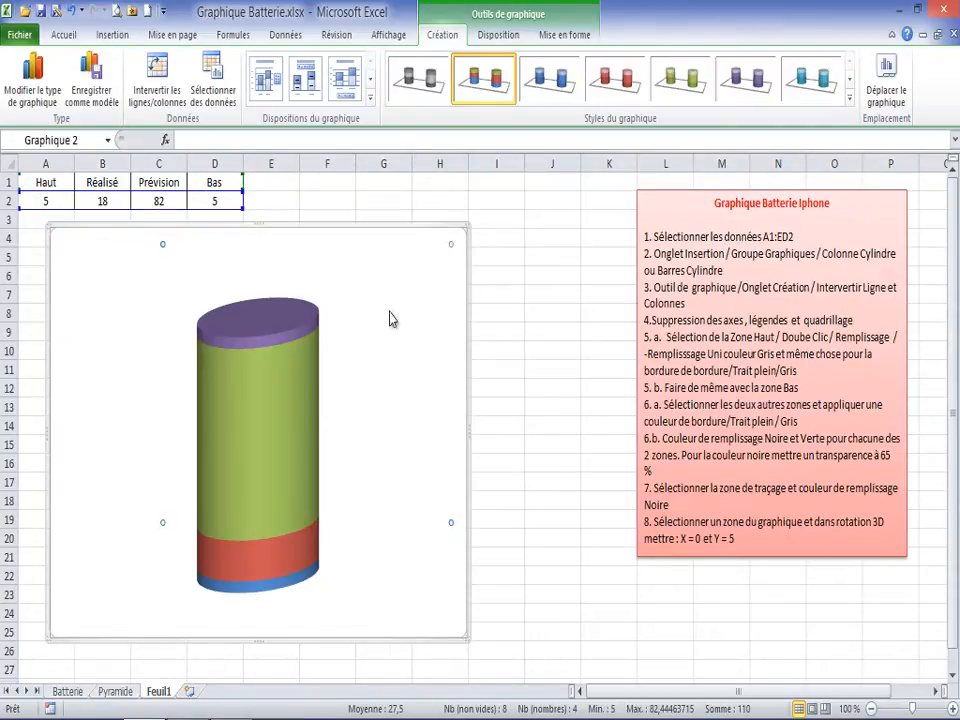
# - Stretch the plot area on all sides to fill the entire chart area
pyautogui.click(84, 255)
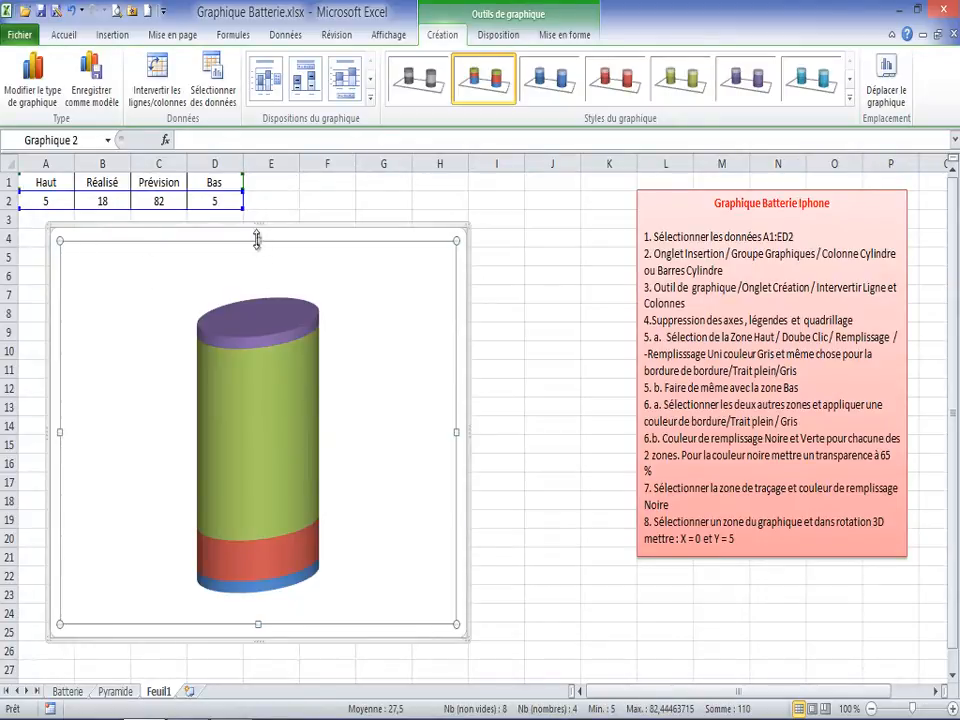
pyautogui.moveTo(258, 241); pyautogui.dragTo(257, 228)
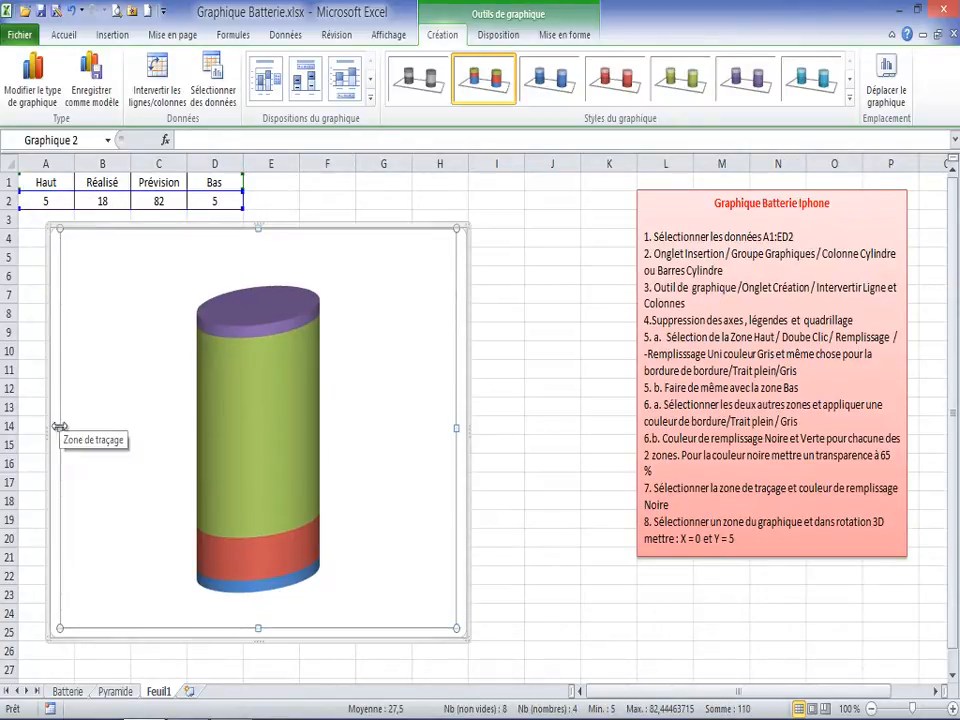
pyautogui.click(470, 428)
pyautogui.click(446, 433)
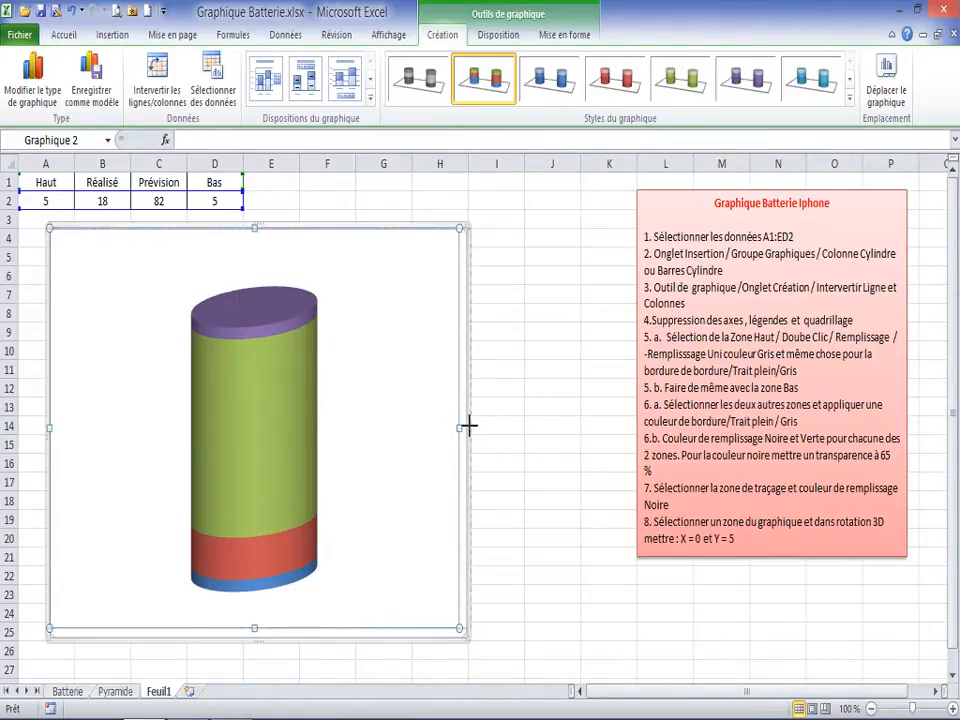
pyautogui.moveTo(469, 426); pyautogui.dragTo(476, 428)
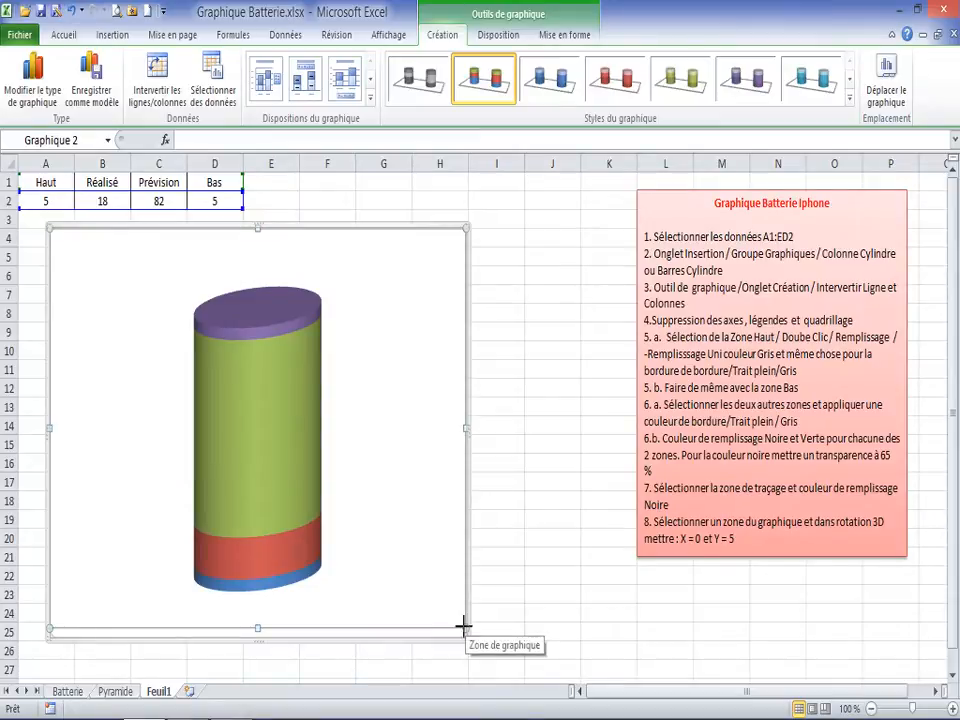
pyautogui.moveTo(463, 627); pyautogui.dragTo(466, 637)
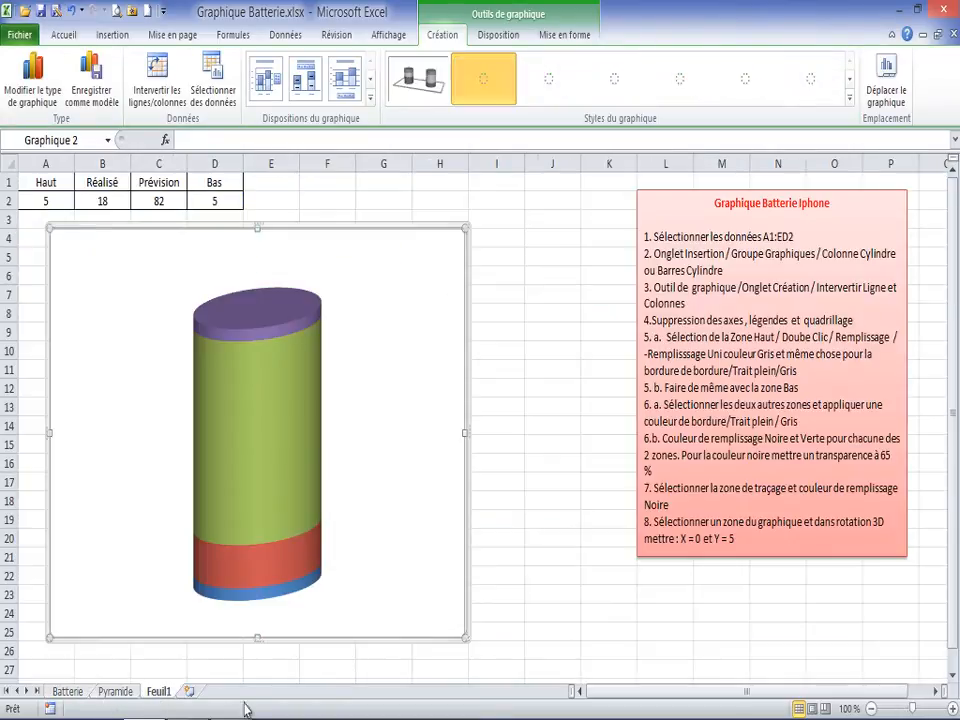
# - Give the cylinder's top band (the Bas series) a solid dark grey fill
pyautogui.doubleClick(266, 332)
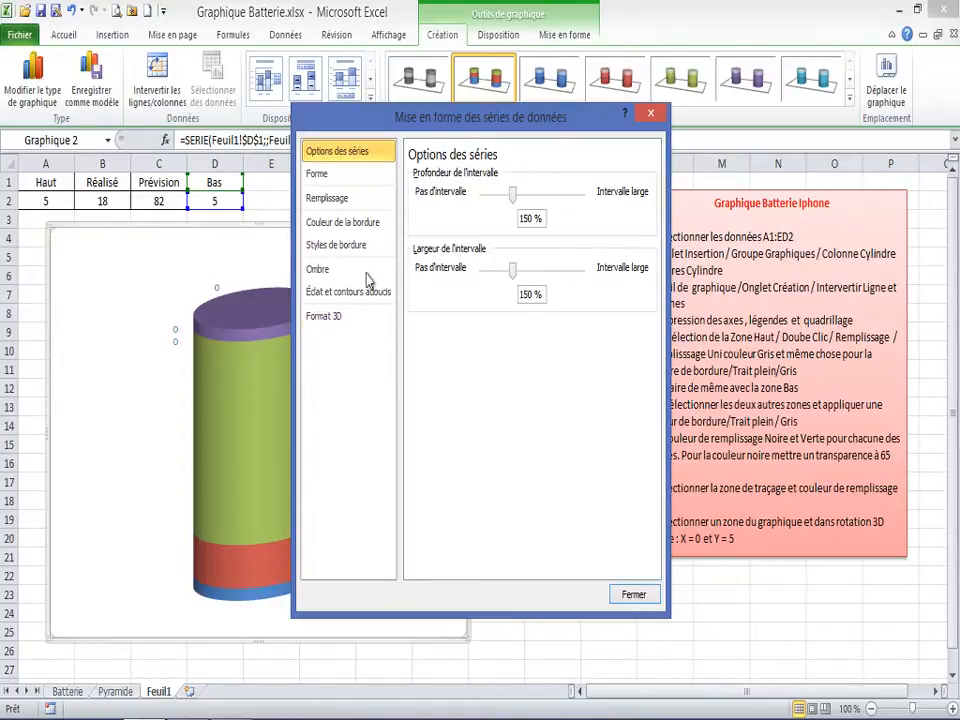
pyautogui.click(345, 199)
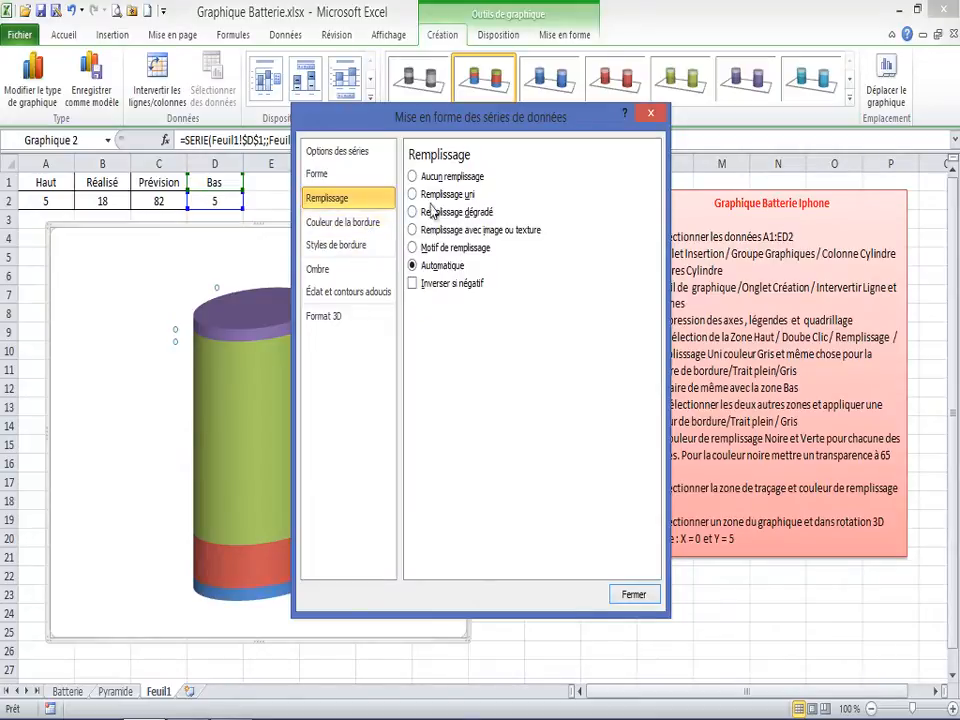
pyautogui.click(413, 195)
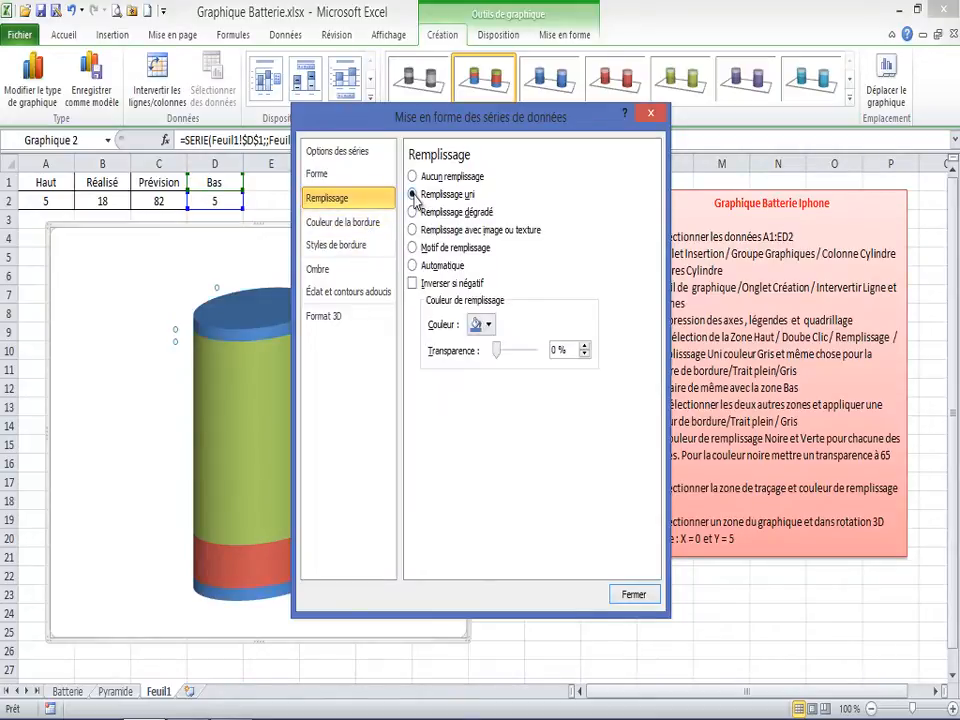
pyautogui.click(481, 325)
pyautogui.click(472, 431)
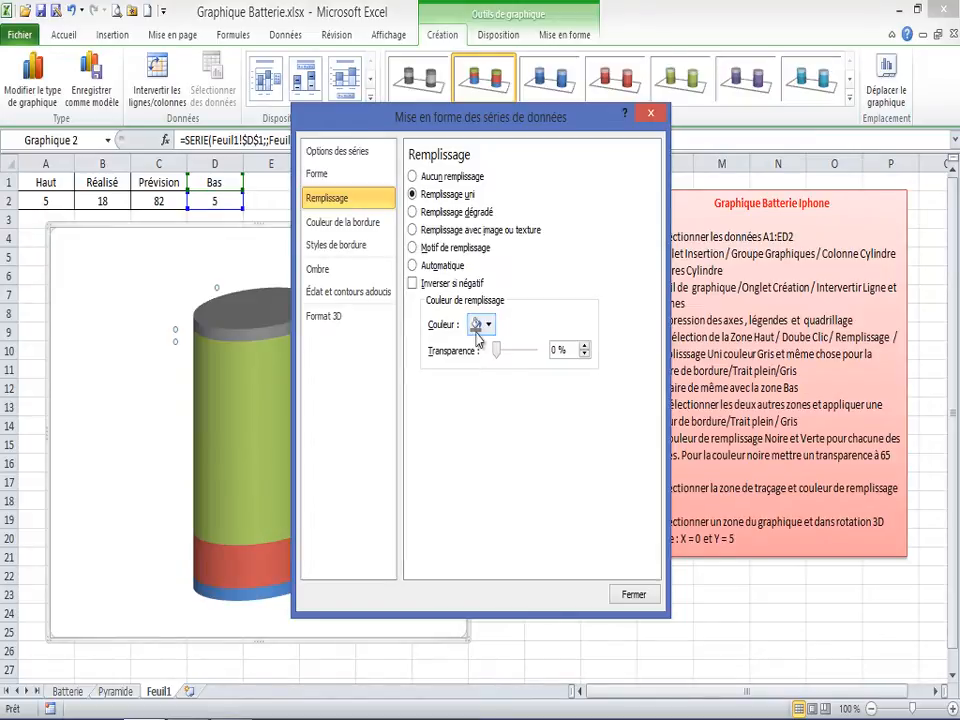
# - Set the top band's border to a solid dark grey line
pyautogui.click(343, 224)
pyautogui.moveTo(583, 115)
pyautogui.mouseDown()
pyautogui.moveTo(569, 129)
pyautogui.moveTo(509, 119)
pyautogui.moveTo(592, 120)
pyautogui.mouseUp()
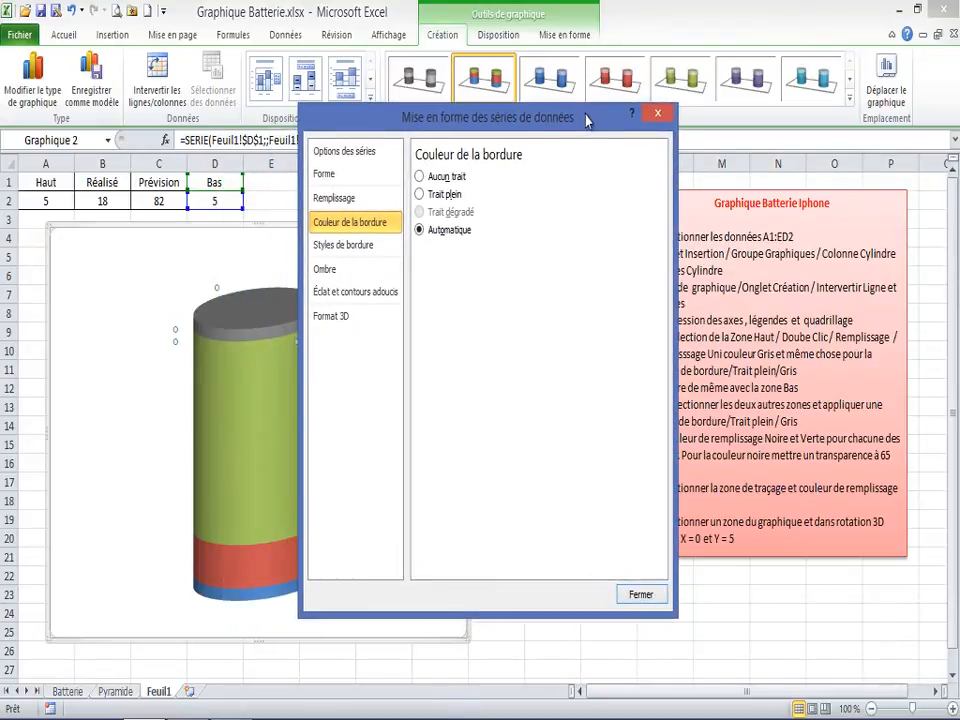
pyautogui.click(420, 195)
pyautogui.click(488, 253)
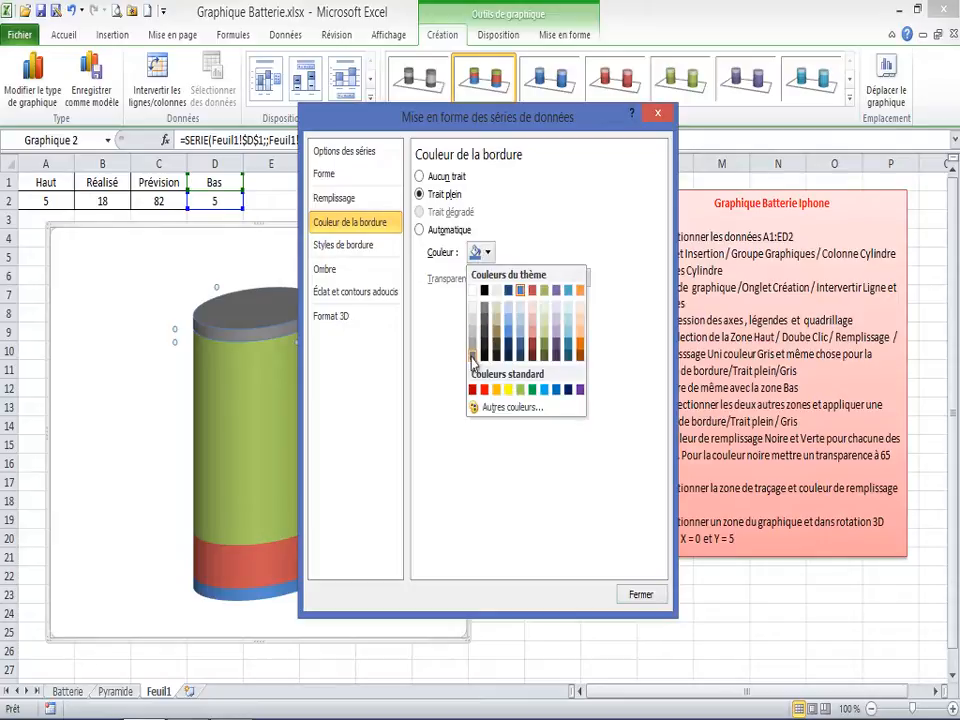
pyautogui.click(356, 275)
pyautogui.click(638, 595)
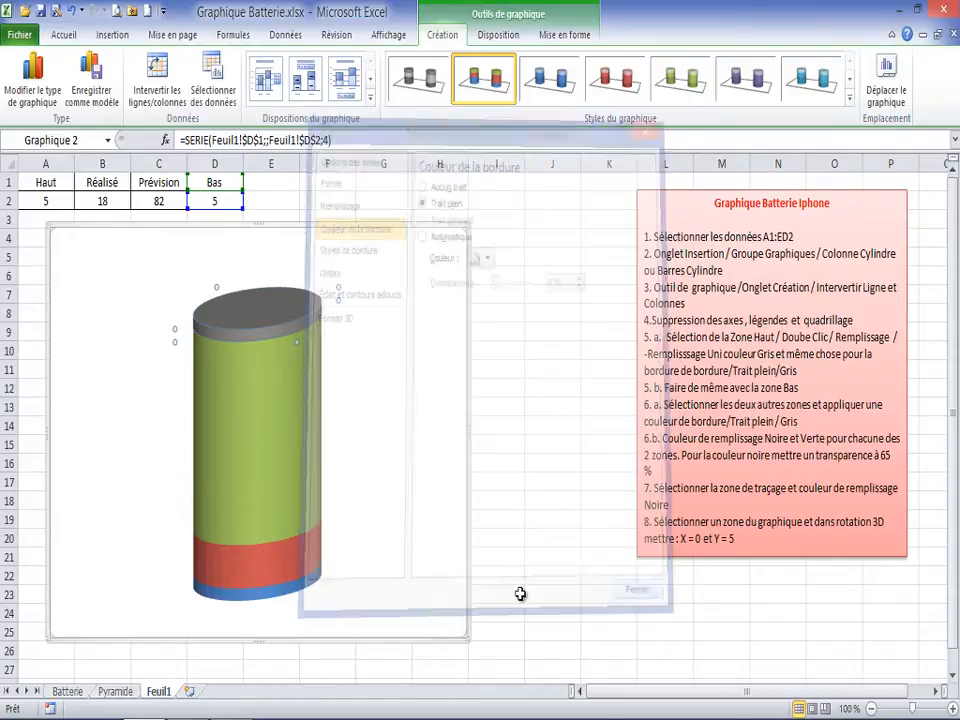
# - Give the cylinder's bottom band (the Haut series) a solid dark grey fill
pyautogui.doubleClick(257, 600)
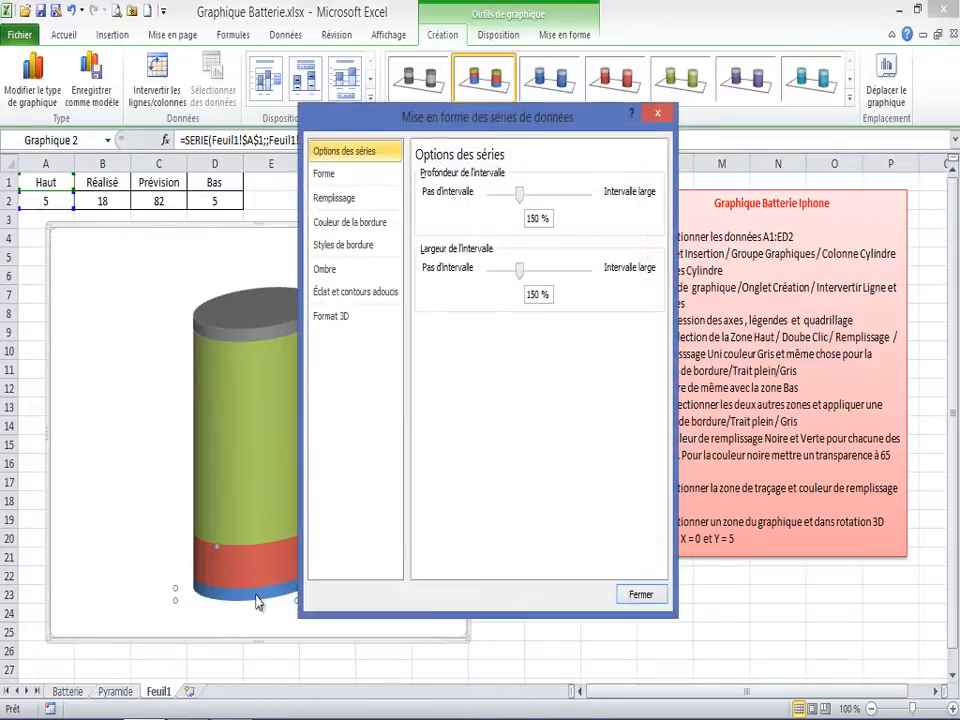
pyautogui.click(352, 197)
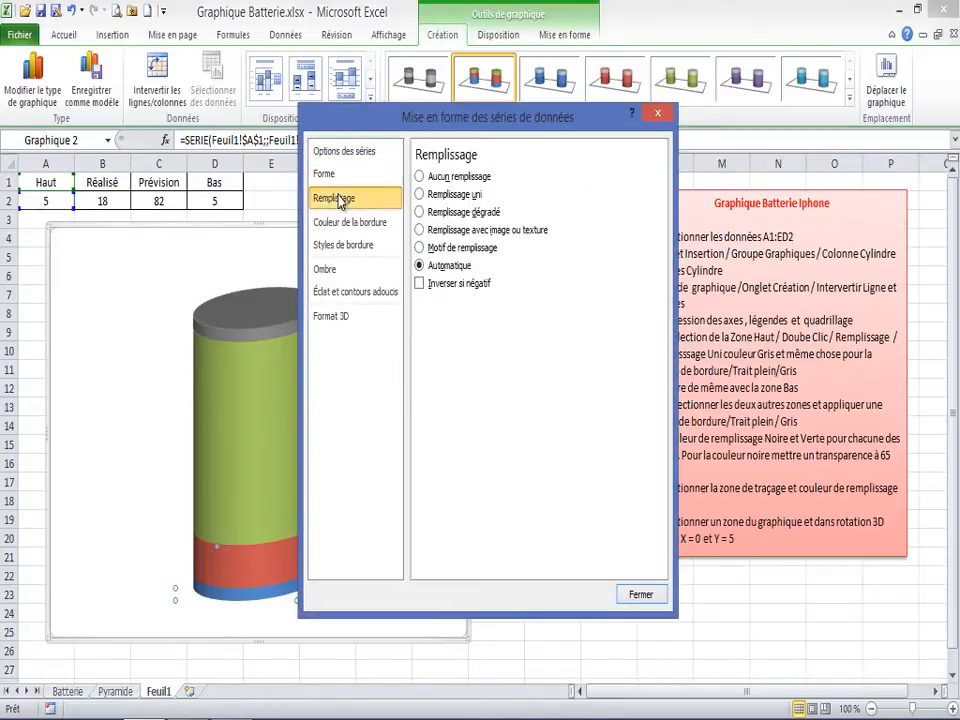
pyautogui.click(419, 194)
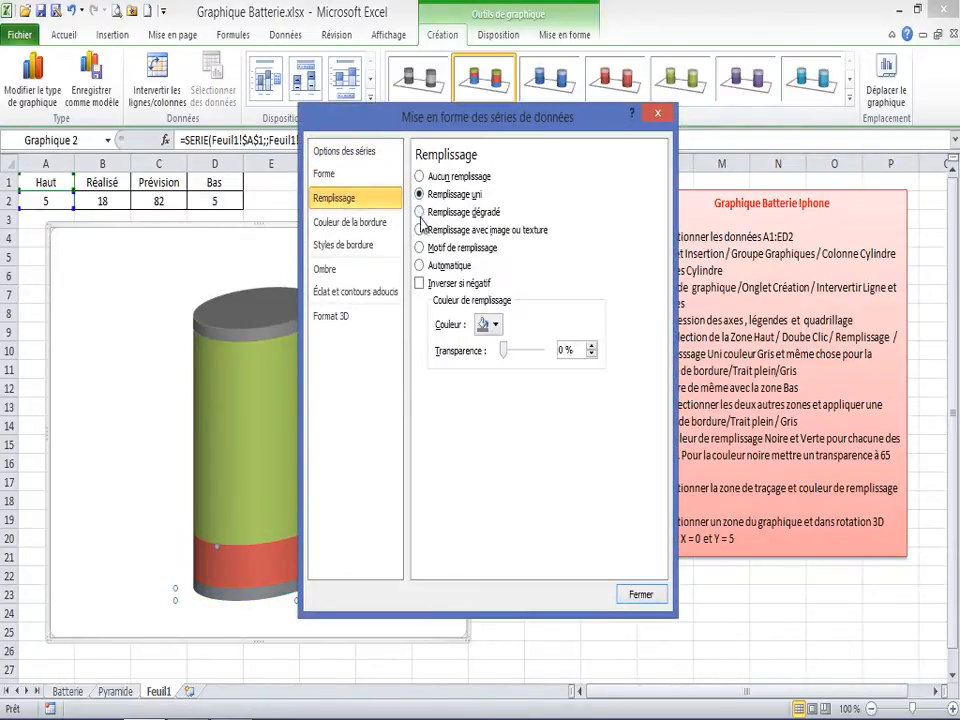
pyautogui.click(488, 325)
# - Set the bottom band's border to a solid dark grey line
pyautogui.click(349, 222)
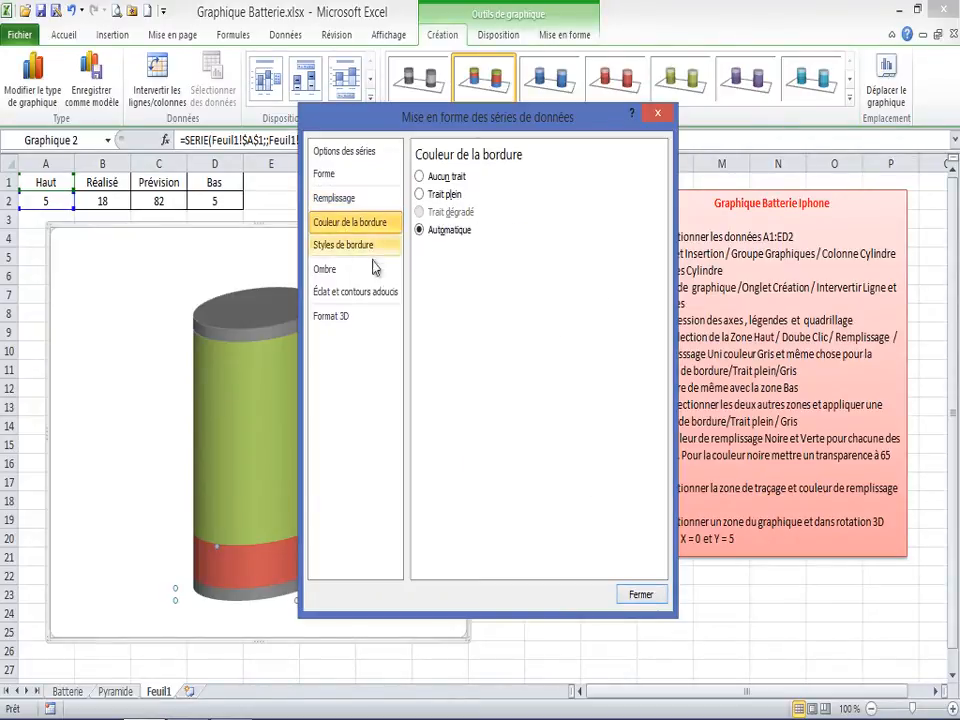
pyautogui.click(419, 194)
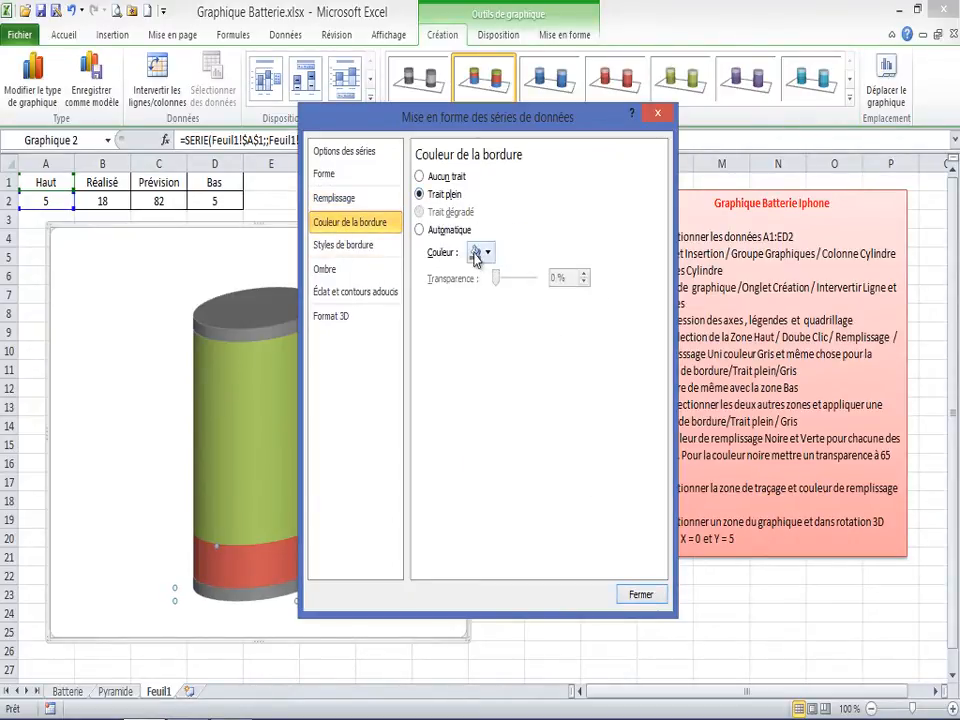
pyautogui.click(483, 253)
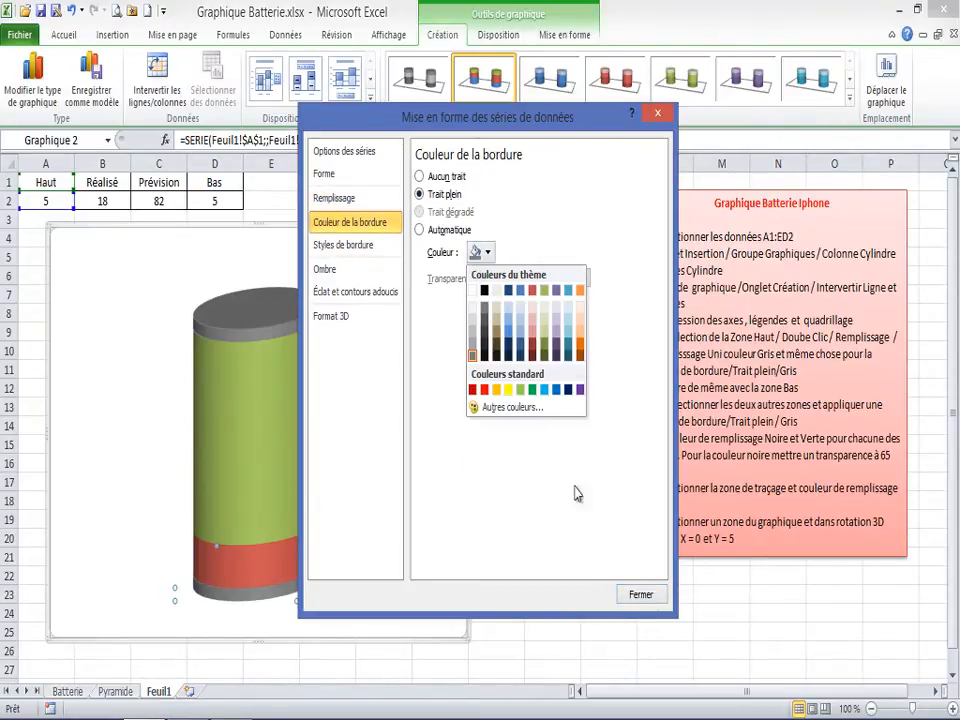
pyautogui.click(484, 389)
pyautogui.click(638, 595)
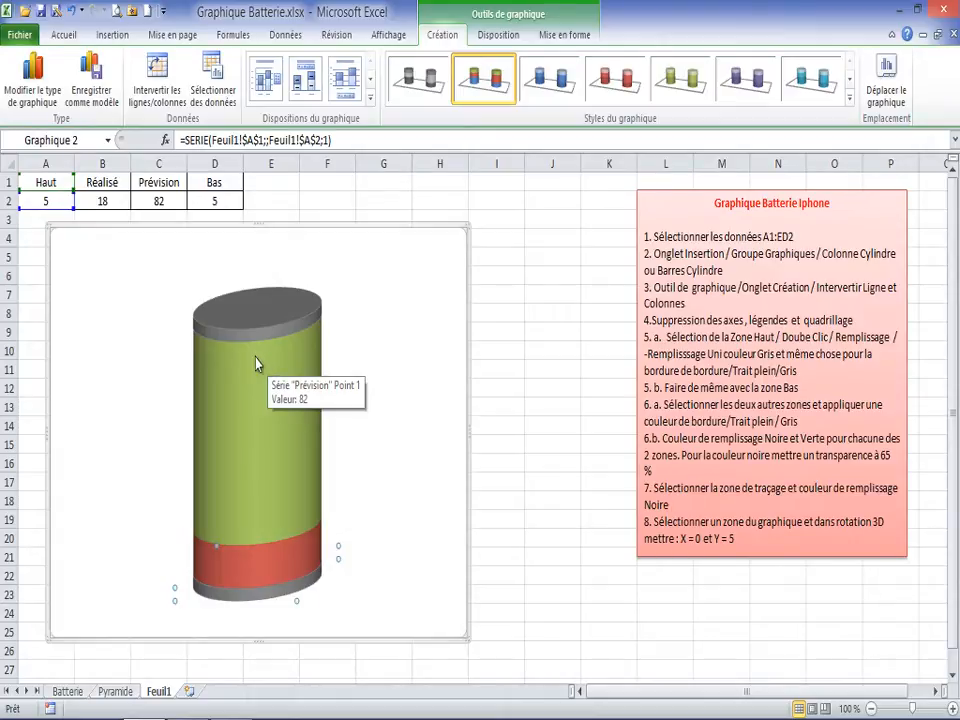
# - Check the finished example on the Batterie sheet and remove the fill from the Prévision segment on Feuil1
pyautogui.click(266, 401)
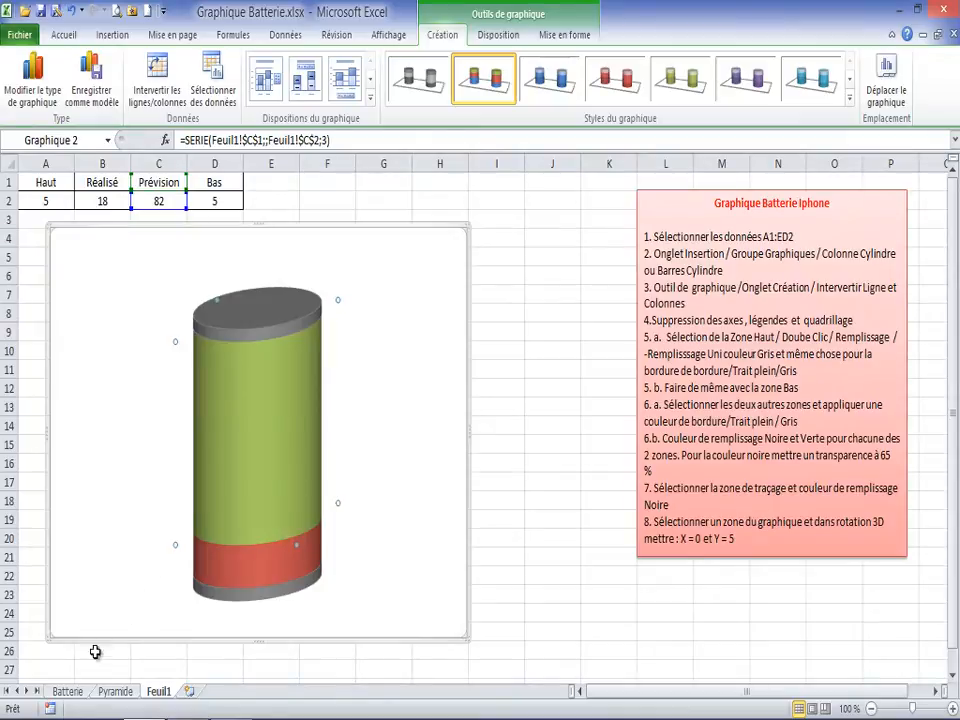
pyautogui.click(68, 691)
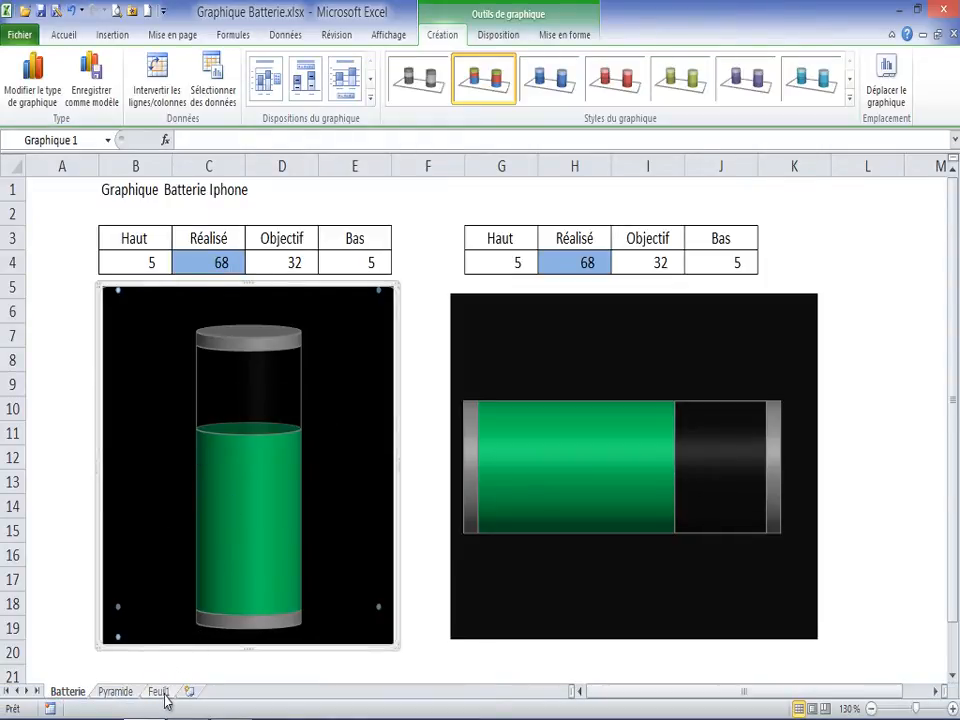
pyautogui.click(158, 691)
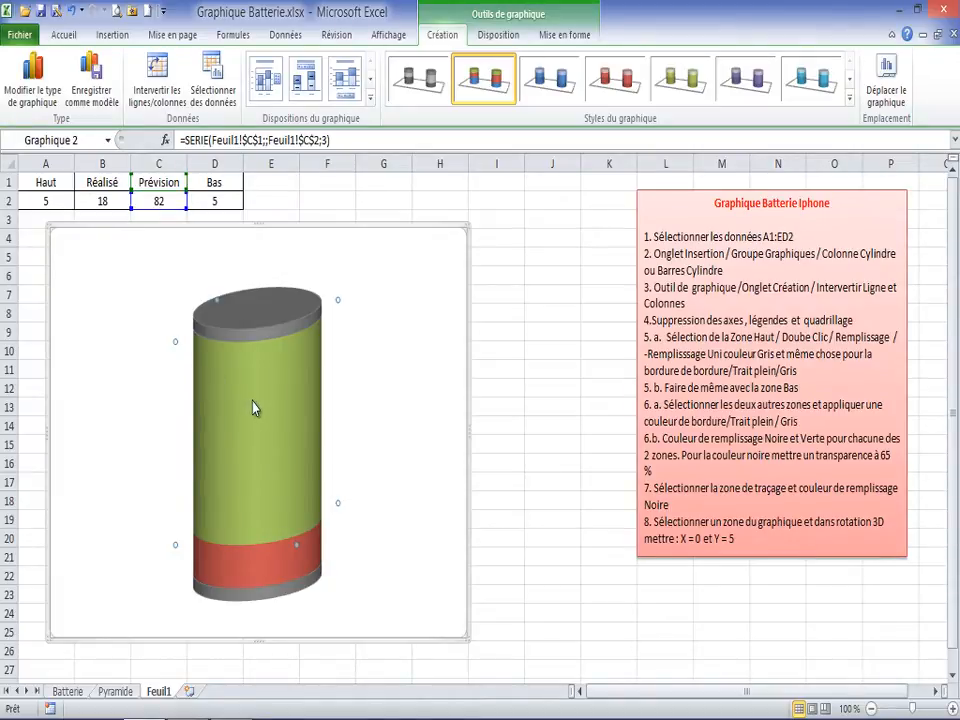
pyautogui.doubleClick(253, 407)
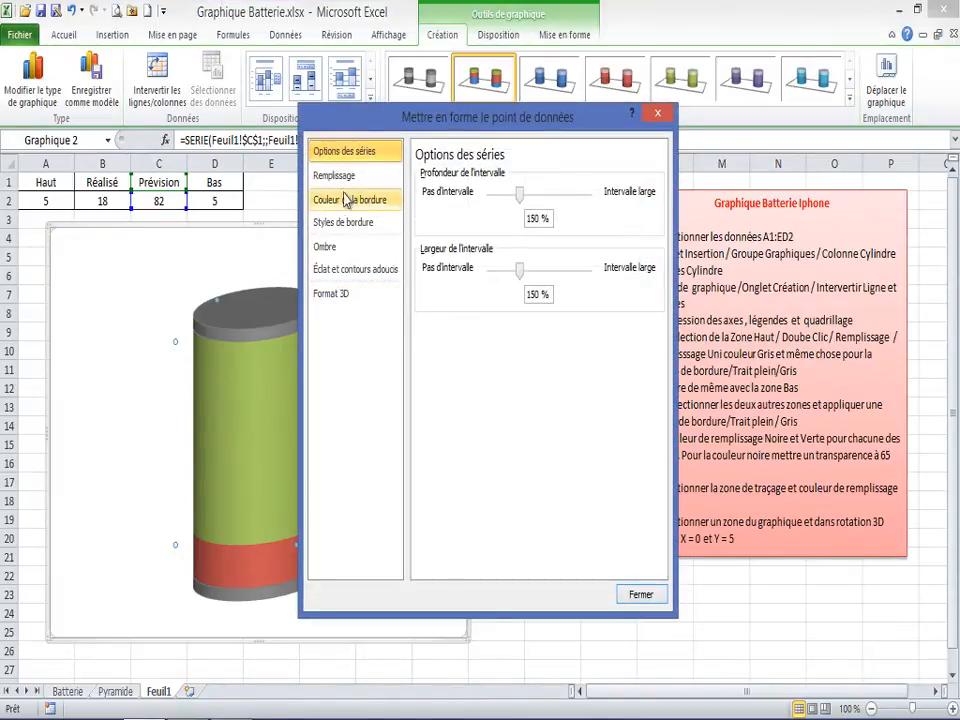
pyautogui.click(336, 176)
pyautogui.click(420, 177)
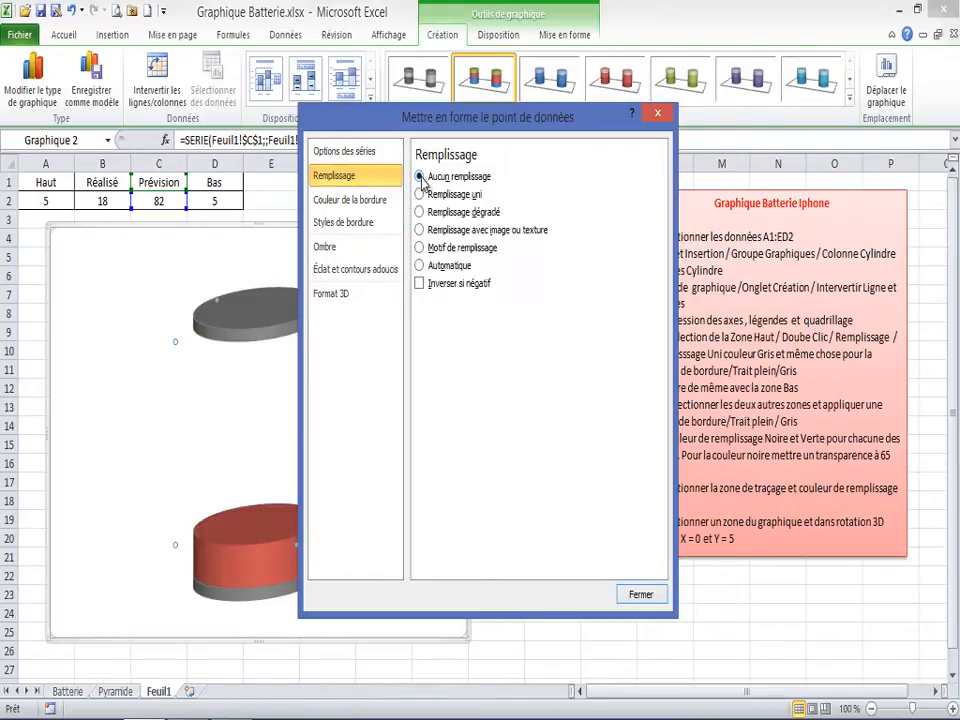
# - Outline the Prévision segment with a solid dark grey border
pyautogui.click(341, 203)
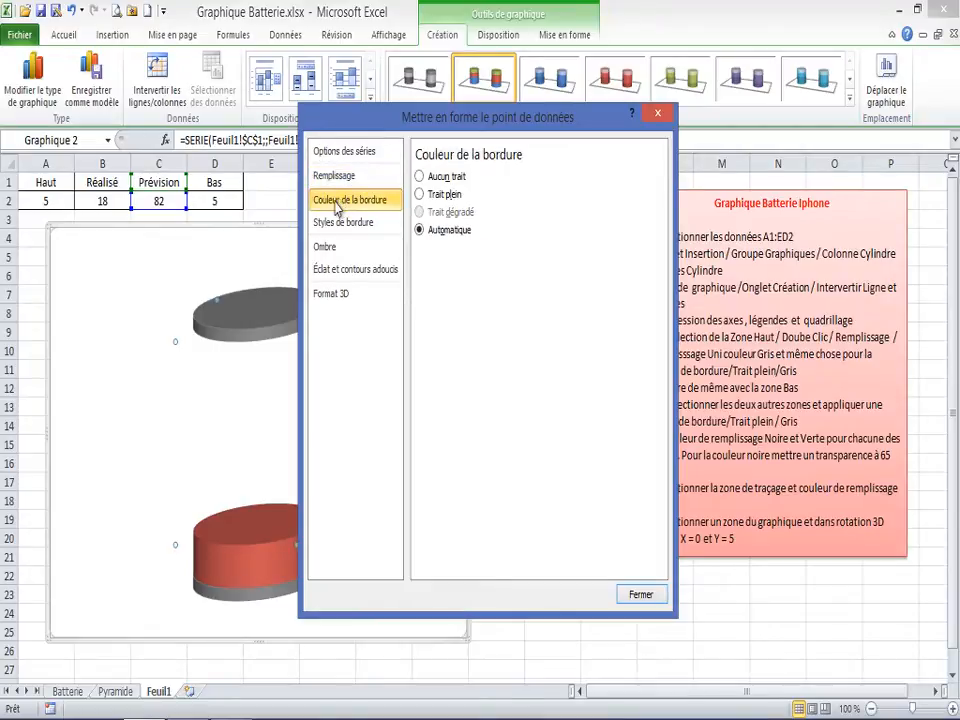
pyautogui.click(435, 195)
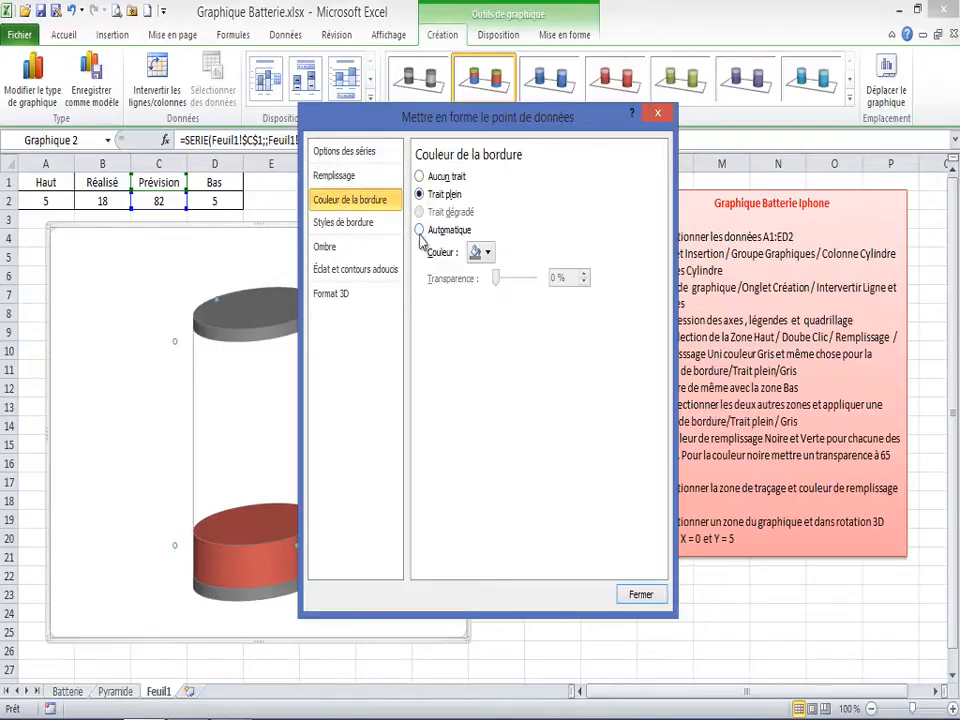
pyautogui.click(484, 252)
pyautogui.click(473, 362)
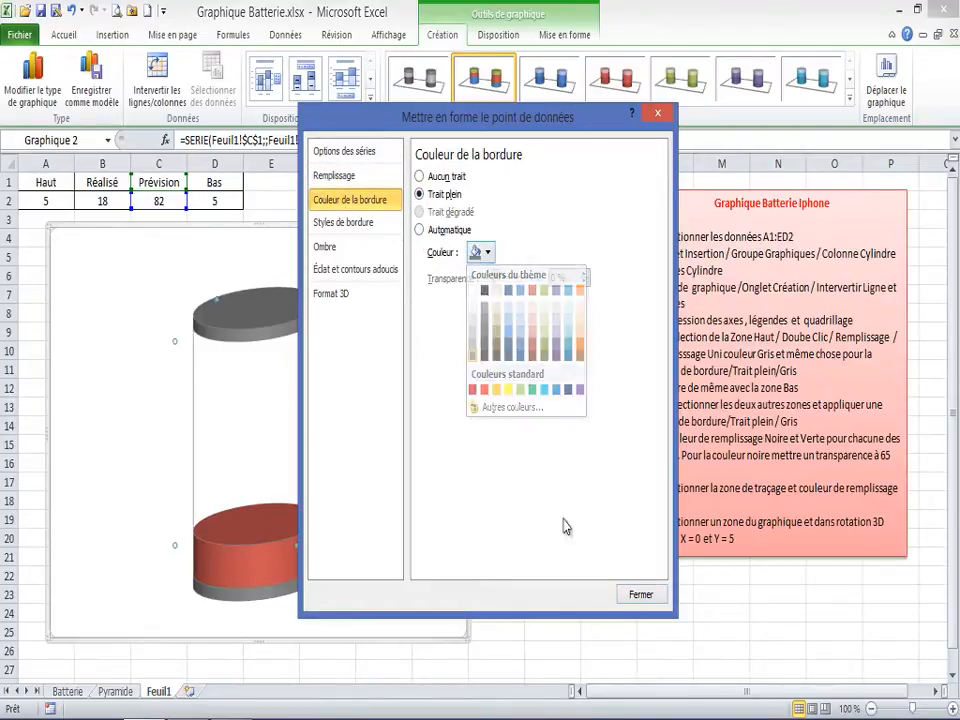
pyautogui.click(641, 596)
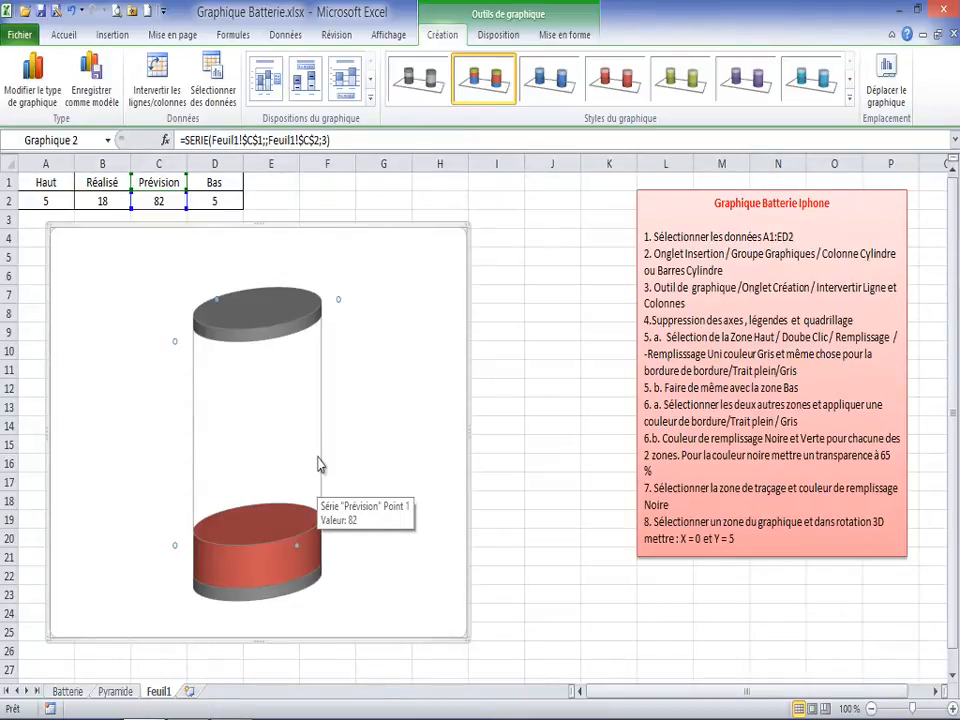
# - Give the red Réalisé segment a solid fill in standard green
pyautogui.doubleClick(263, 566)
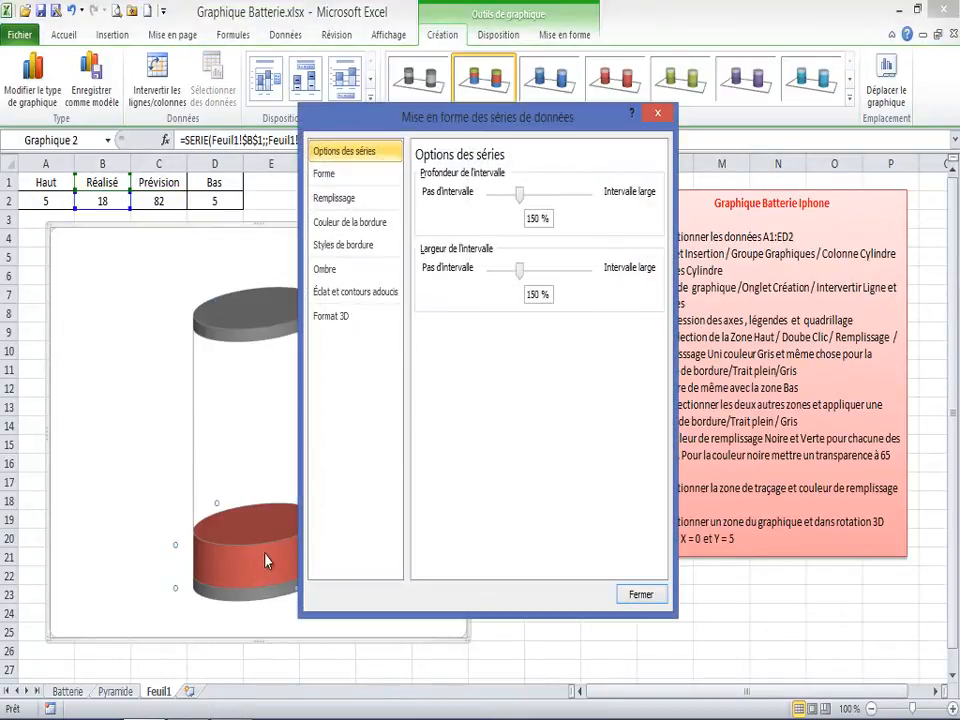
pyautogui.click(334, 198)
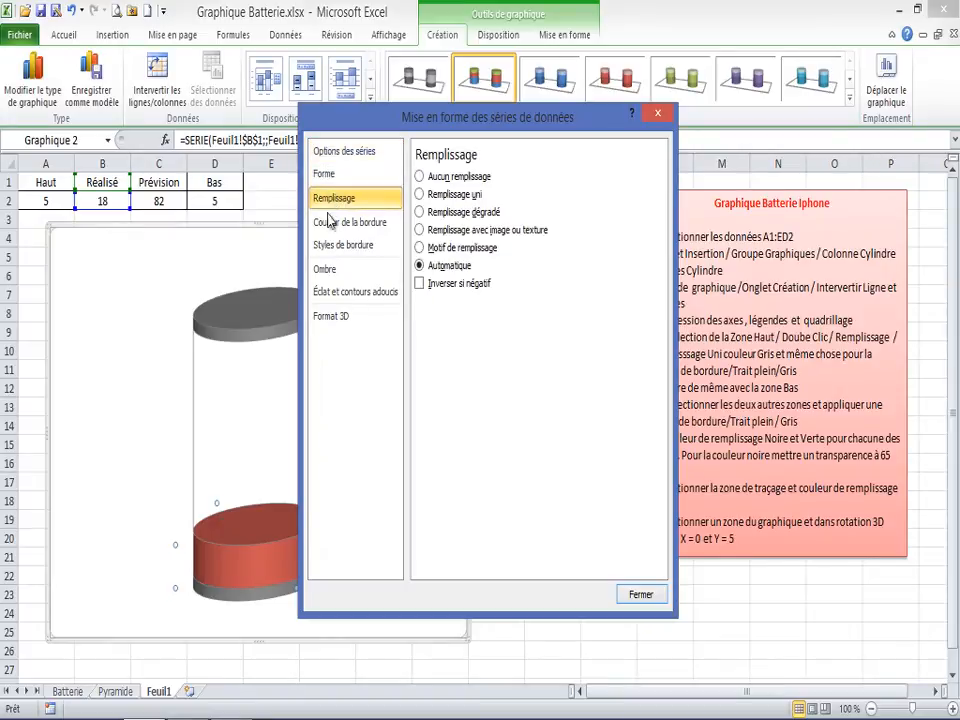
pyautogui.click(419, 194)
pyautogui.click(493, 324)
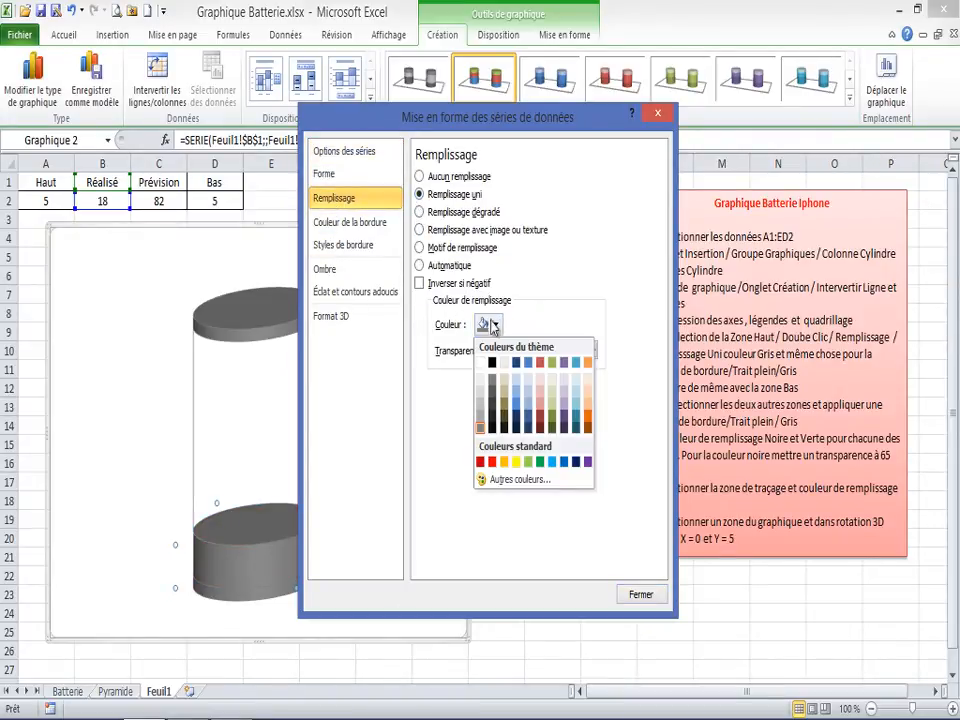
pyautogui.click(540, 461)
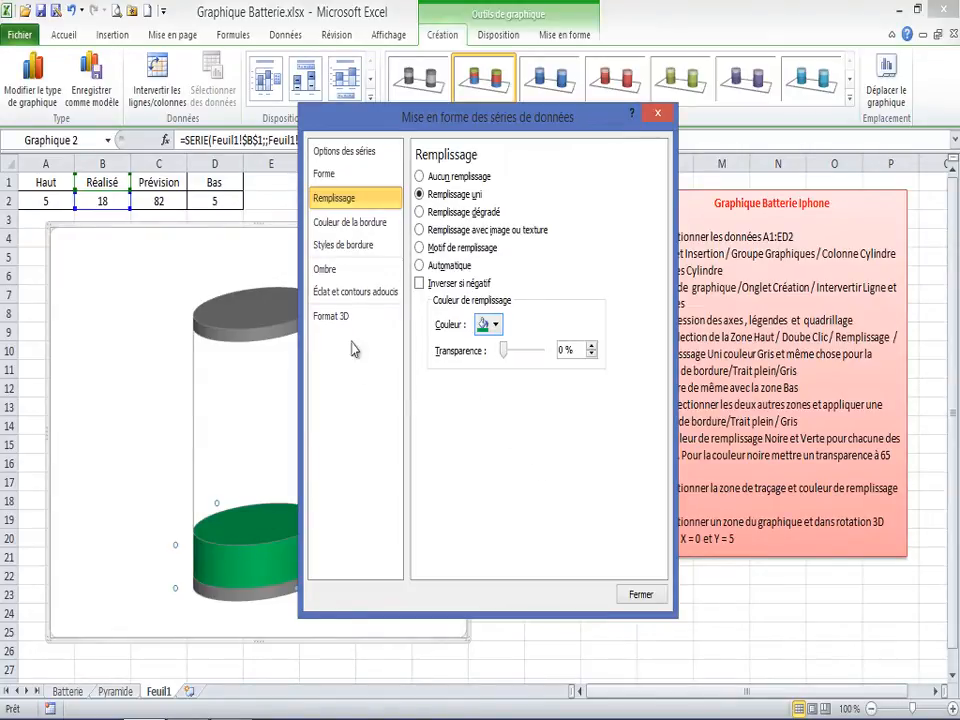
# - Set the Réalisé segment's border to a solid dark grey line
pyautogui.click(340, 222)
pyautogui.click(420, 195)
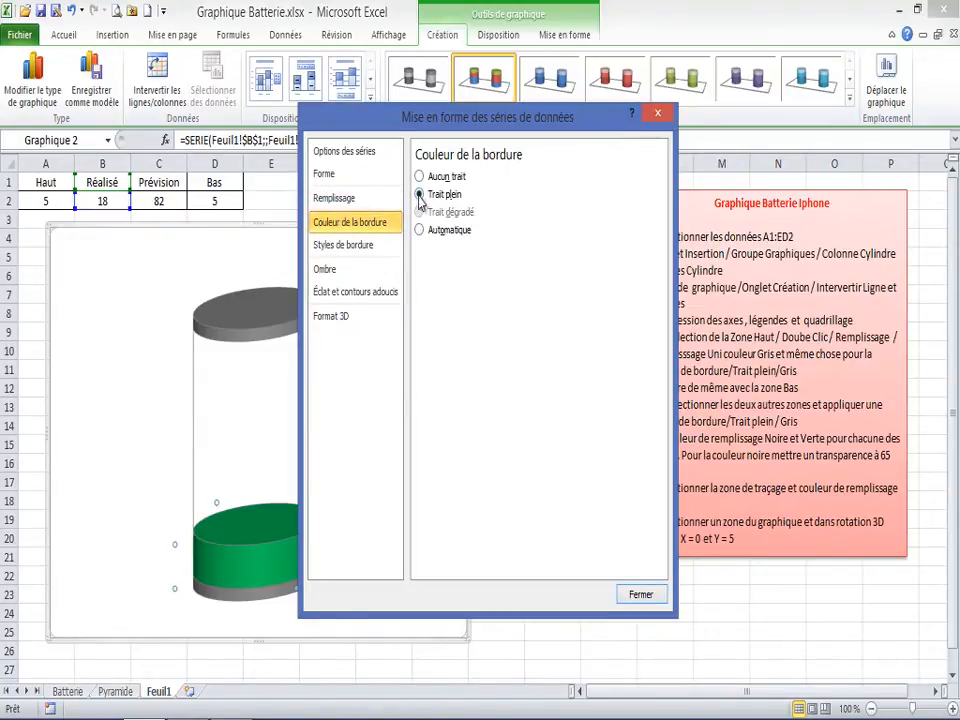
pyautogui.click(477, 253)
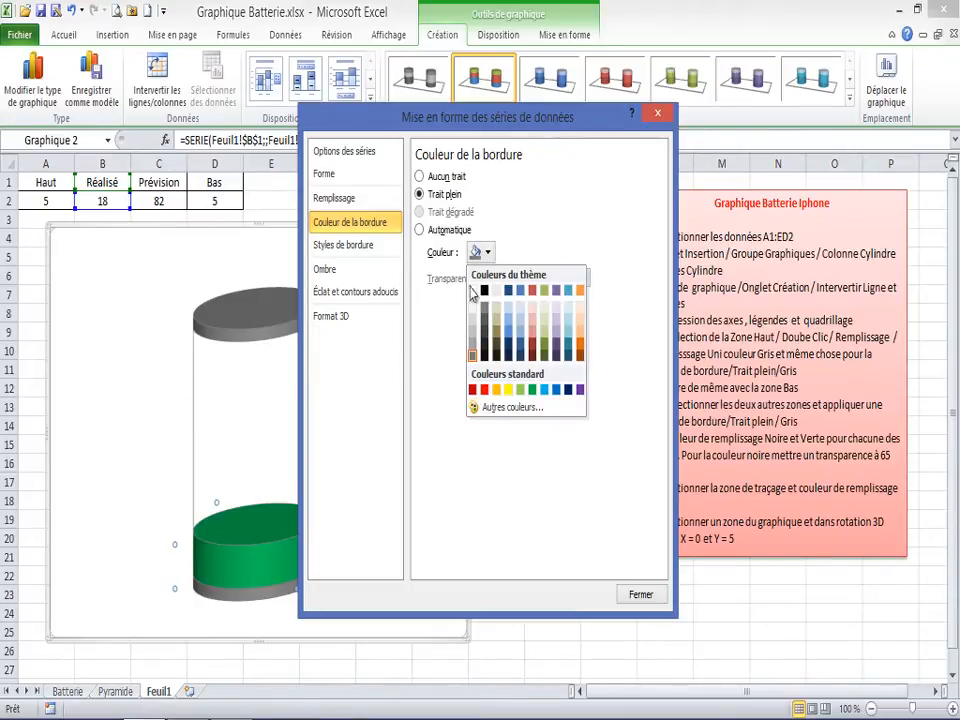
pyautogui.click(640, 594)
pyautogui.click(369, 321)
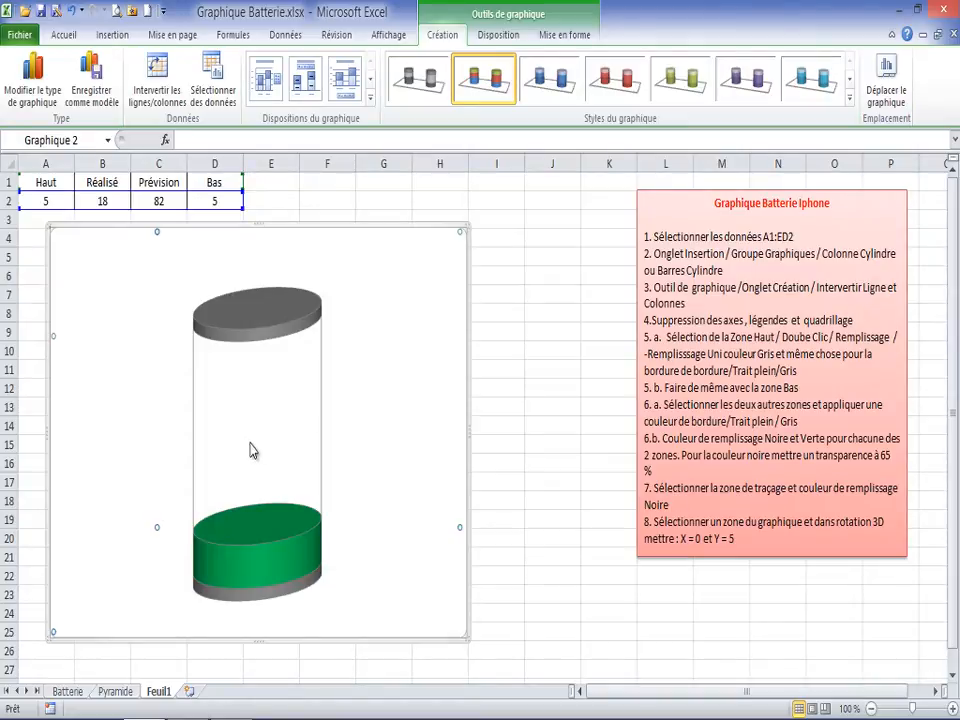
# - Recalculate the sheet repeatedly to test how the battery level follows the random Réalisé value in B2
pyautogui.click(105, 201)
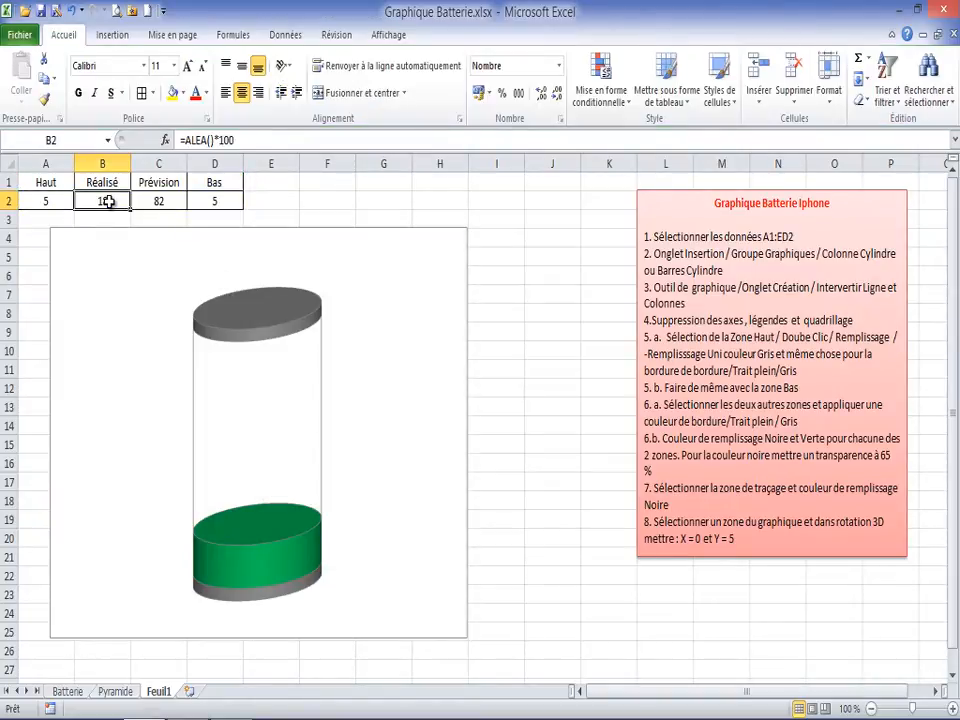
pyautogui.press('F9')
pyautogui.press('F9')
pyautogui.press('F9')
pyautogui.press('F9')
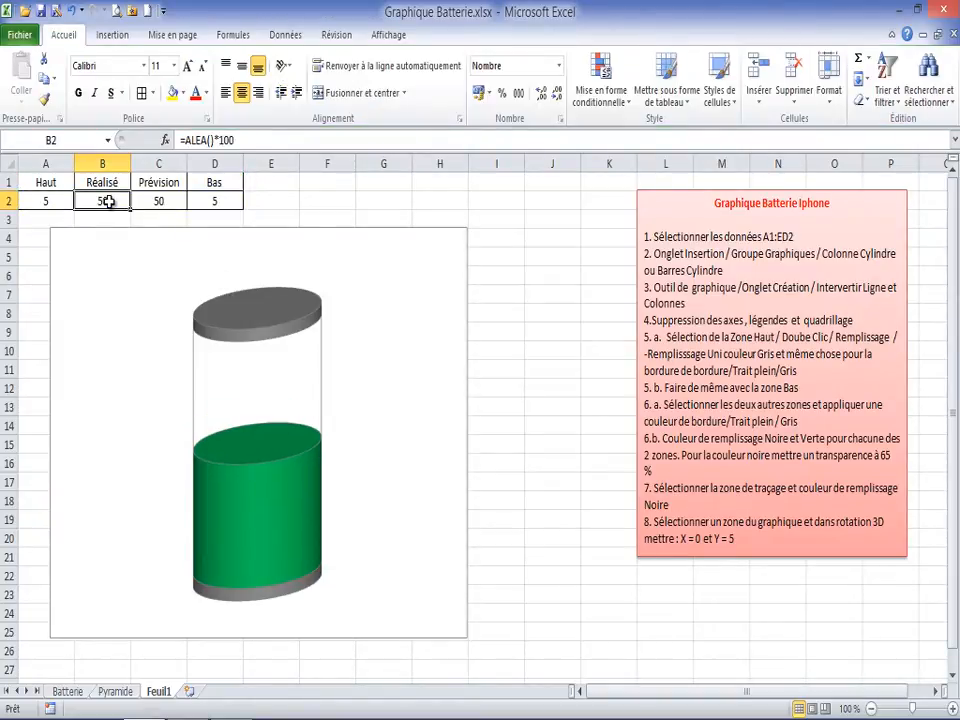
pyautogui.press('F9')
pyautogui.press('F9')
pyautogui.press('F9')
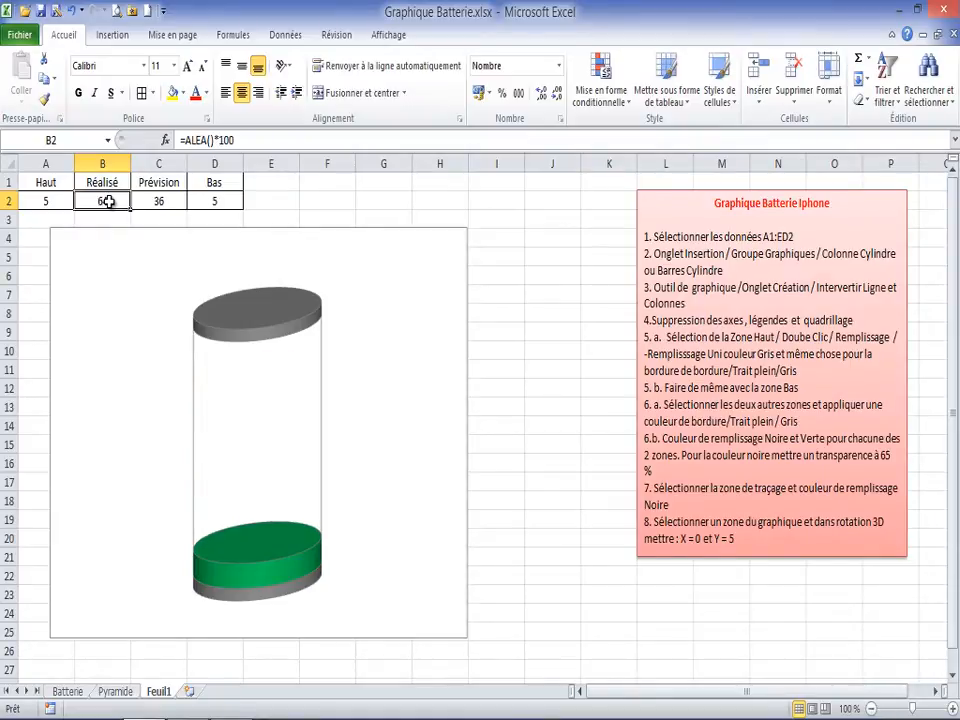
pyautogui.press('F9')
pyautogui.press('F9')
pyautogui.press('F9')
pyautogui.press('F9')
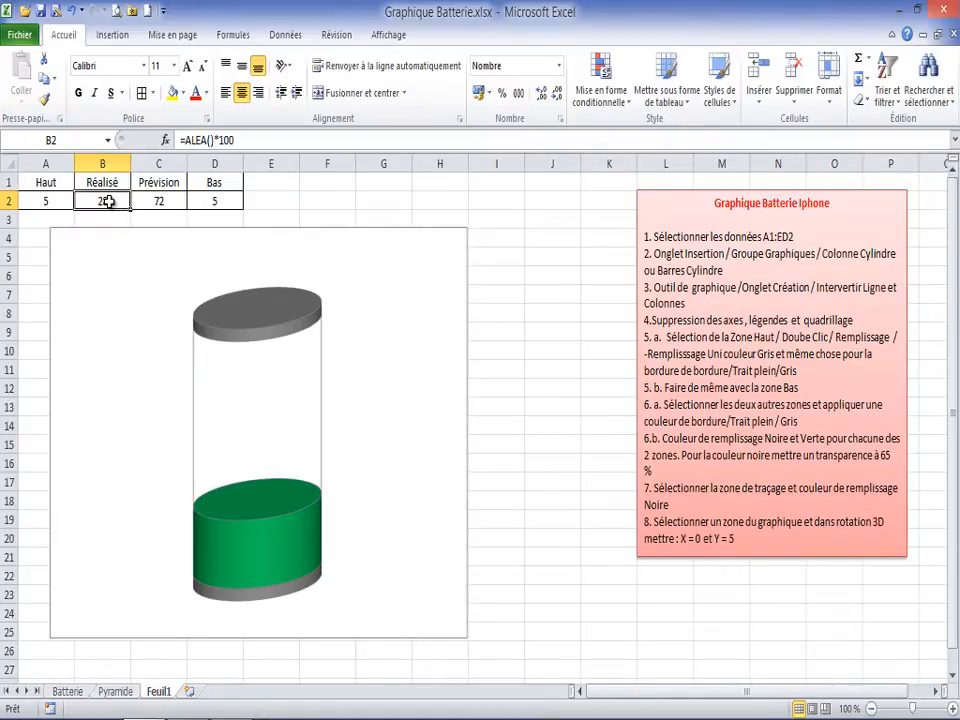
pyautogui.press('F9')
pyautogui.press('F9')
pyautogui.press('F9')
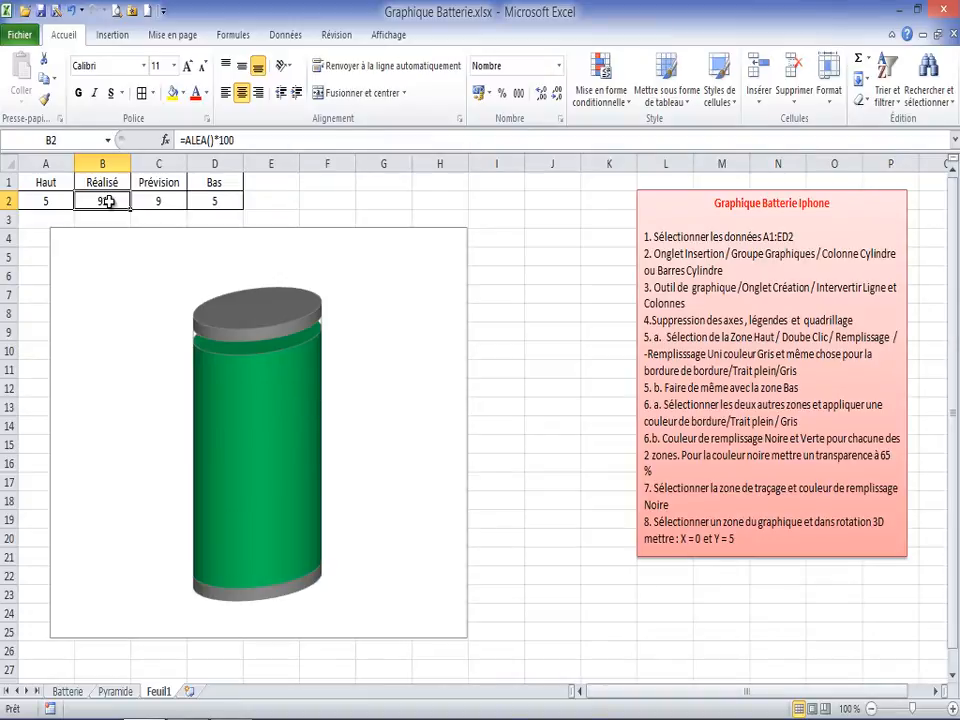
# - Recalculate the sheet once more to refresh the random Réalisé value and the battery level
pyautogui.press('F9')
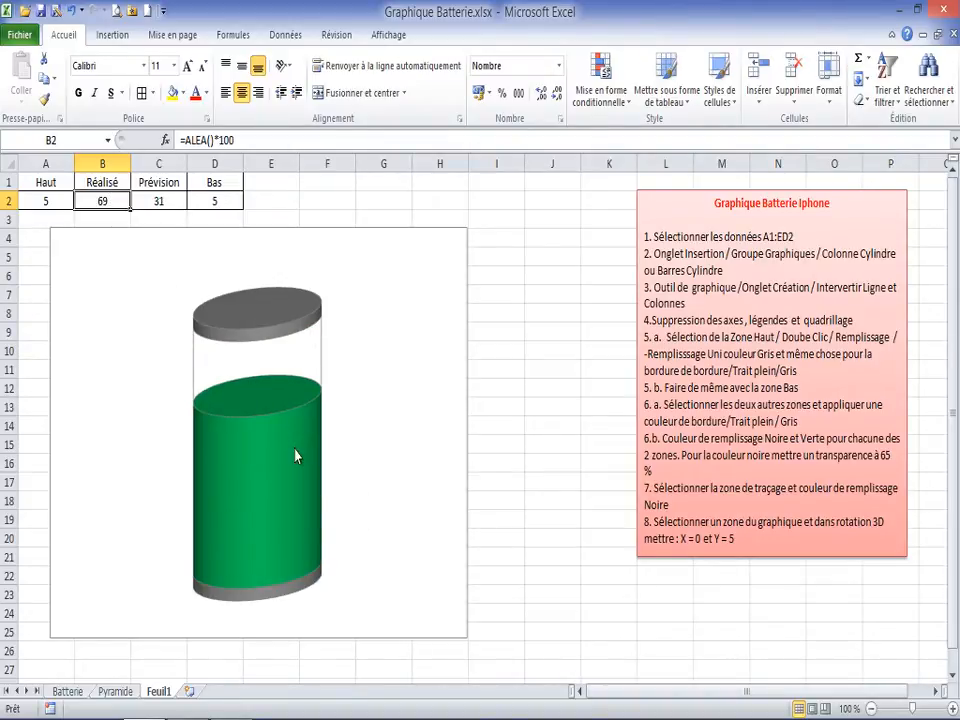
pyautogui.moveTo(295, 456)
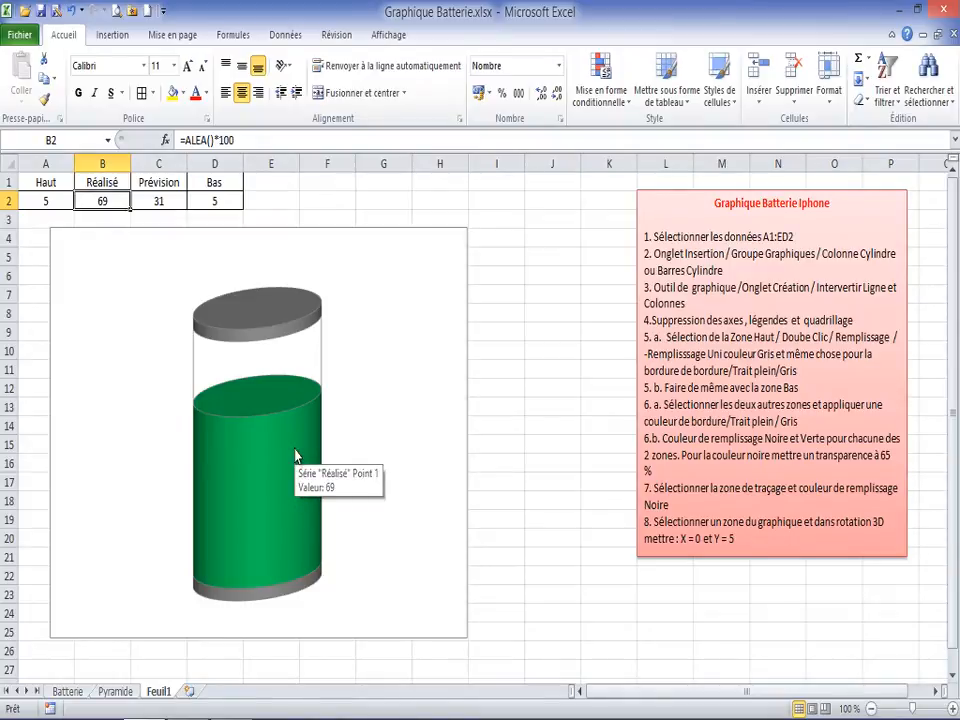
pyautogui.click(400, 252)
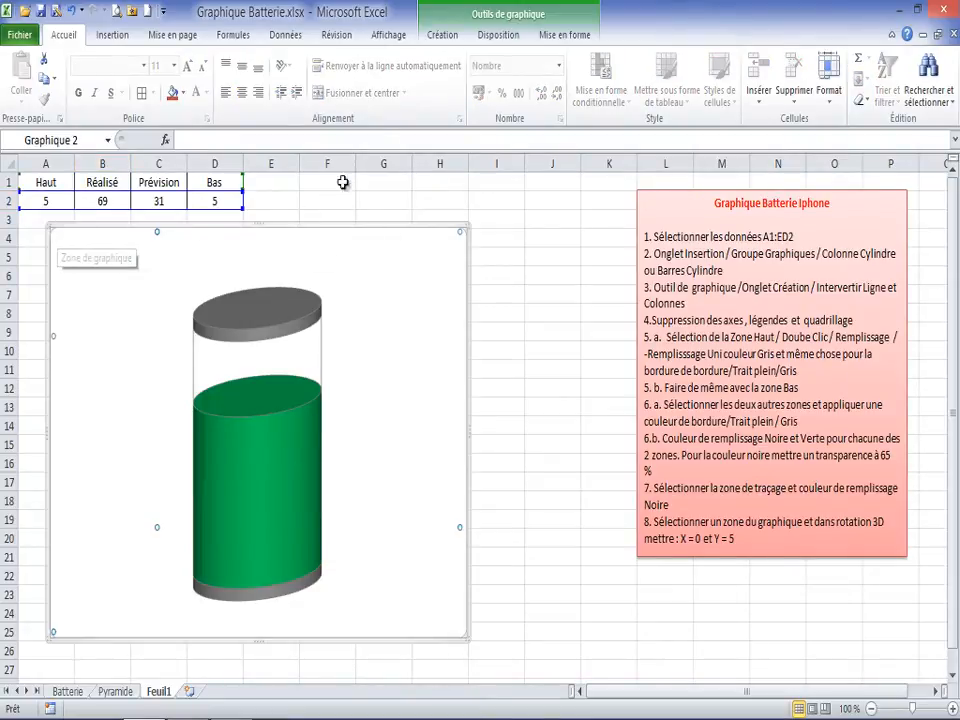
pyautogui.click(556, 37)
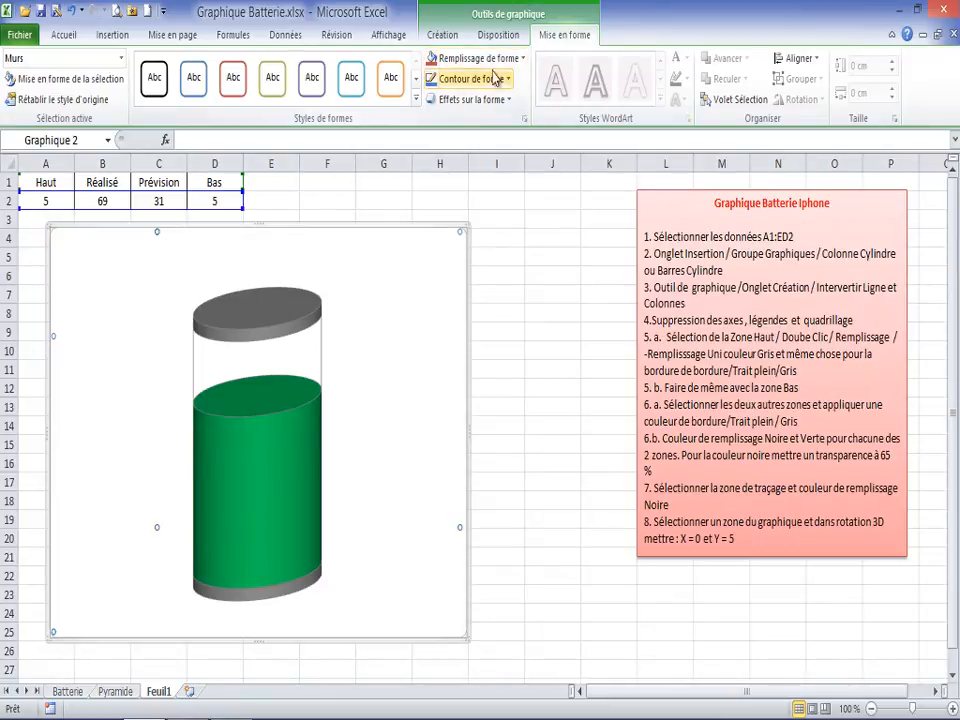
pyautogui.click(523, 58)
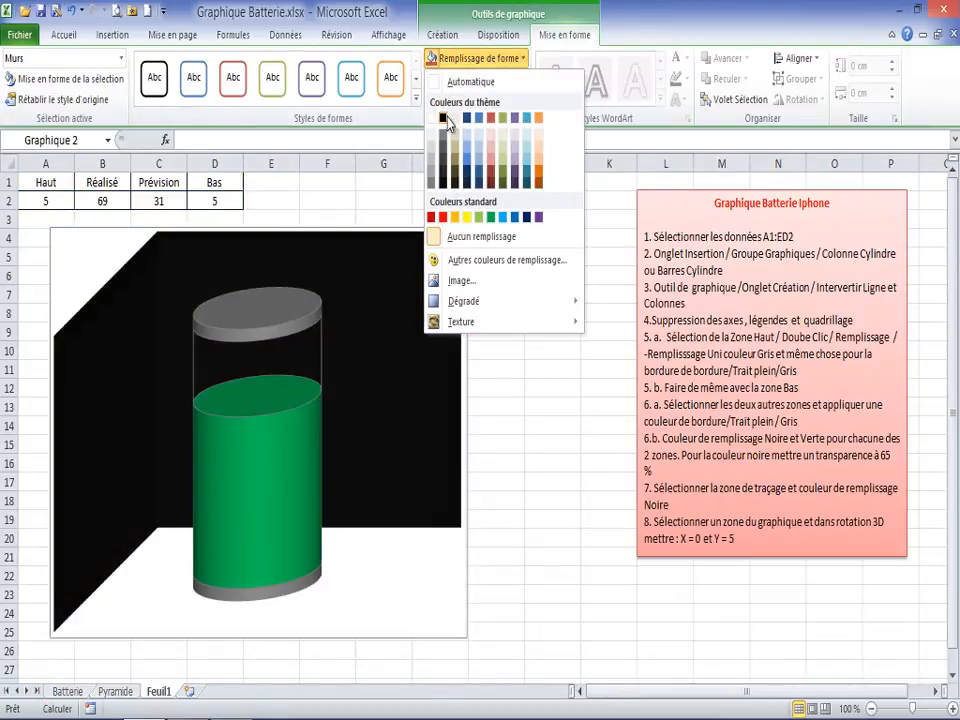
pyautogui.click(86, 251)
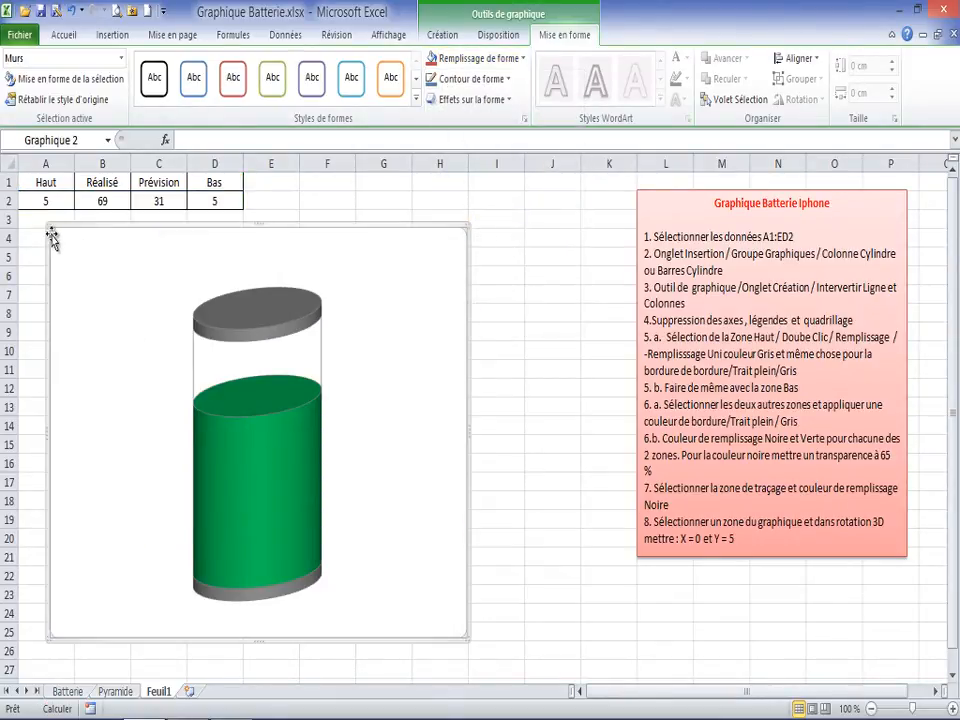
# - Select the chart's plot area and set it to no fill
pyautogui.click(118, 264)
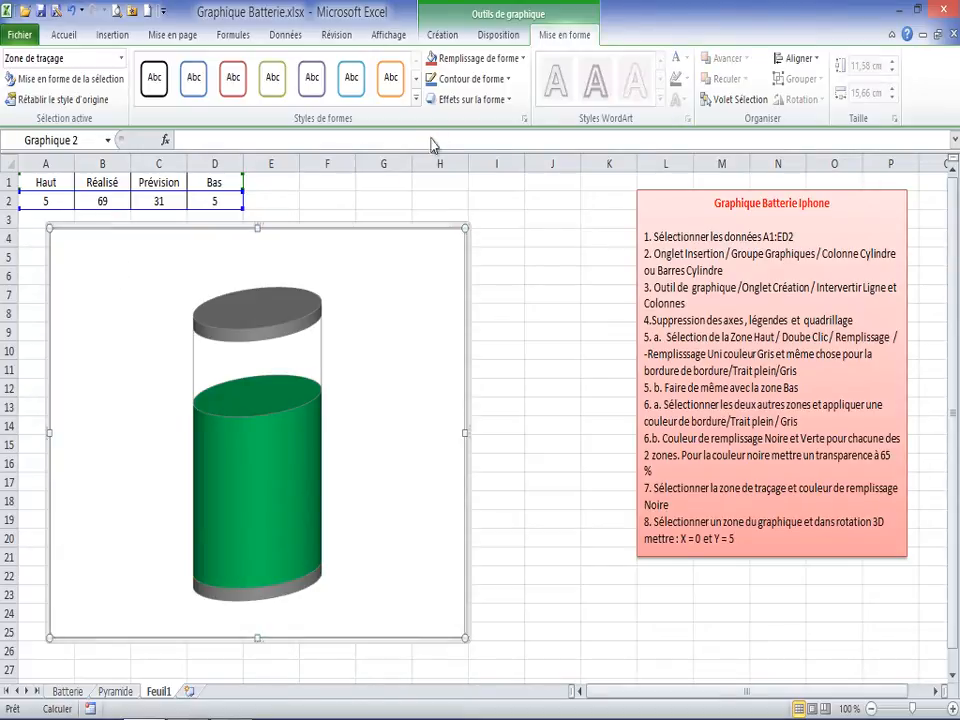
pyautogui.click(505, 80)
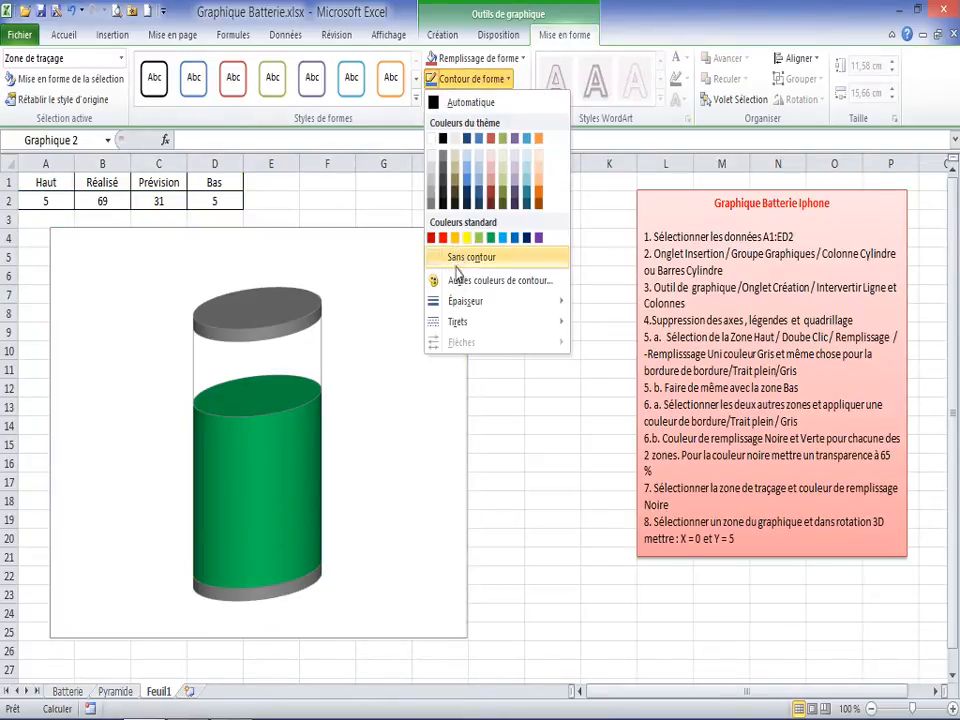
pyautogui.click(478, 58)
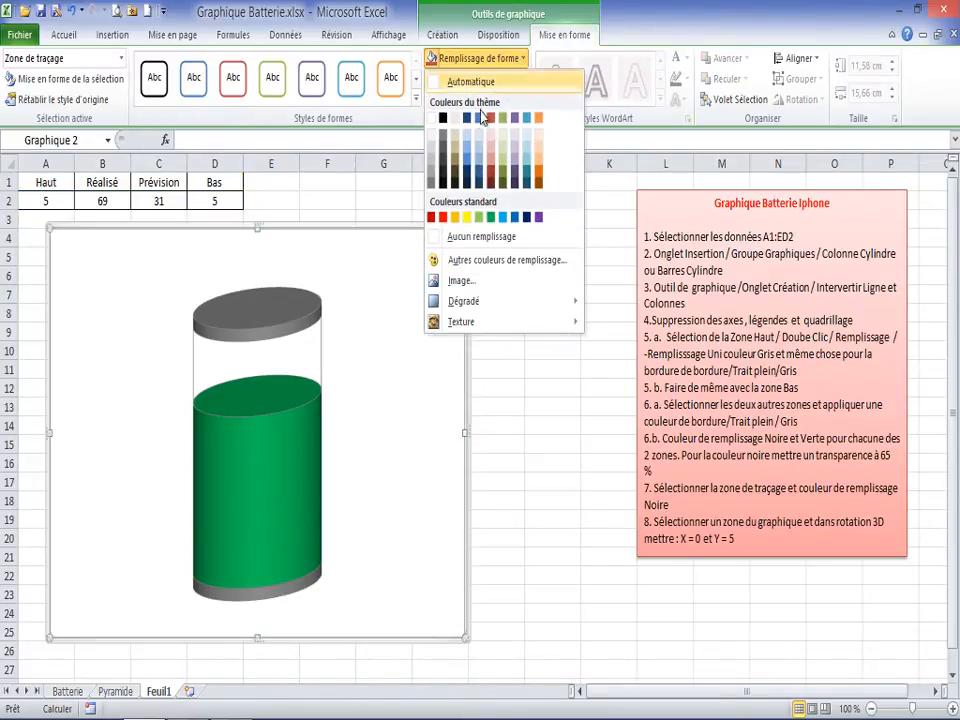
pyautogui.click(463, 240)
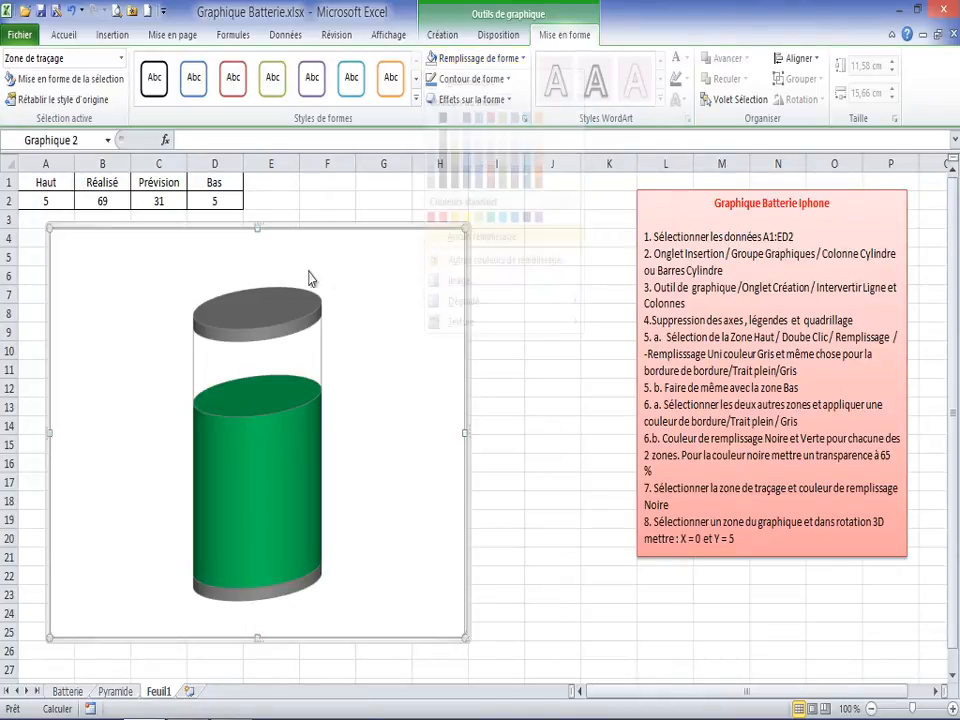
# - Fill the whole chart area with the theme color black (Noir, Texte 1)
pyautogui.click(104, 229)
pyautogui.click(478, 58)
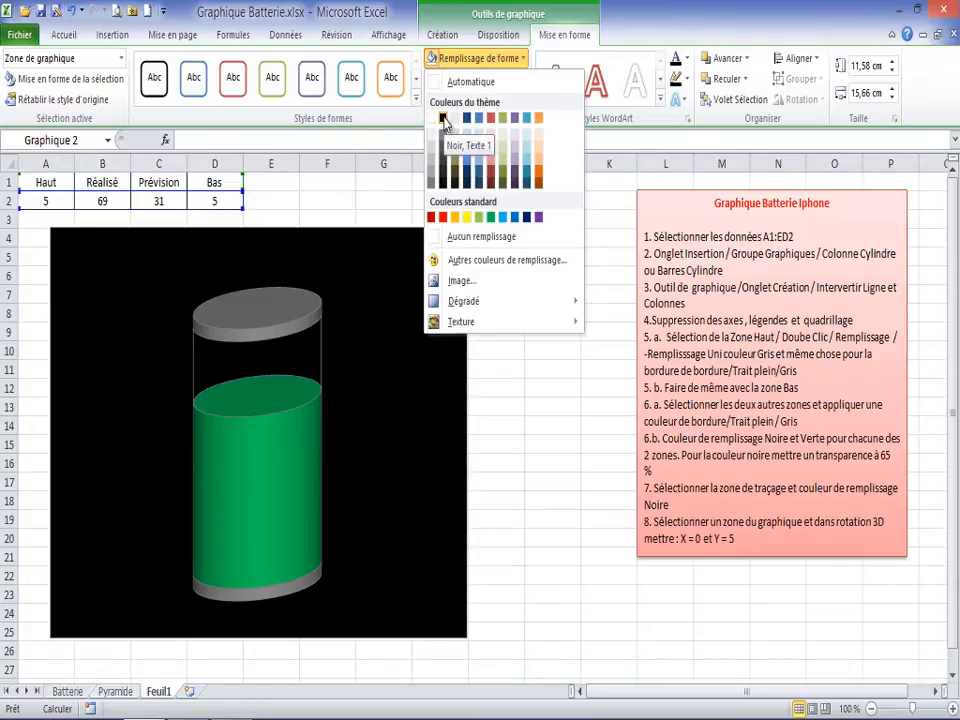
pyautogui.click(443, 119)
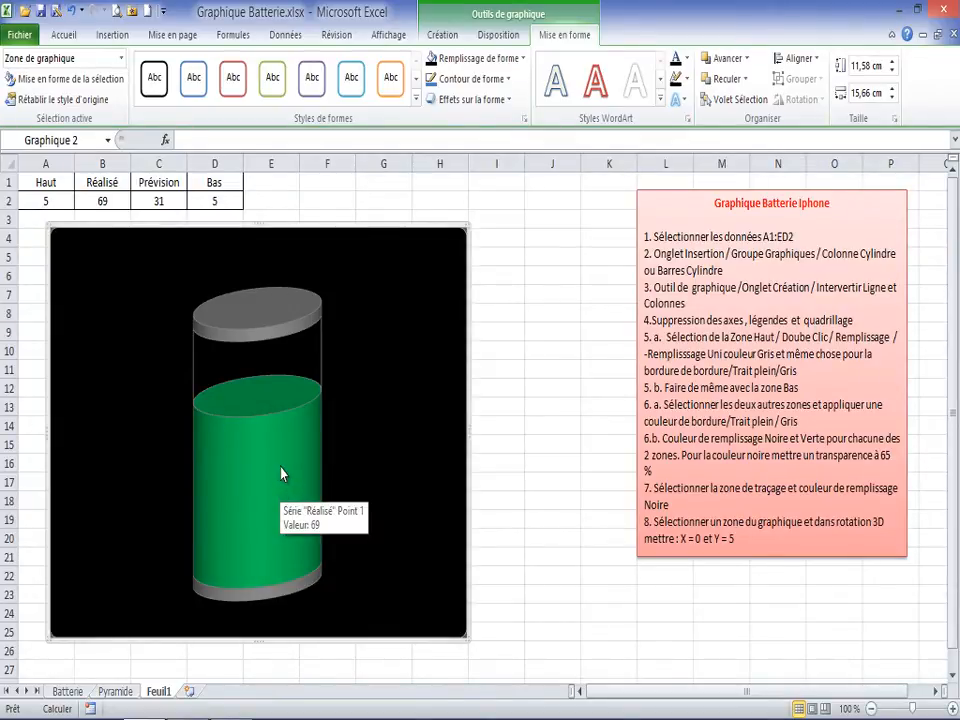
# - Set the plot area's 3D rotation to 0° on the X axis, keeping the battery in view
pyautogui.click(250, 378)
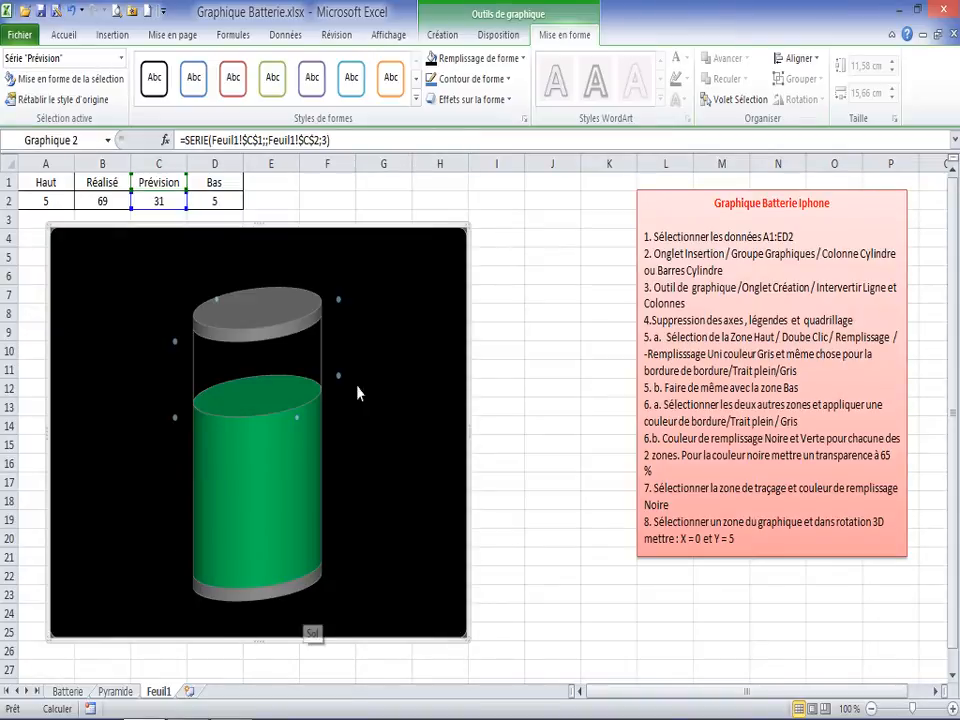
pyautogui.click(84, 257)
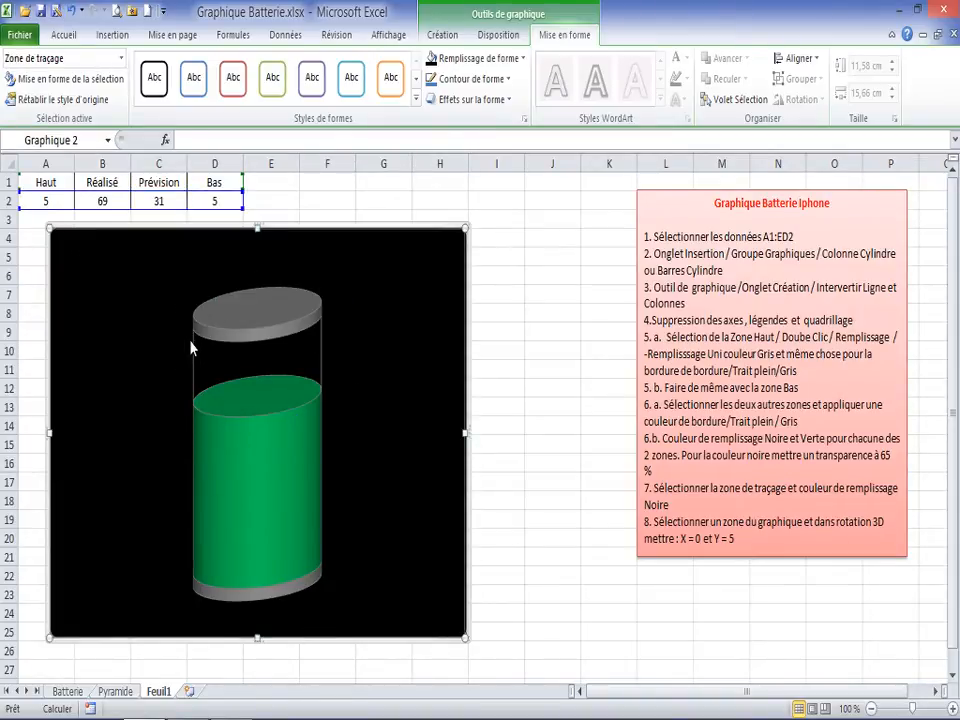
pyautogui.doubleClick(134, 258)
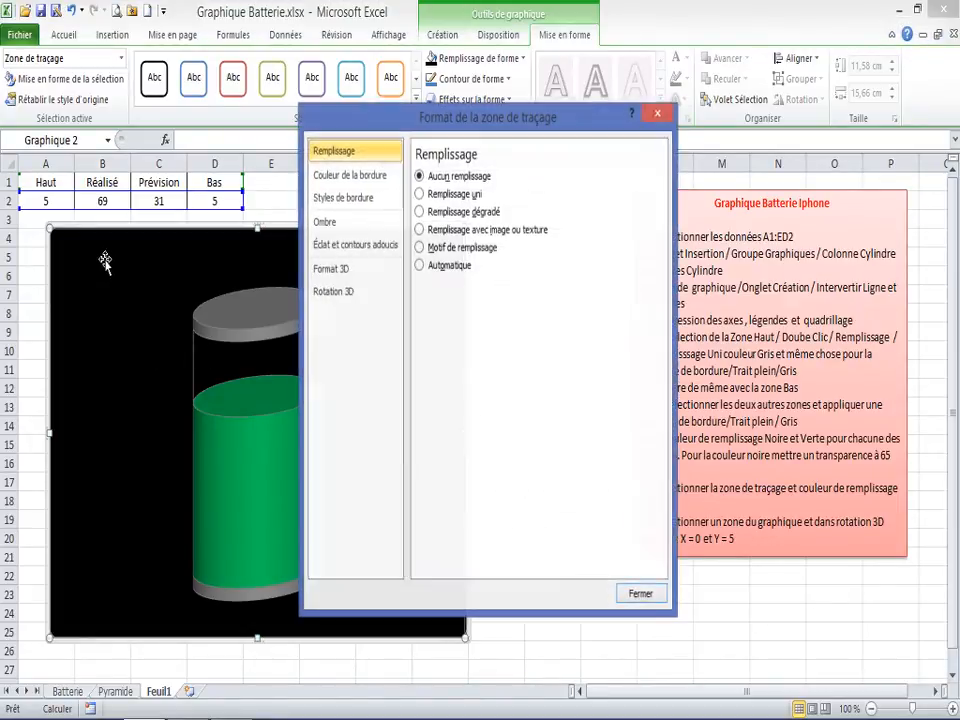
pyautogui.click(352, 291)
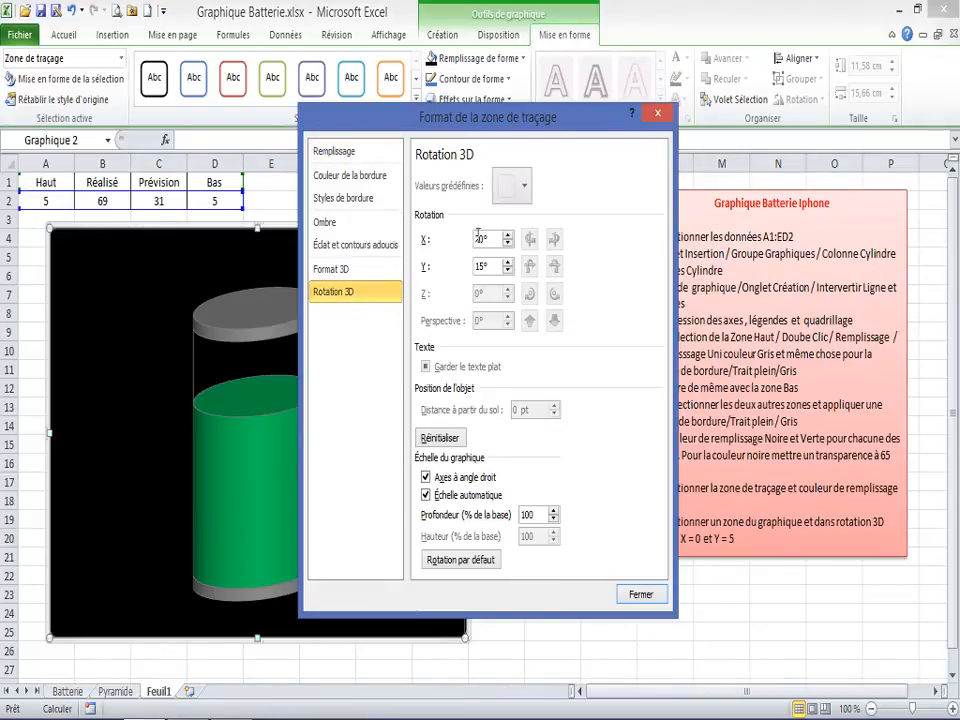
pyautogui.moveTo(507, 114); pyautogui.dragTo(589, 99)
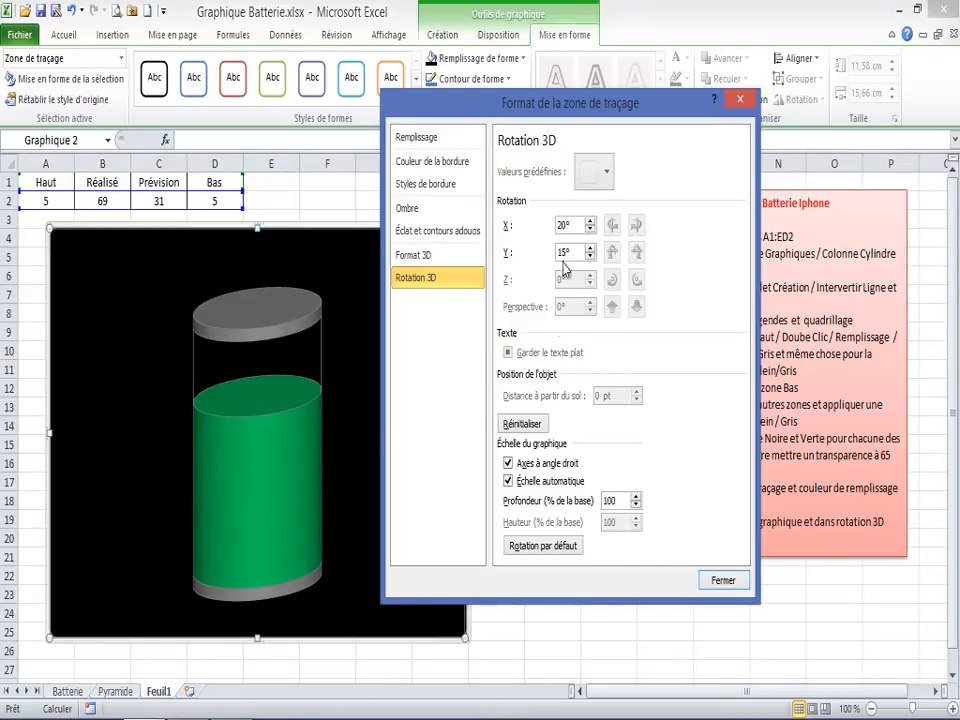
pyautogui.moveTo(649, 101); pyautogui.dragTo(662, 125)
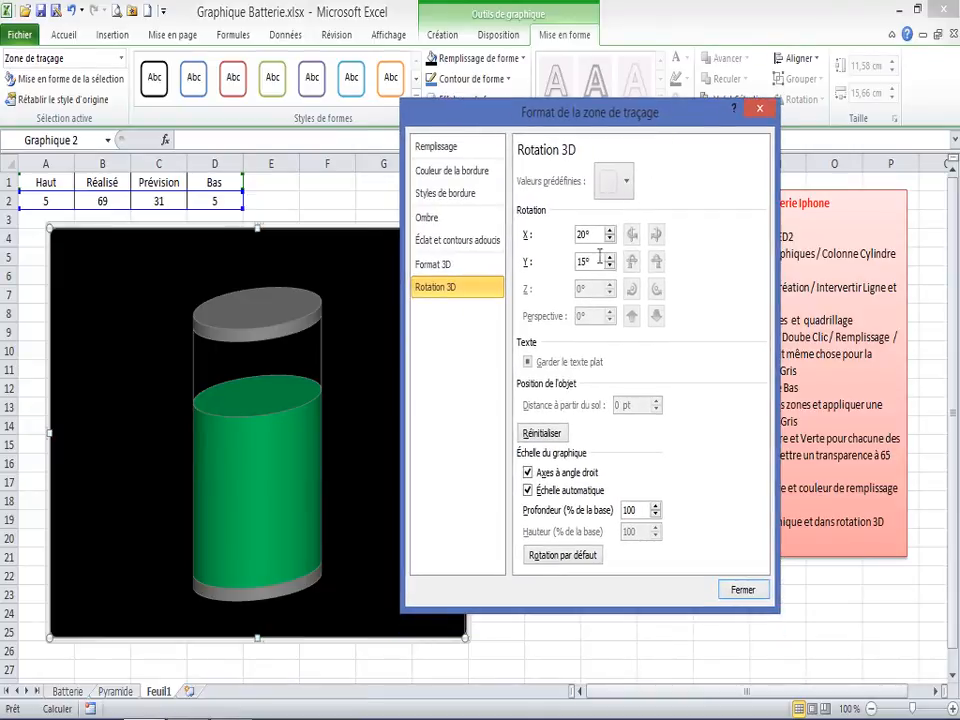
pyautogui.doubleClick(576, 234)
pyautogui.write('0')
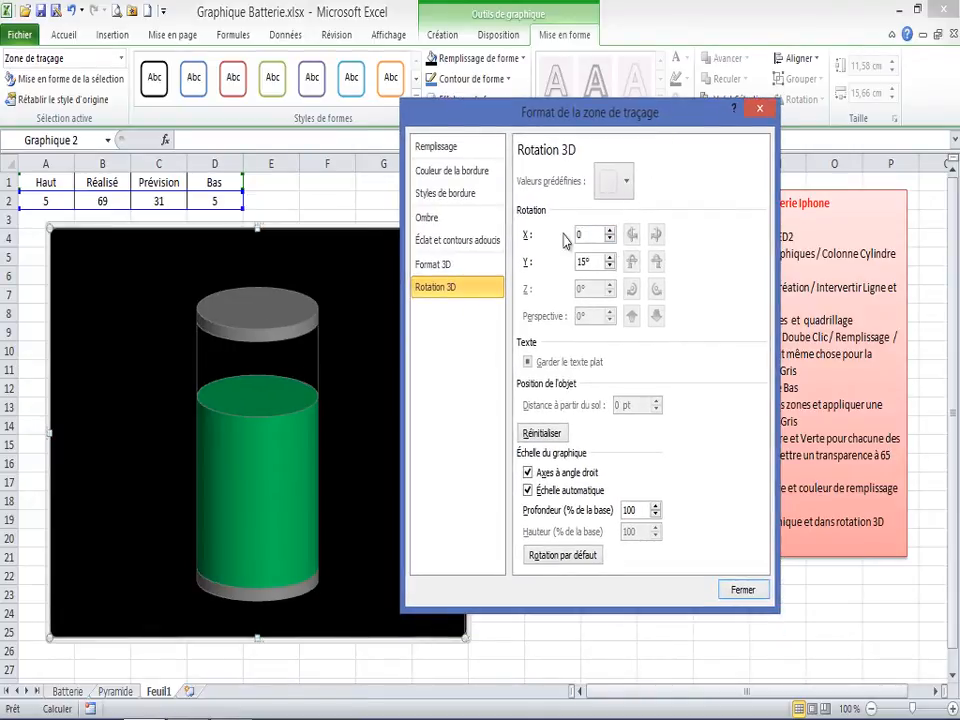
# - Try 10° and 0° for the plot area's Y rotation, settle on 3°, and close the format dialog
pyautogui.click(610, 265)
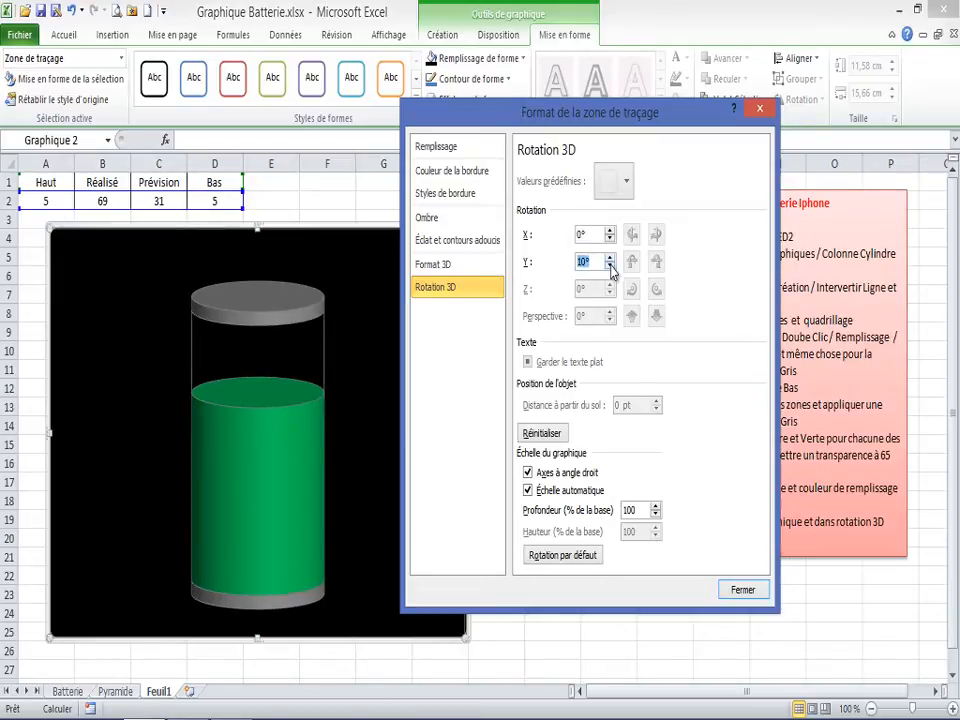
pyautogui.click(610, 266)
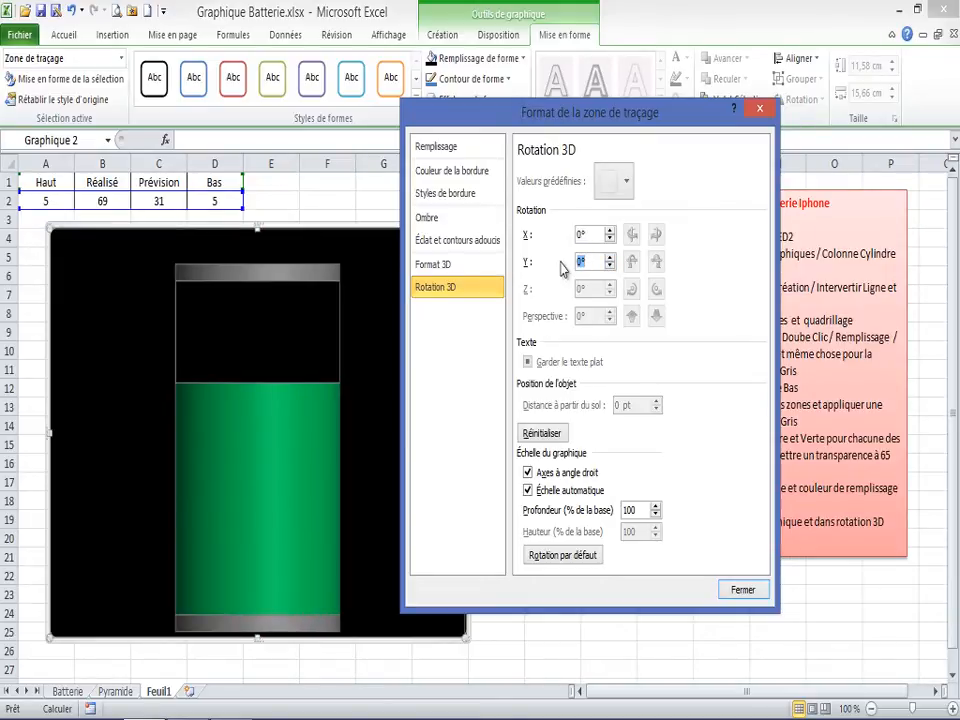
pyautogui.write('3')
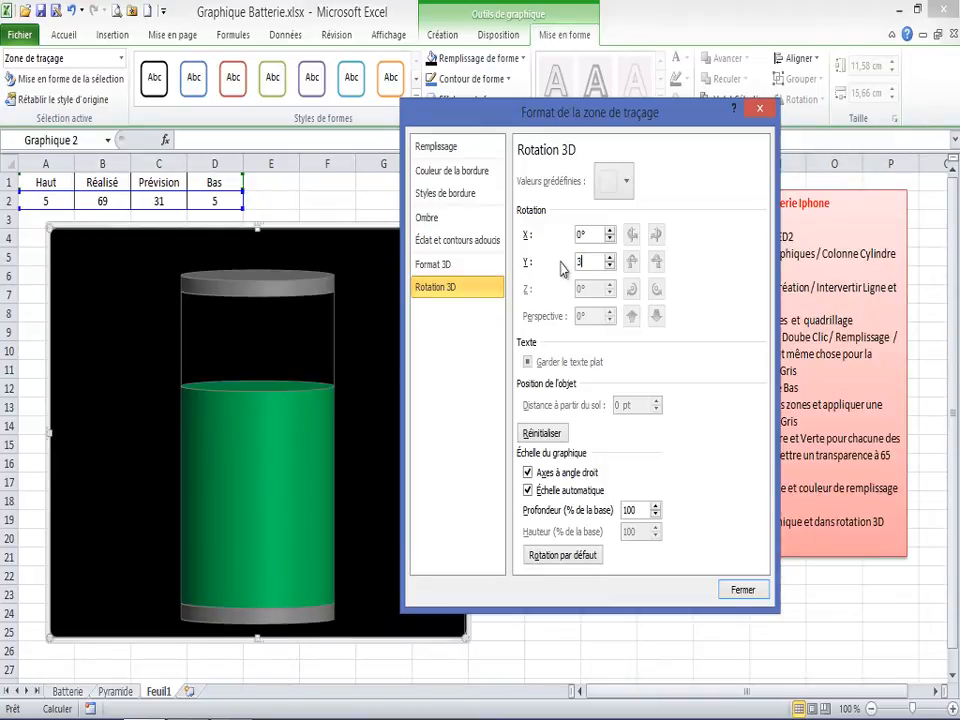
pyautogui.click(610, 266)
pyautogui.click(610, 258)
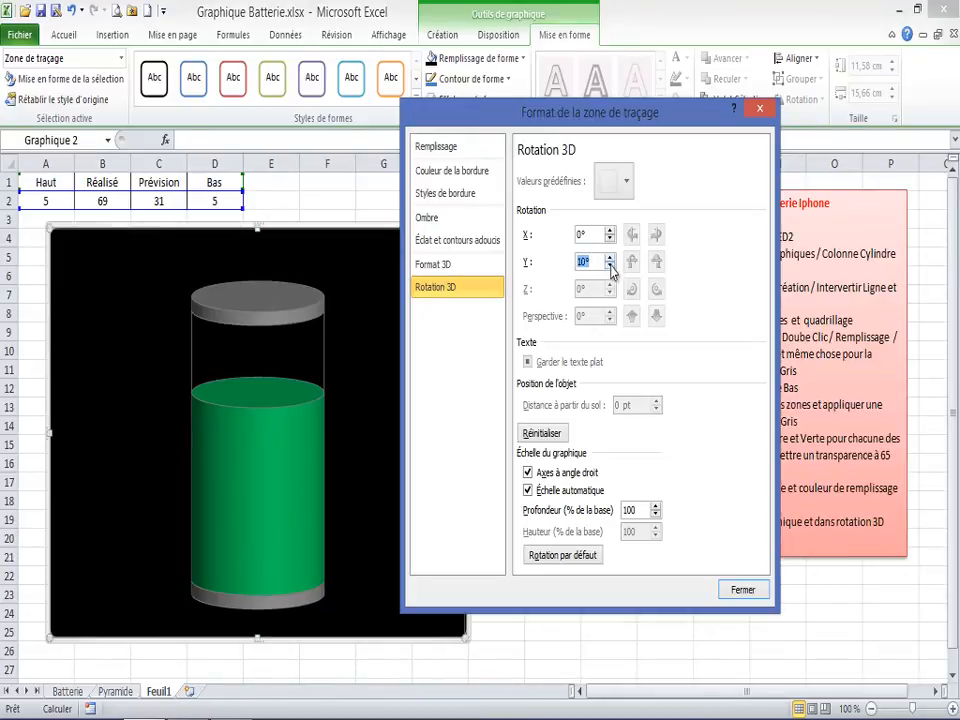
pyautogui.click(610, 266)
pyautogui.doubleClick(577, 262)
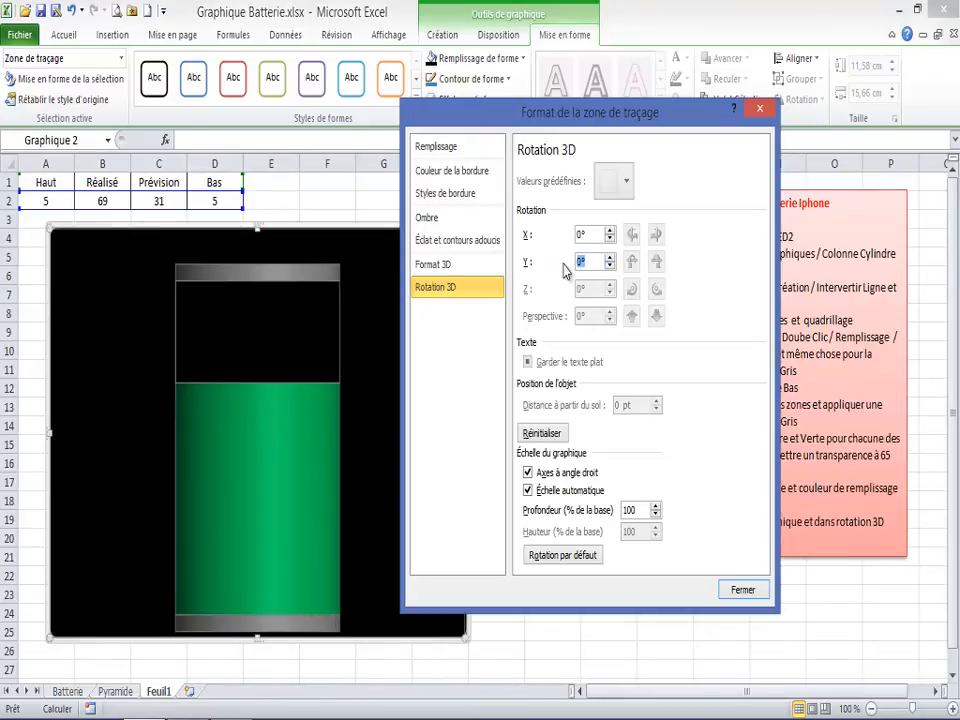
pyautogui.write('3')
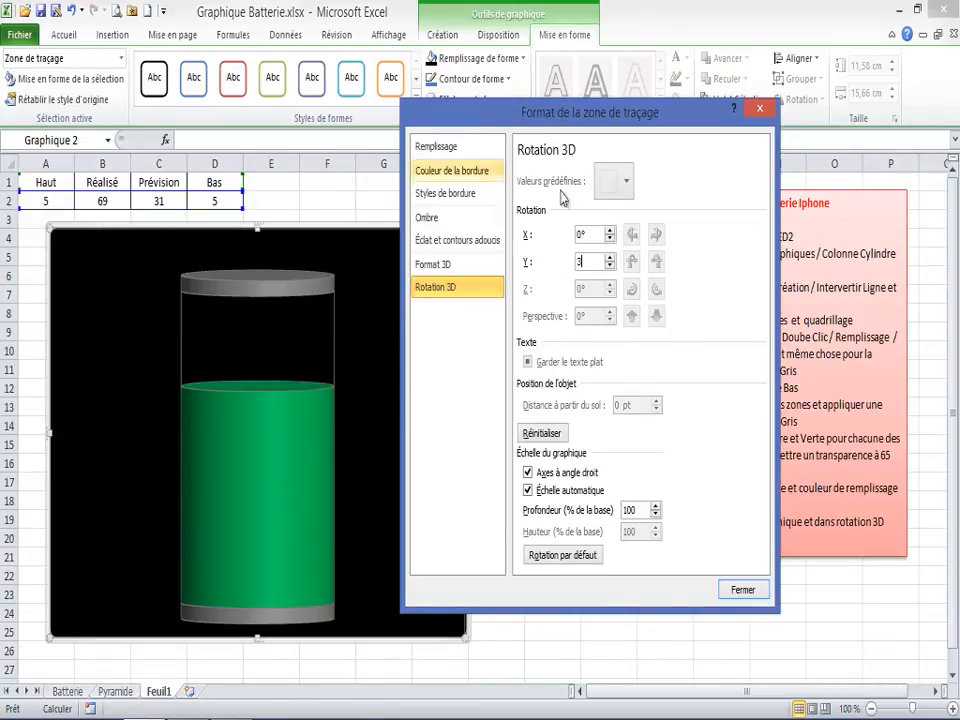
pyautogui.click(741, 591)
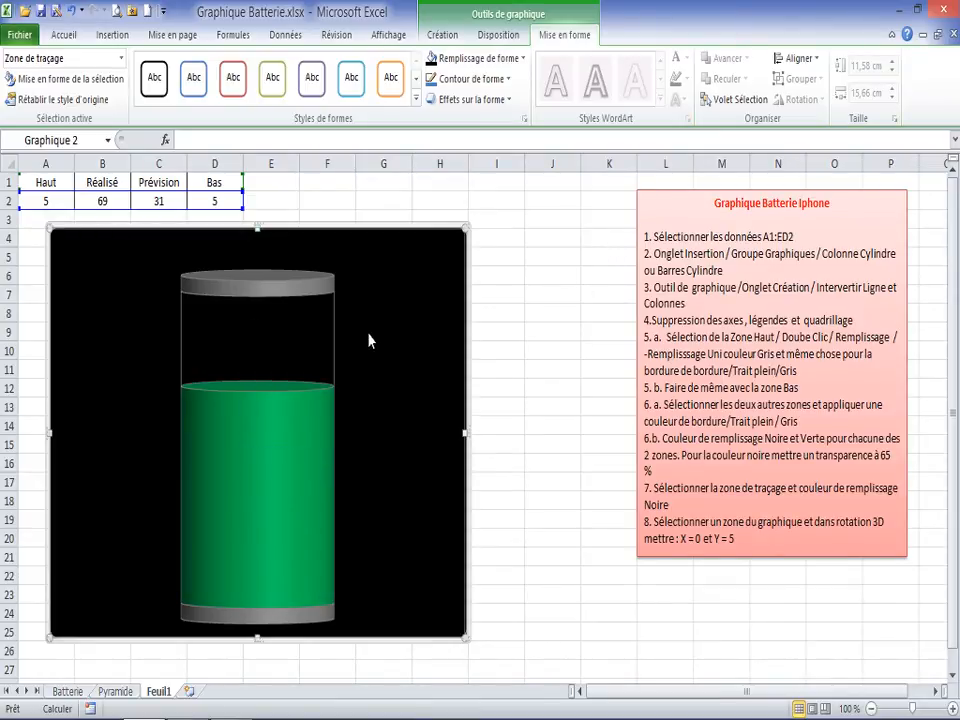
# - Examine the Prévision series' border color and shadow settings and the chart walls' fill options
pyautogui.click(258, 340)
pyautogui.rightClick(258, 340)
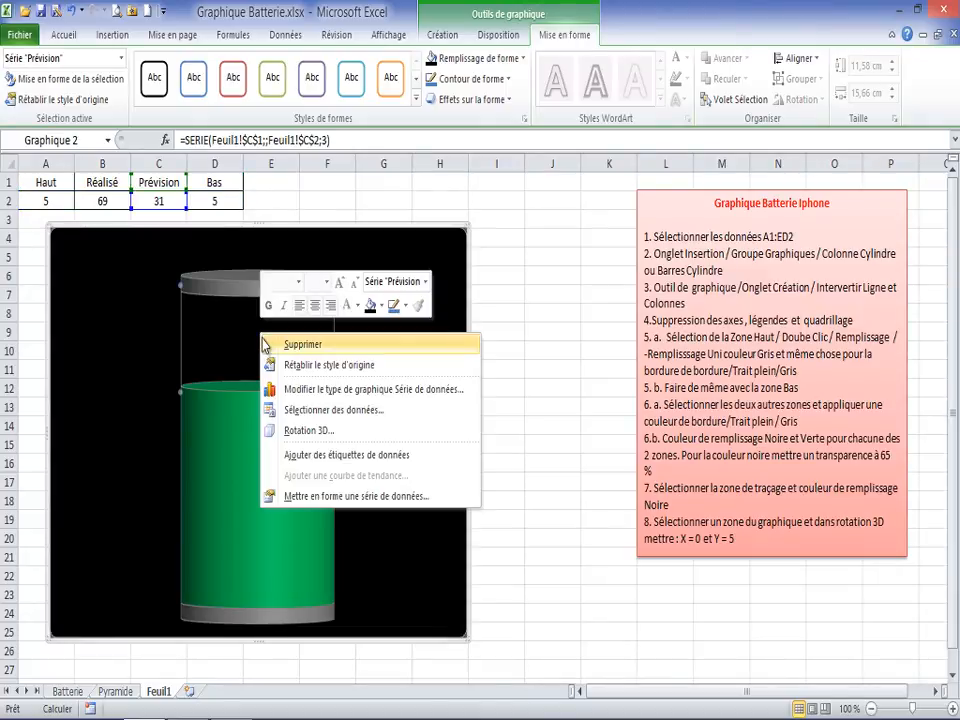
pyautogui.click(325, 496)
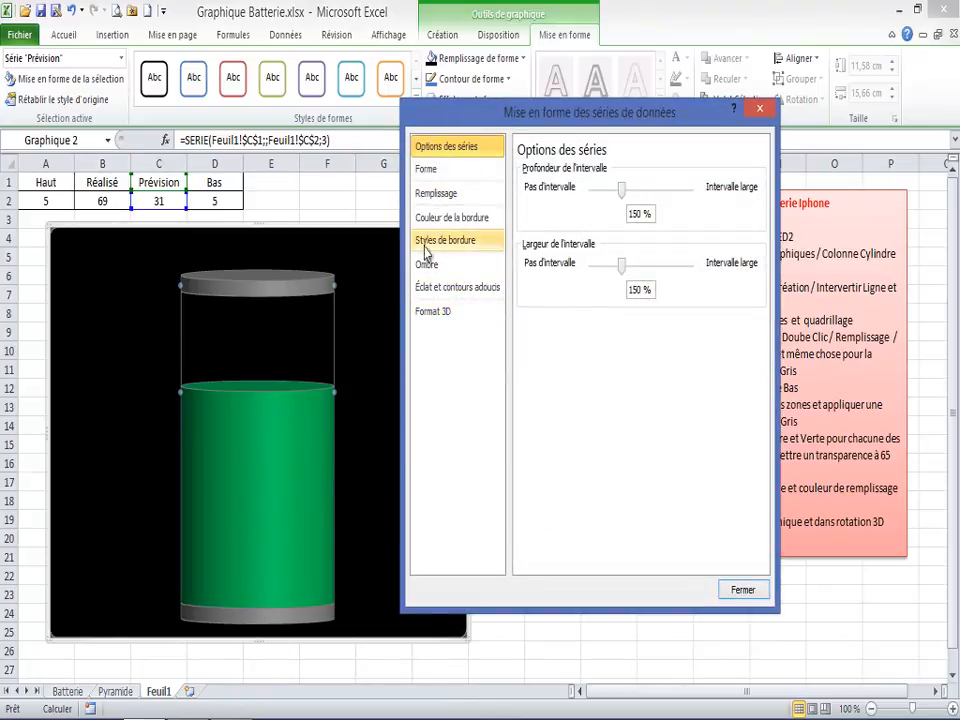
pyautogui.click(140, 284)
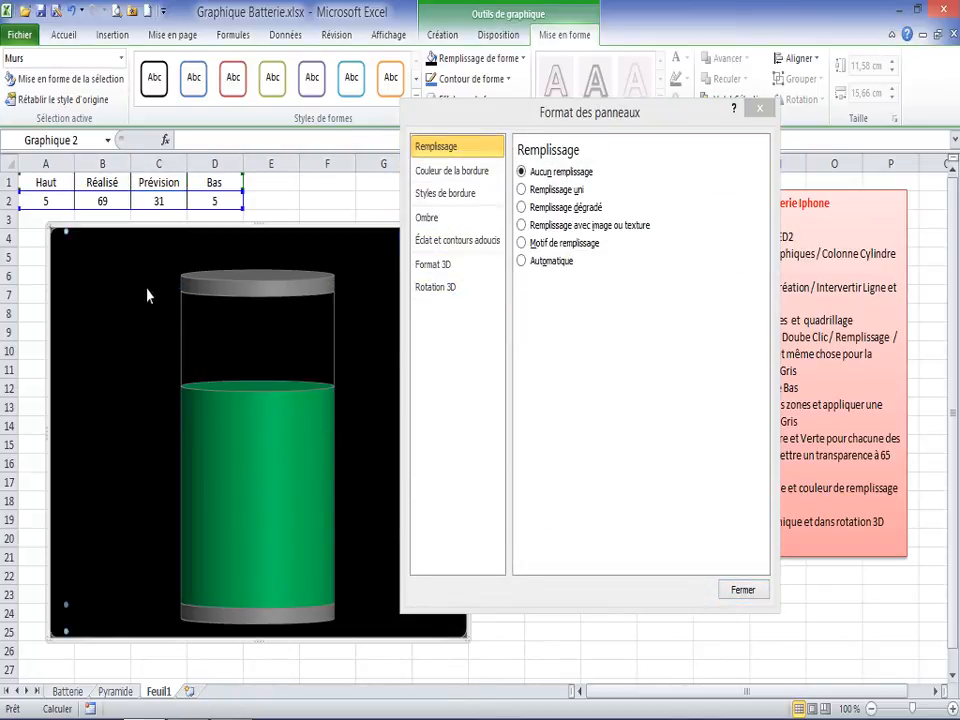
pyautogui.click(280, 345)
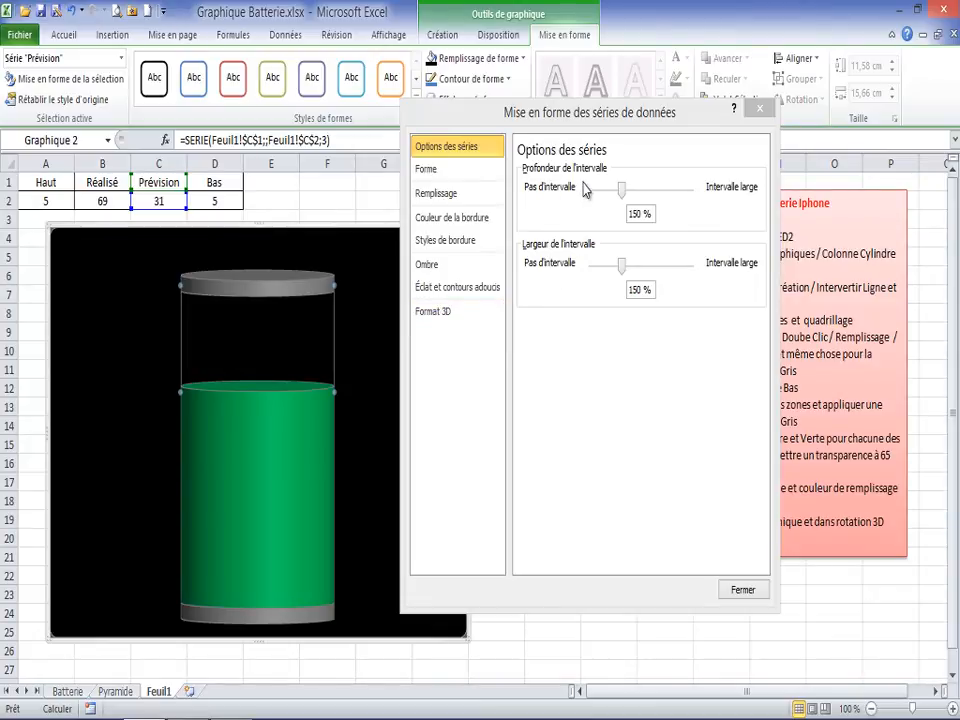
pyautogui.click(439, 222)
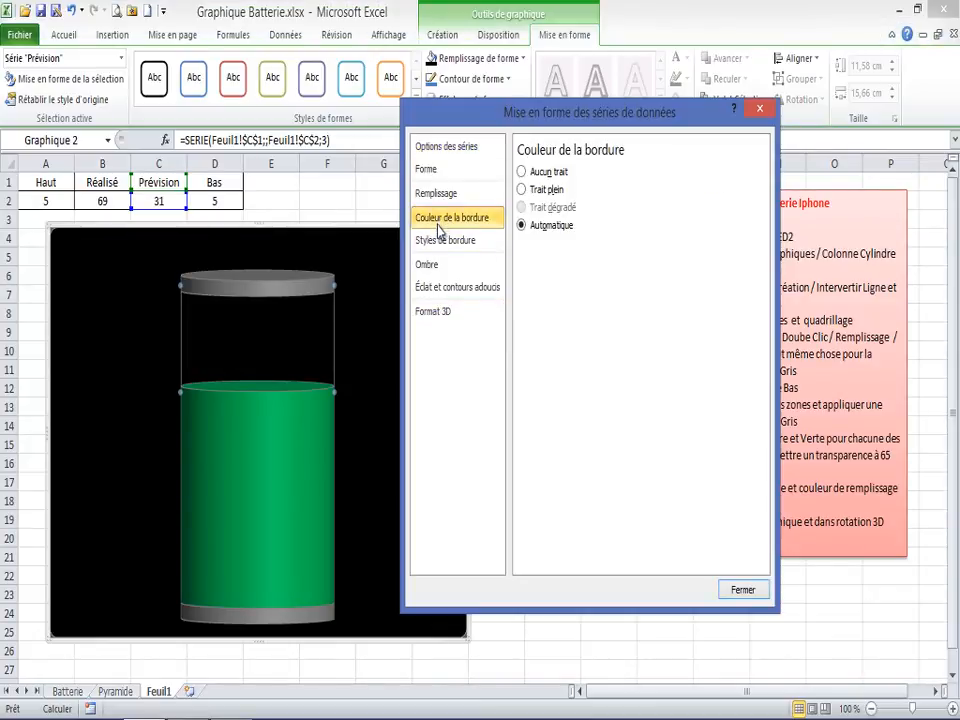
pyautogui.click(428, 266)
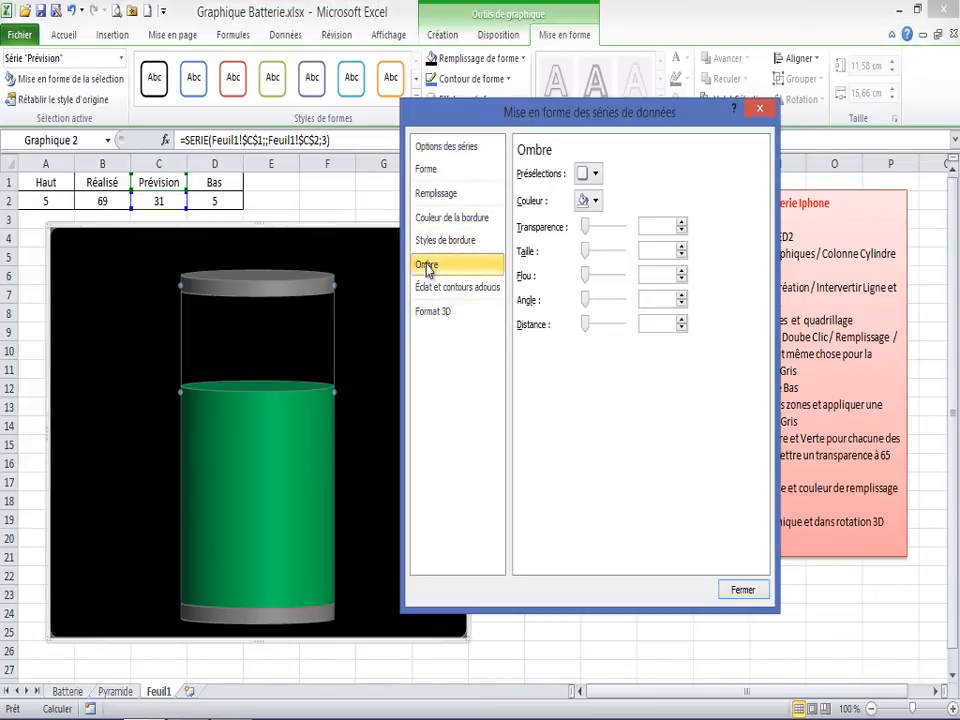
pyautogui.click(351, 288)
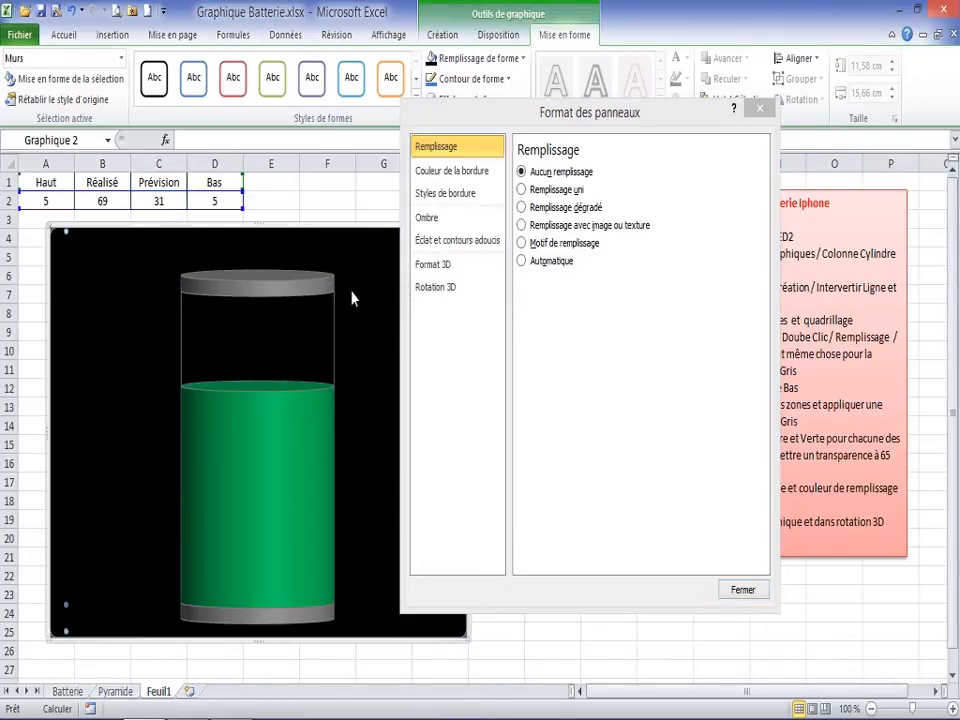
pyautogui.click(122, 264)
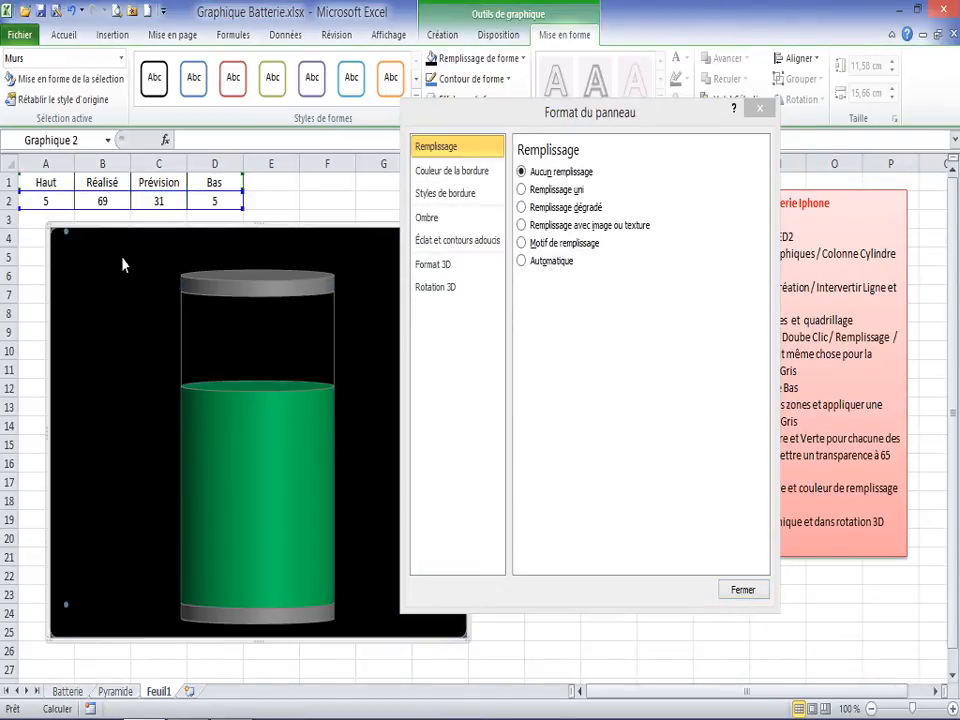
pyautogui.click(240, 351)
pyautogui.click(758, 107)
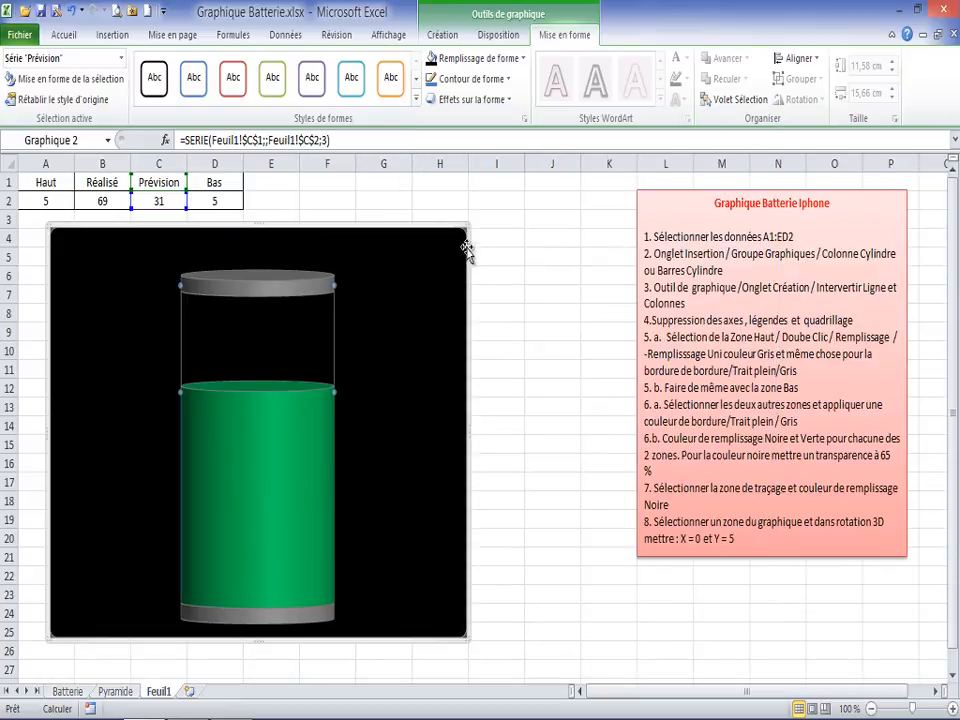
# - Recalculate the Feuil1 sheet several times to test how the battery chart's green level responds to new values
pyautogui.click(455, 228)
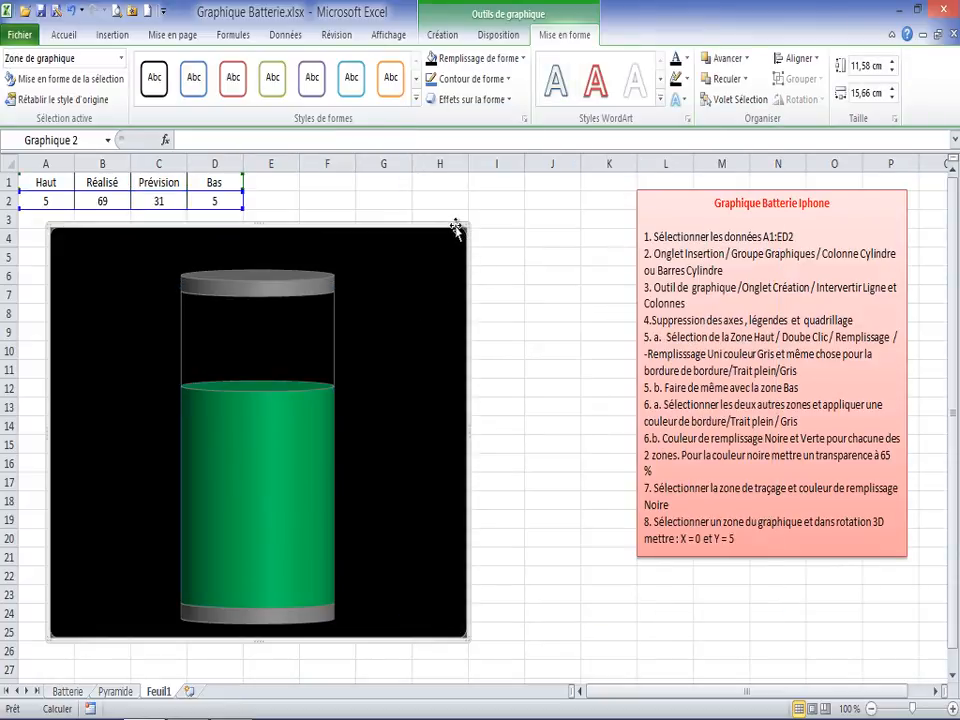
pyautogui.press('F9')
pyautogui.press('F9')
pyautogui.press('F9')
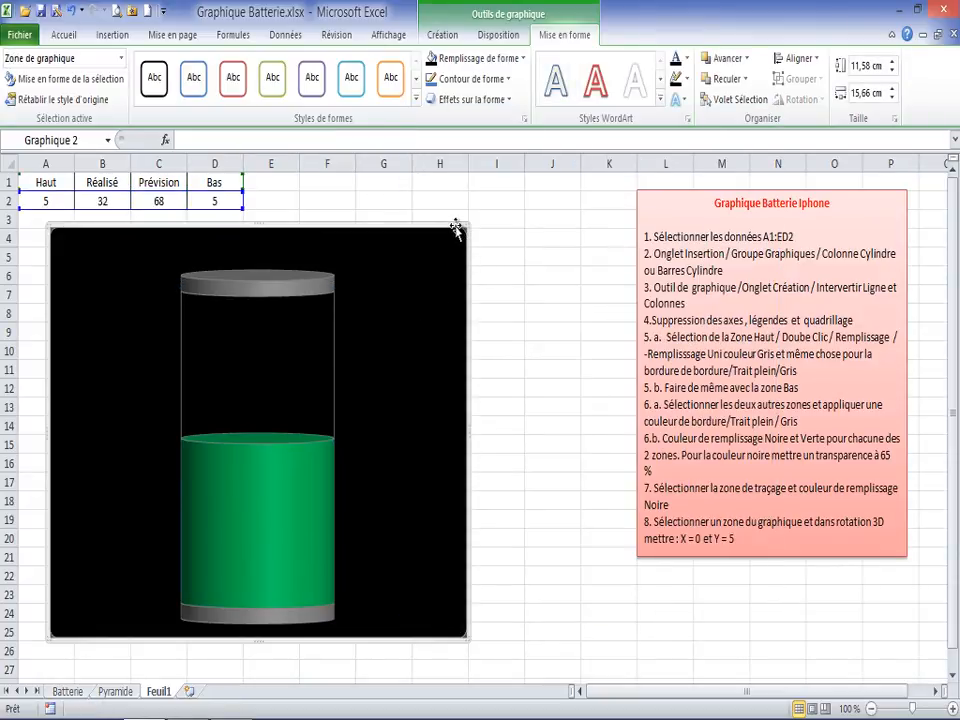
pyautogui.press('F9')
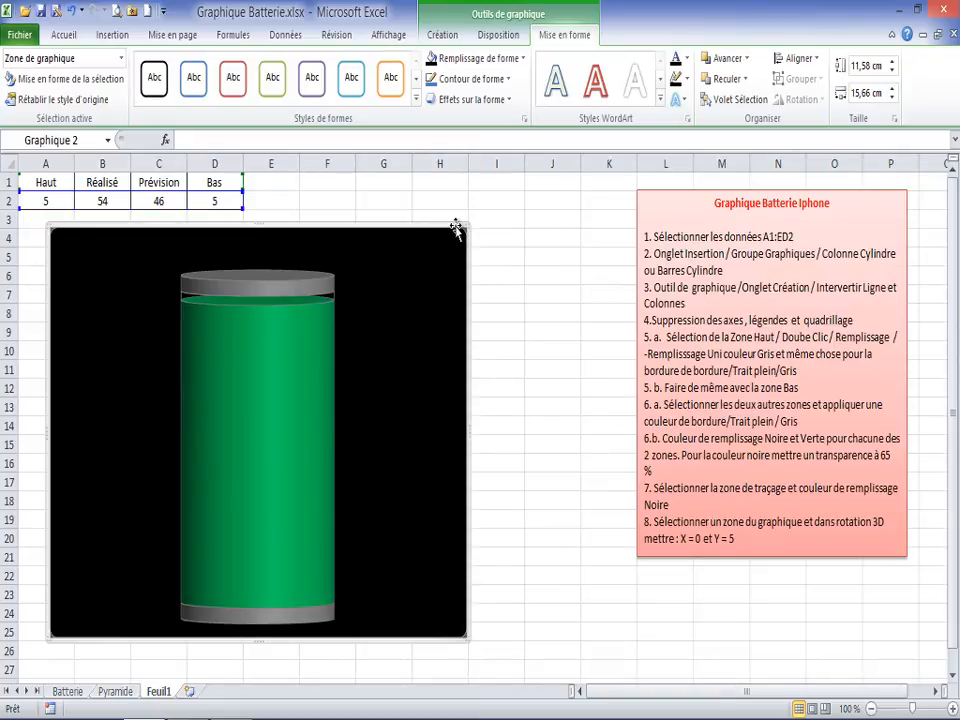
pyautogui.press('F9')
pyautogui.press('F9')
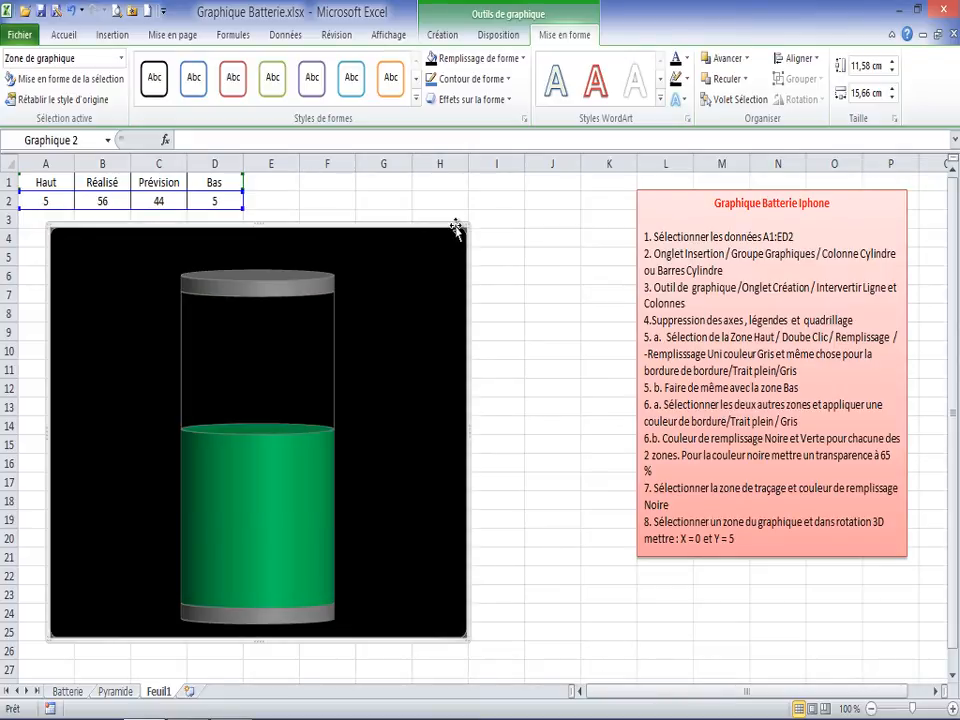
# - Deselect the chart and compare it with the model battery charts on the Batterie sheet, returning to Feuil1
pyautogui.click(505, 185)
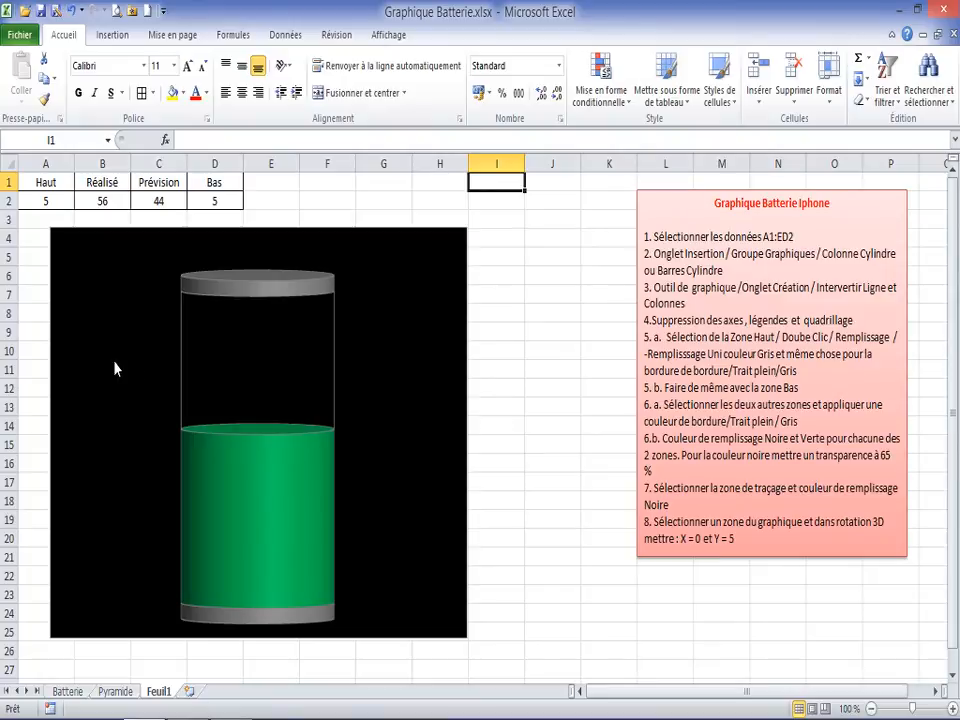
pyautogui.click(67, 691)
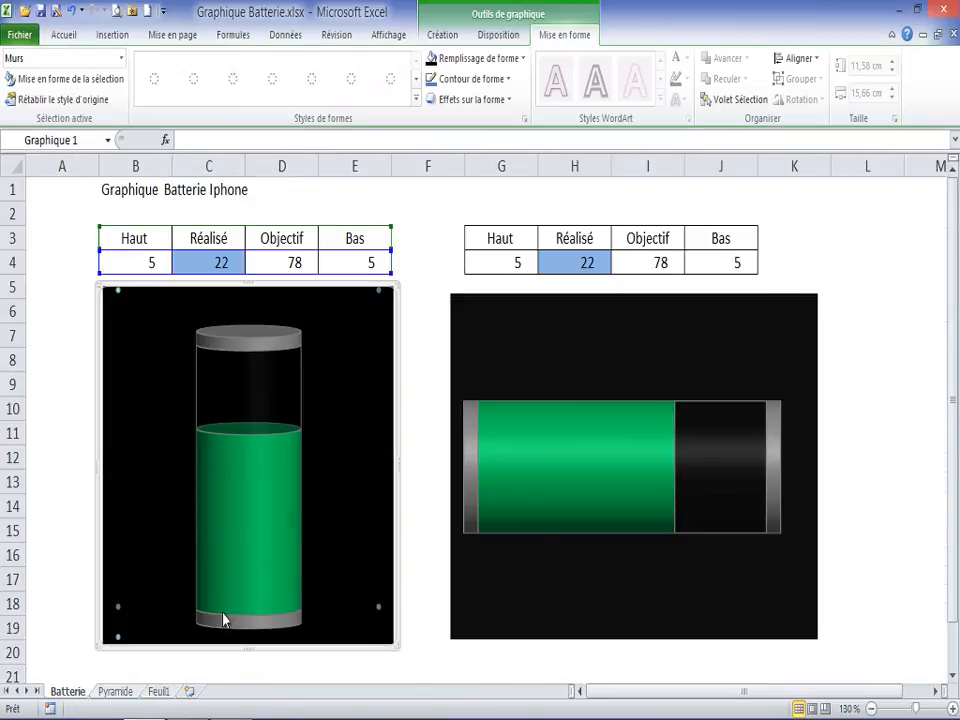
pyautogui.click(158, 691)
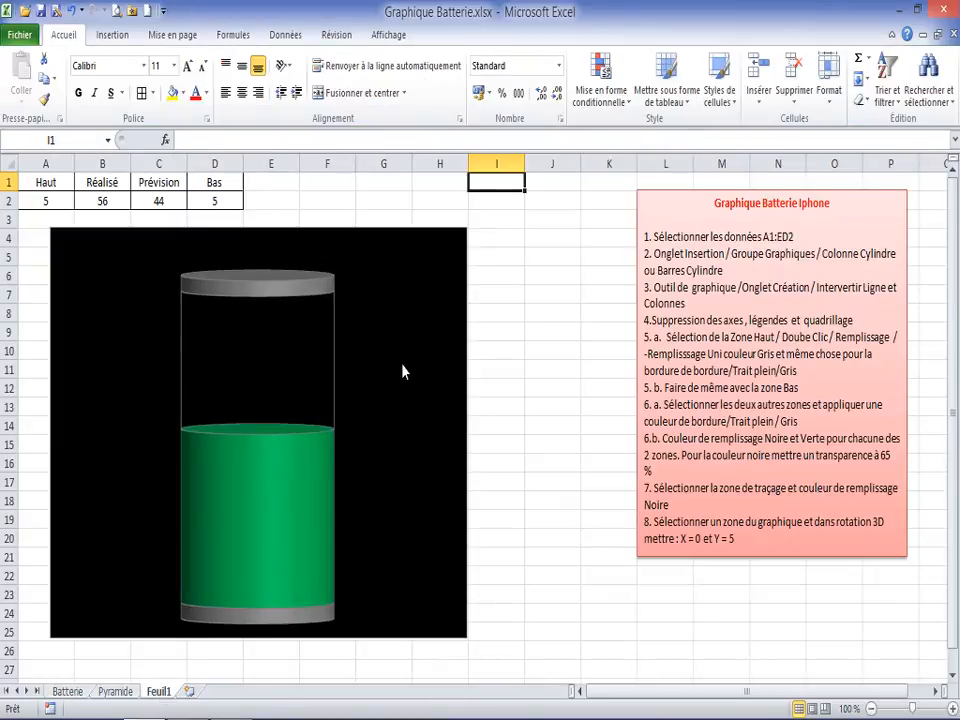
# - Shift the Graphique Batterie Iphone instructions text box slightly to the right, away from the chart, and deselect it
pyautogui.click(708, 190)
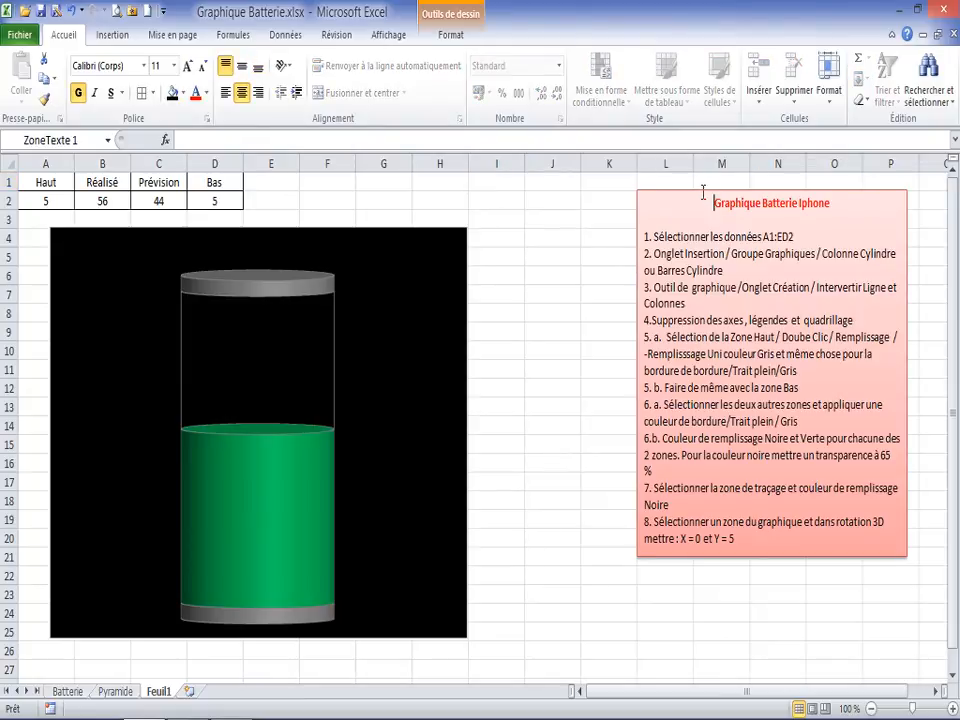
pyautogui.moveTo(708, 190); pyautogui.dragTo(710, 195)
pyautogui.moveTo(707, 188); pyautogui.dragTo(719, 188)
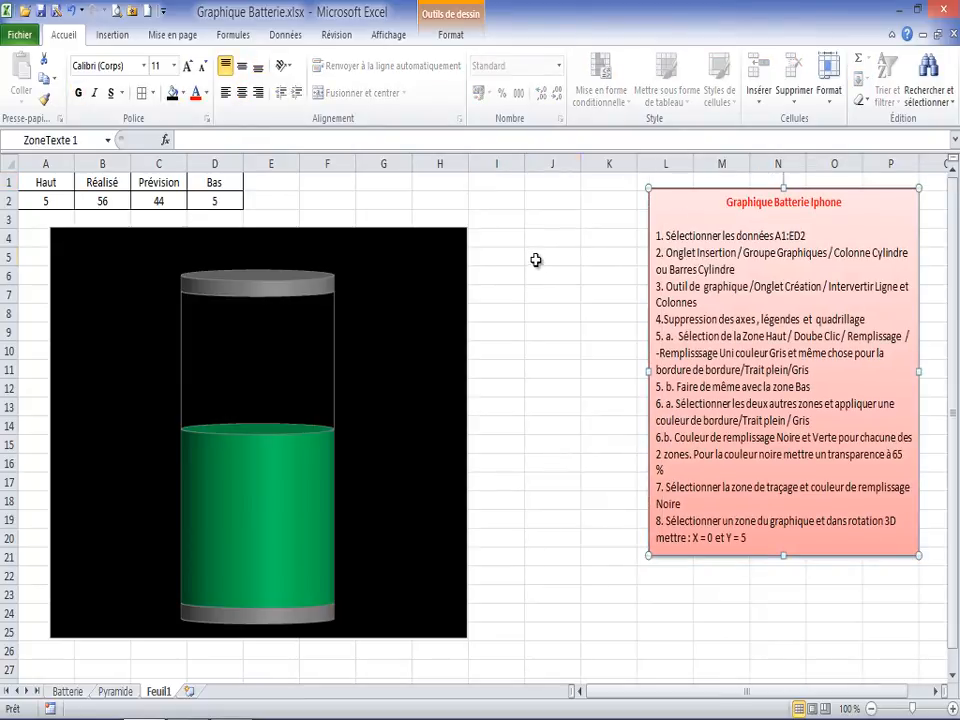
pyautogui.click(553, 256)
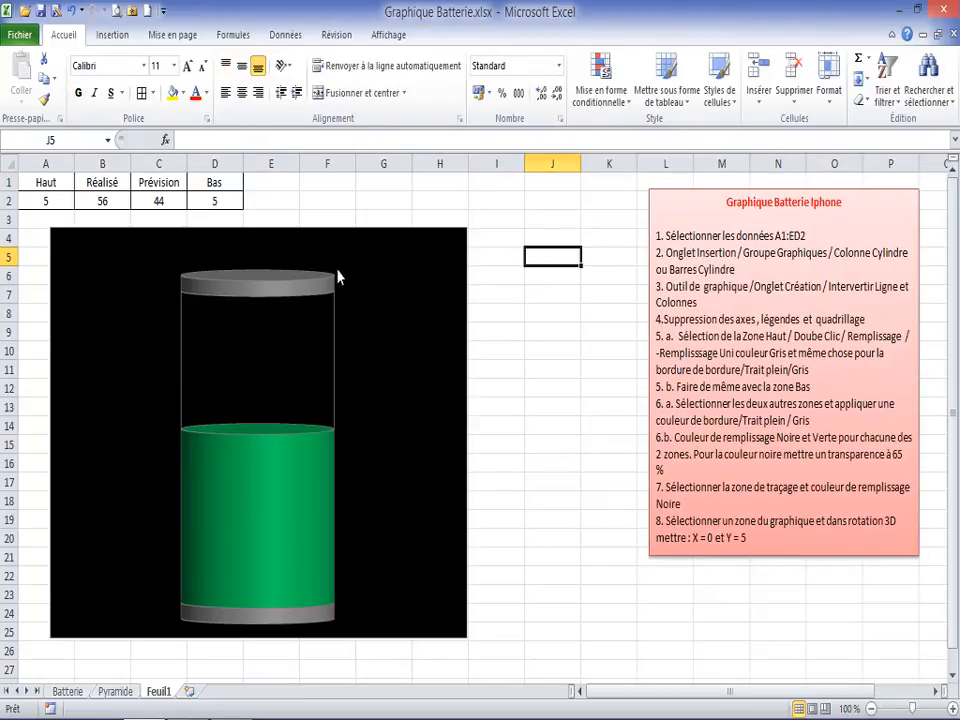
# - Review the available bar chart types, including the Cylindre variants for a horizontal battery, without inserting a chart
pyautogui.click(112, 34)
pyautogui.click(392, 100)
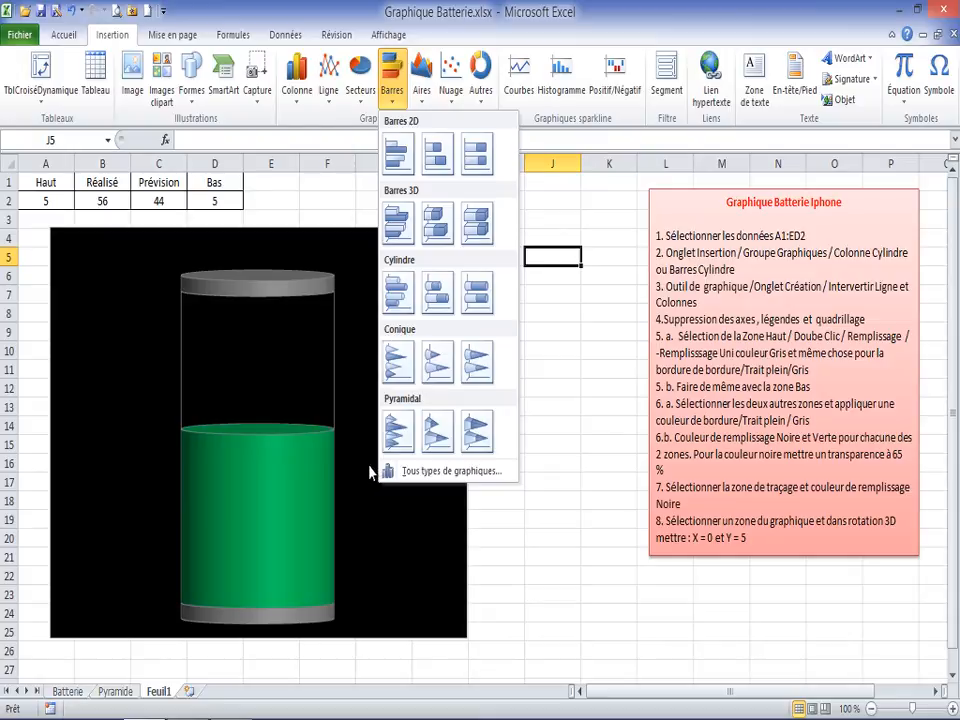
pyautogui.click(581, 221)
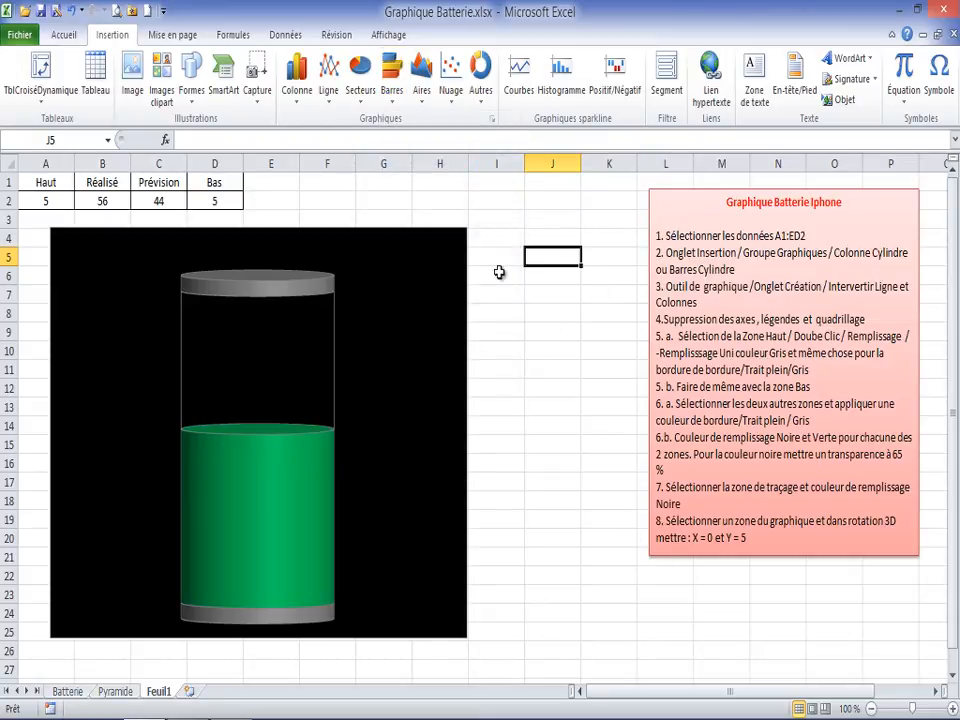
# - With cell F2 selected outside the chart, recalculate the sheet repeatedly to check that the battery fill follows the Réalisé and Prévision values
pyautogui.click(290, 228)
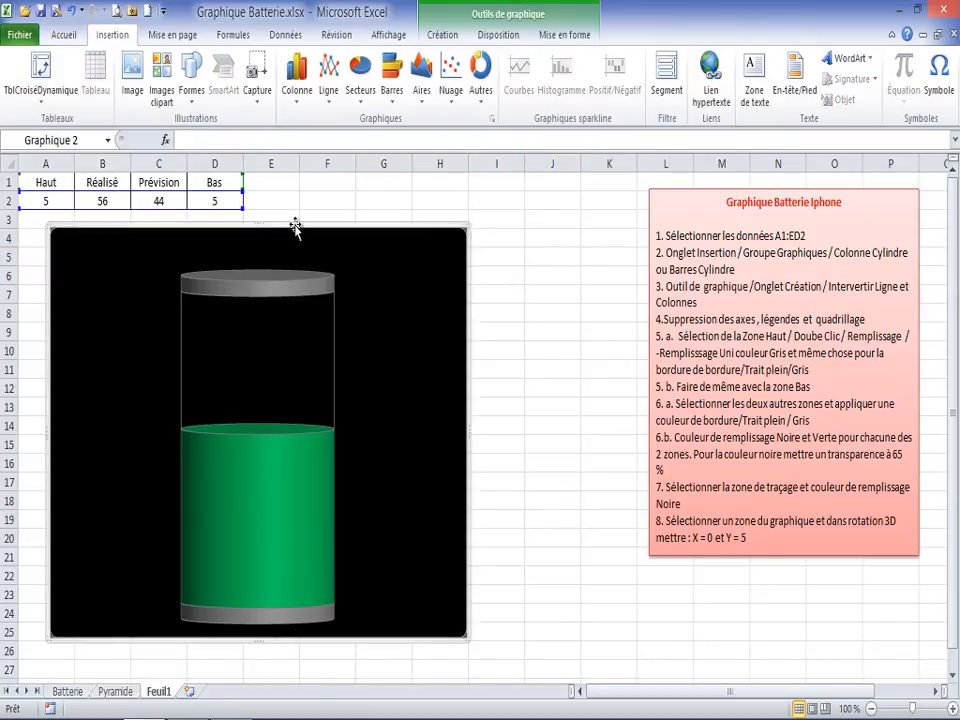
pyautogui.click(316, 198)
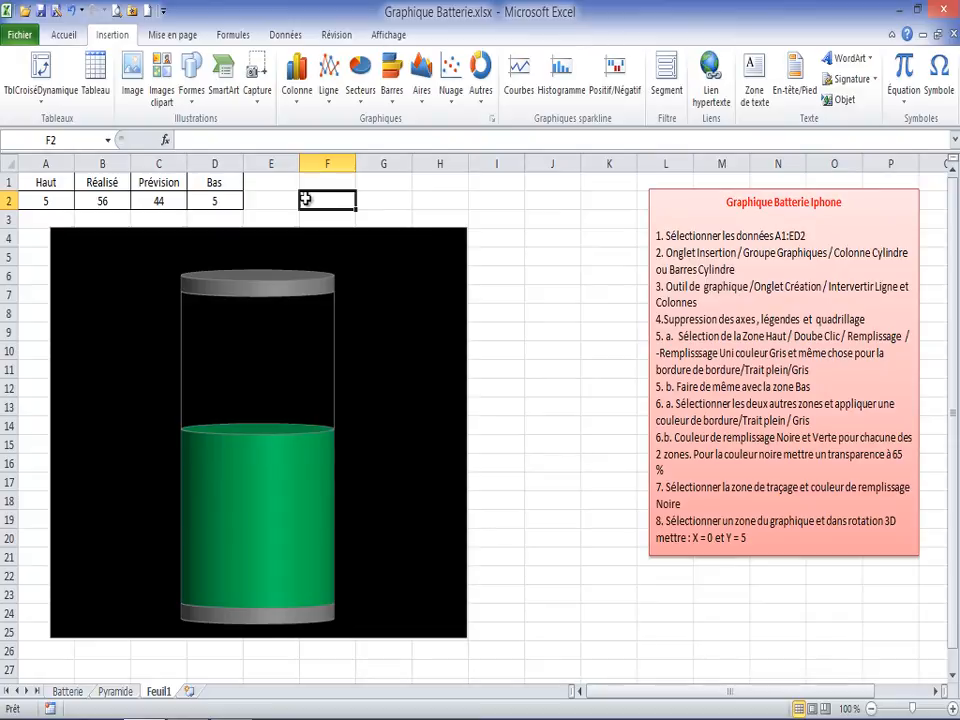
pyautogui.press('F9')
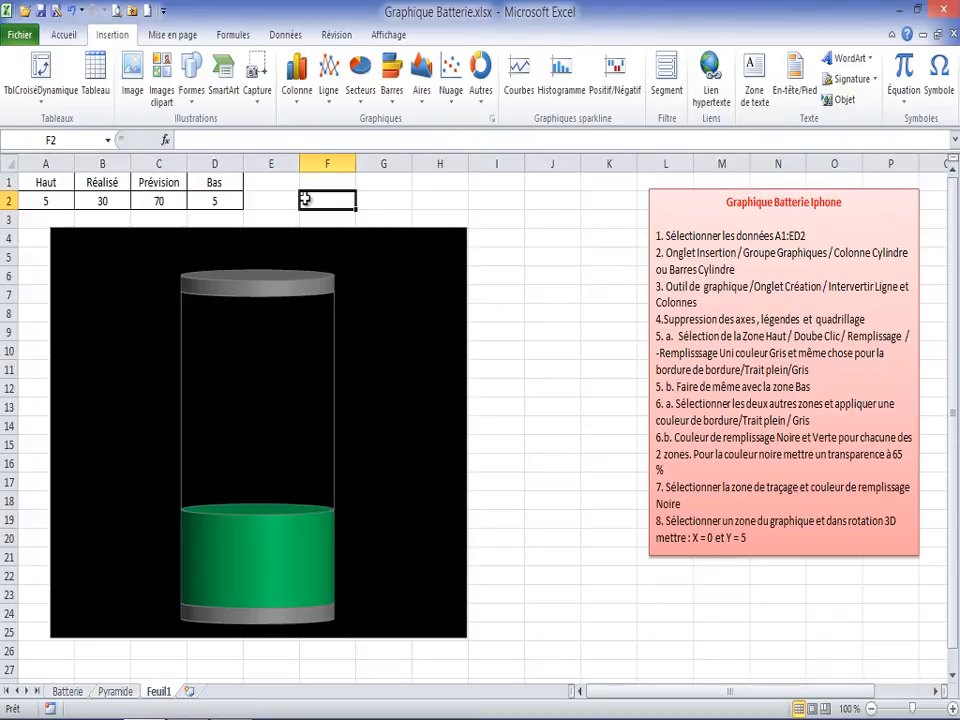
pyautogui.press('F9')
pyautogui.press('F9')
pyautogui.press('F9')
pyautogui.press('F9')
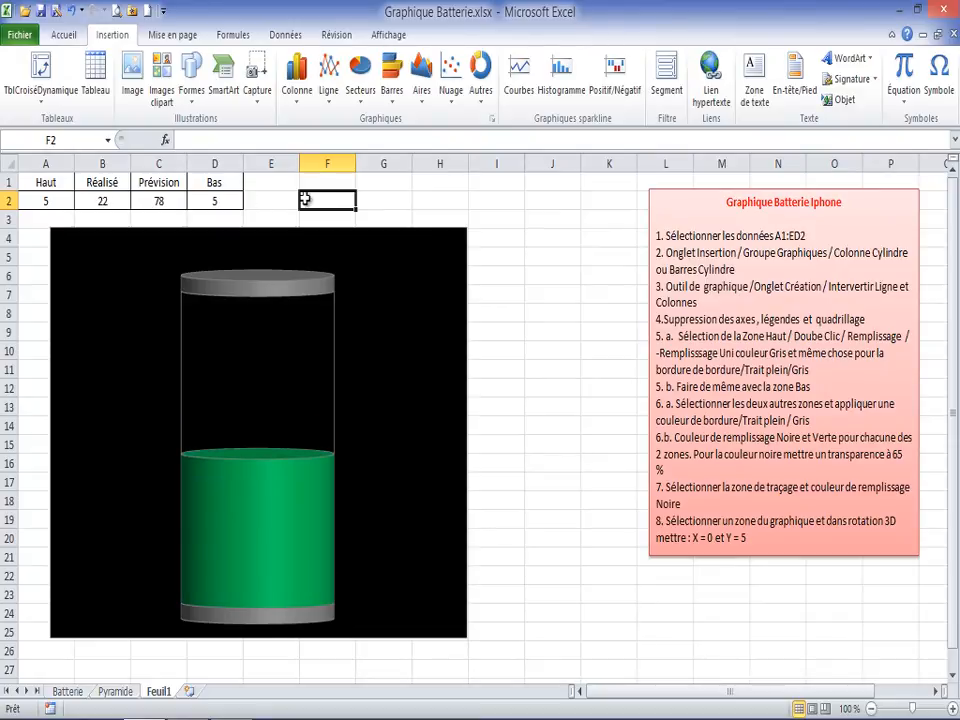
pyautogui.press('F9')
pyautogui.press('F9')
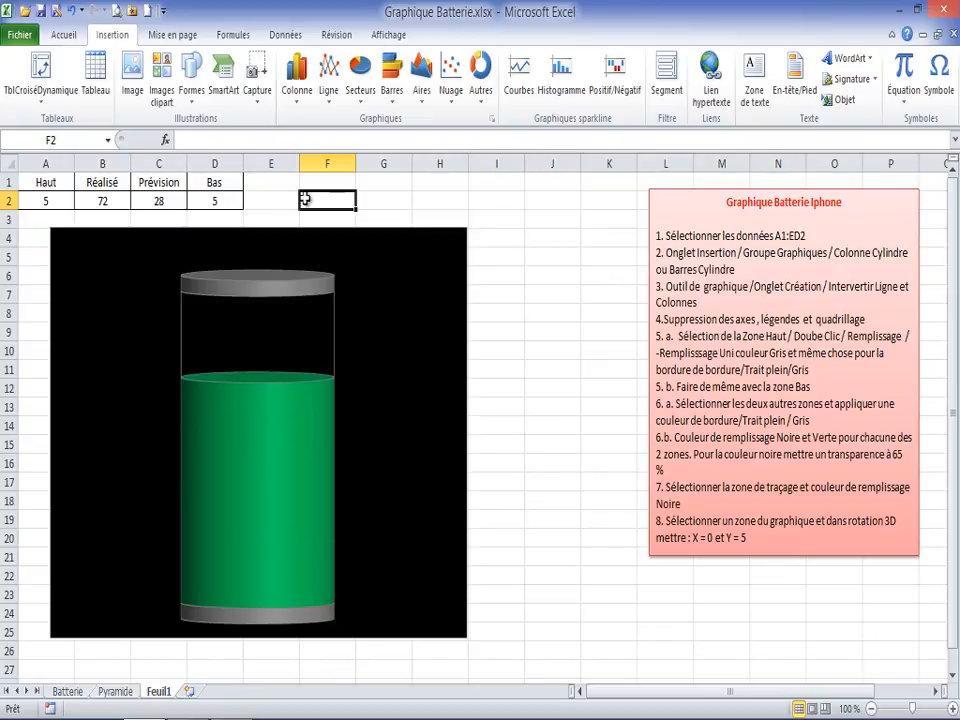